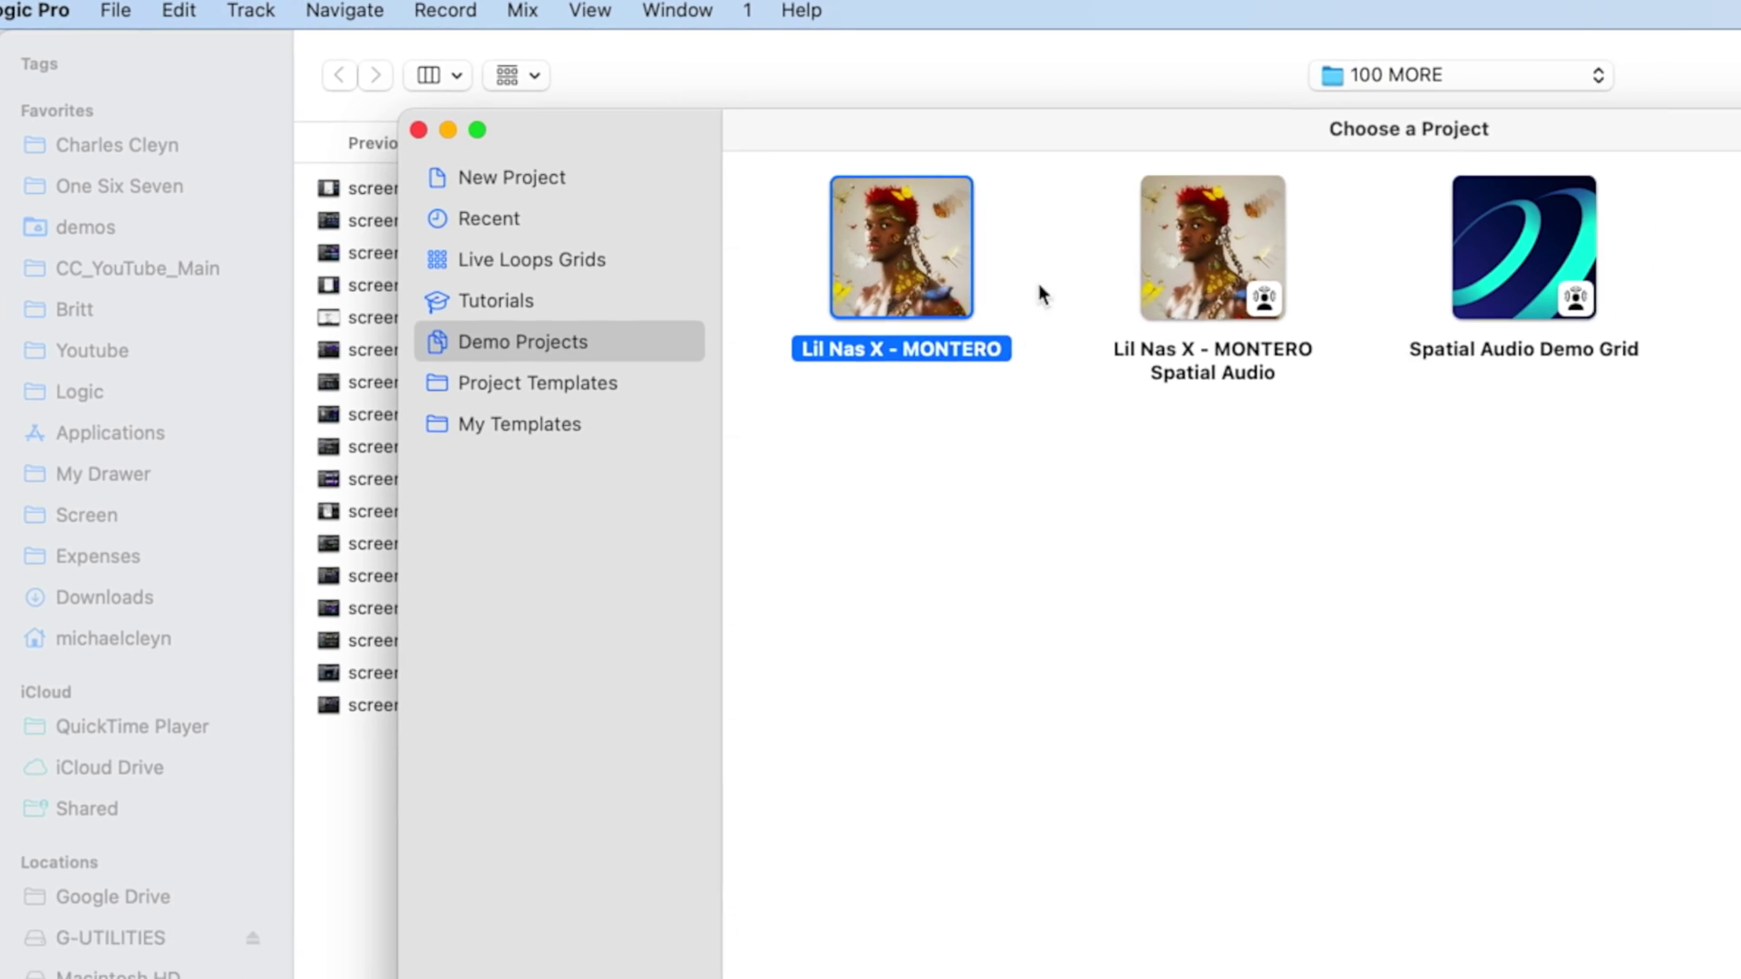
# Open the Lil Nas X - MONTERO stereo demo project.
pyautogui.doubleClick(891, 289)
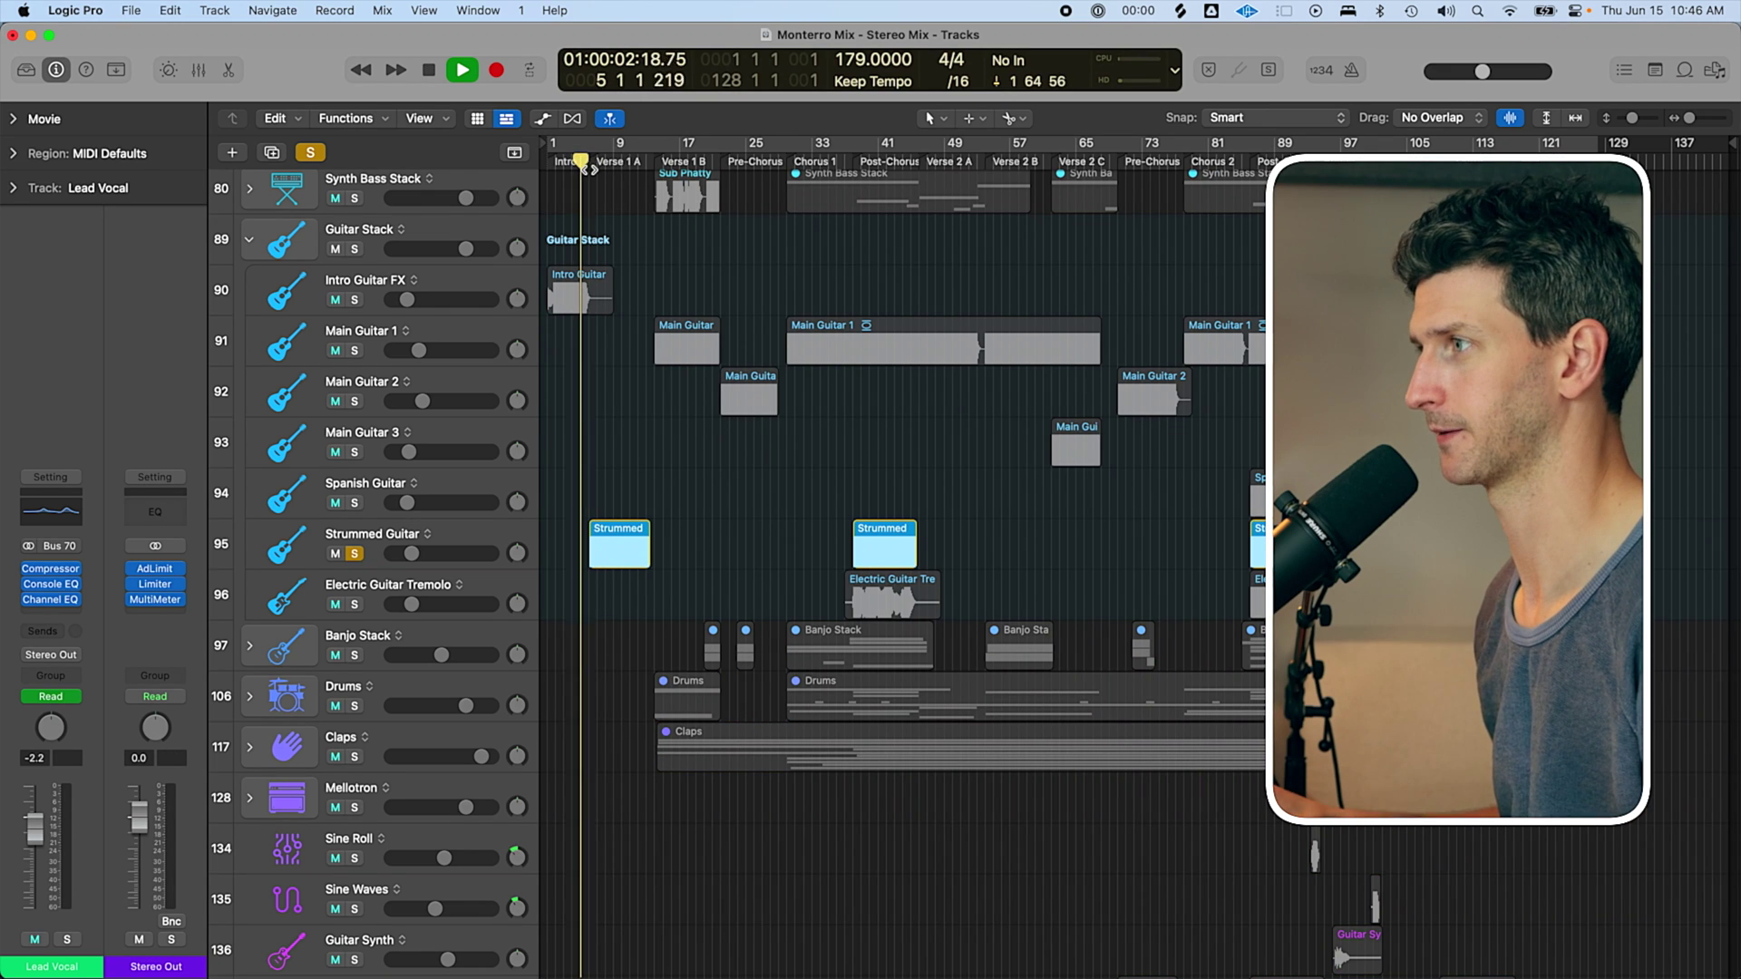
# Solo the Main Guitar 1 track alongside Strummed Guitar during playback and select it to view its channel strip.
pyautogui.scroll(10, 653, 408)
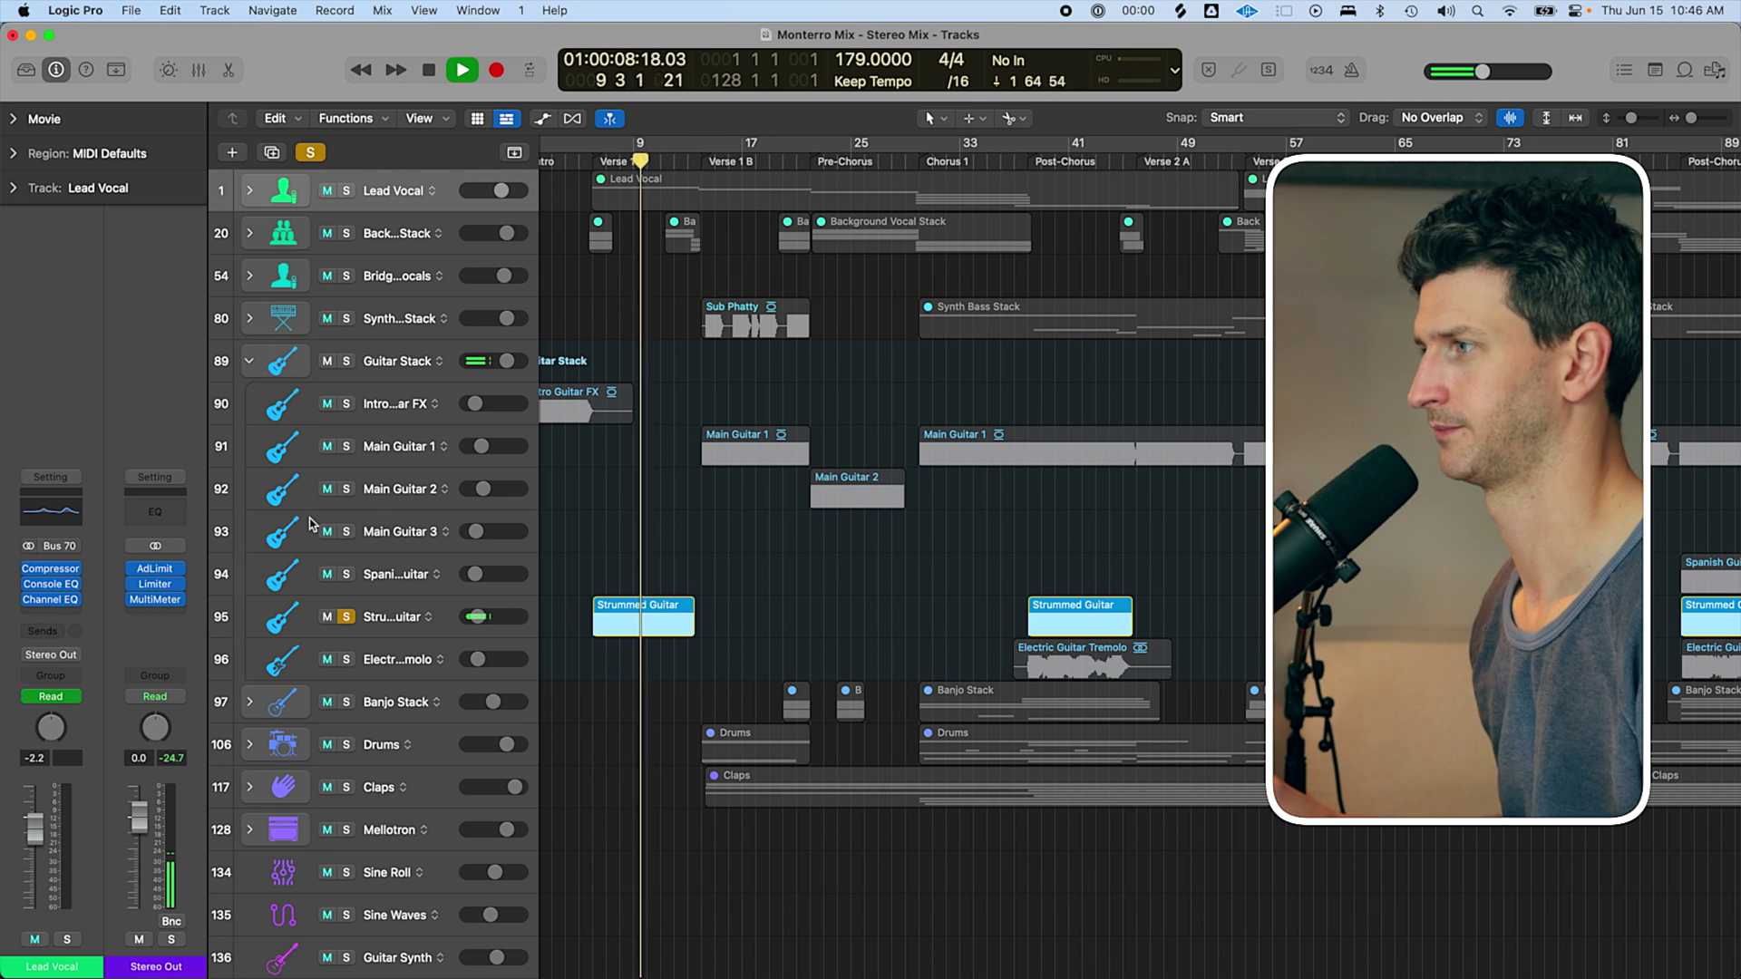
pyautogui.click(348, 447)
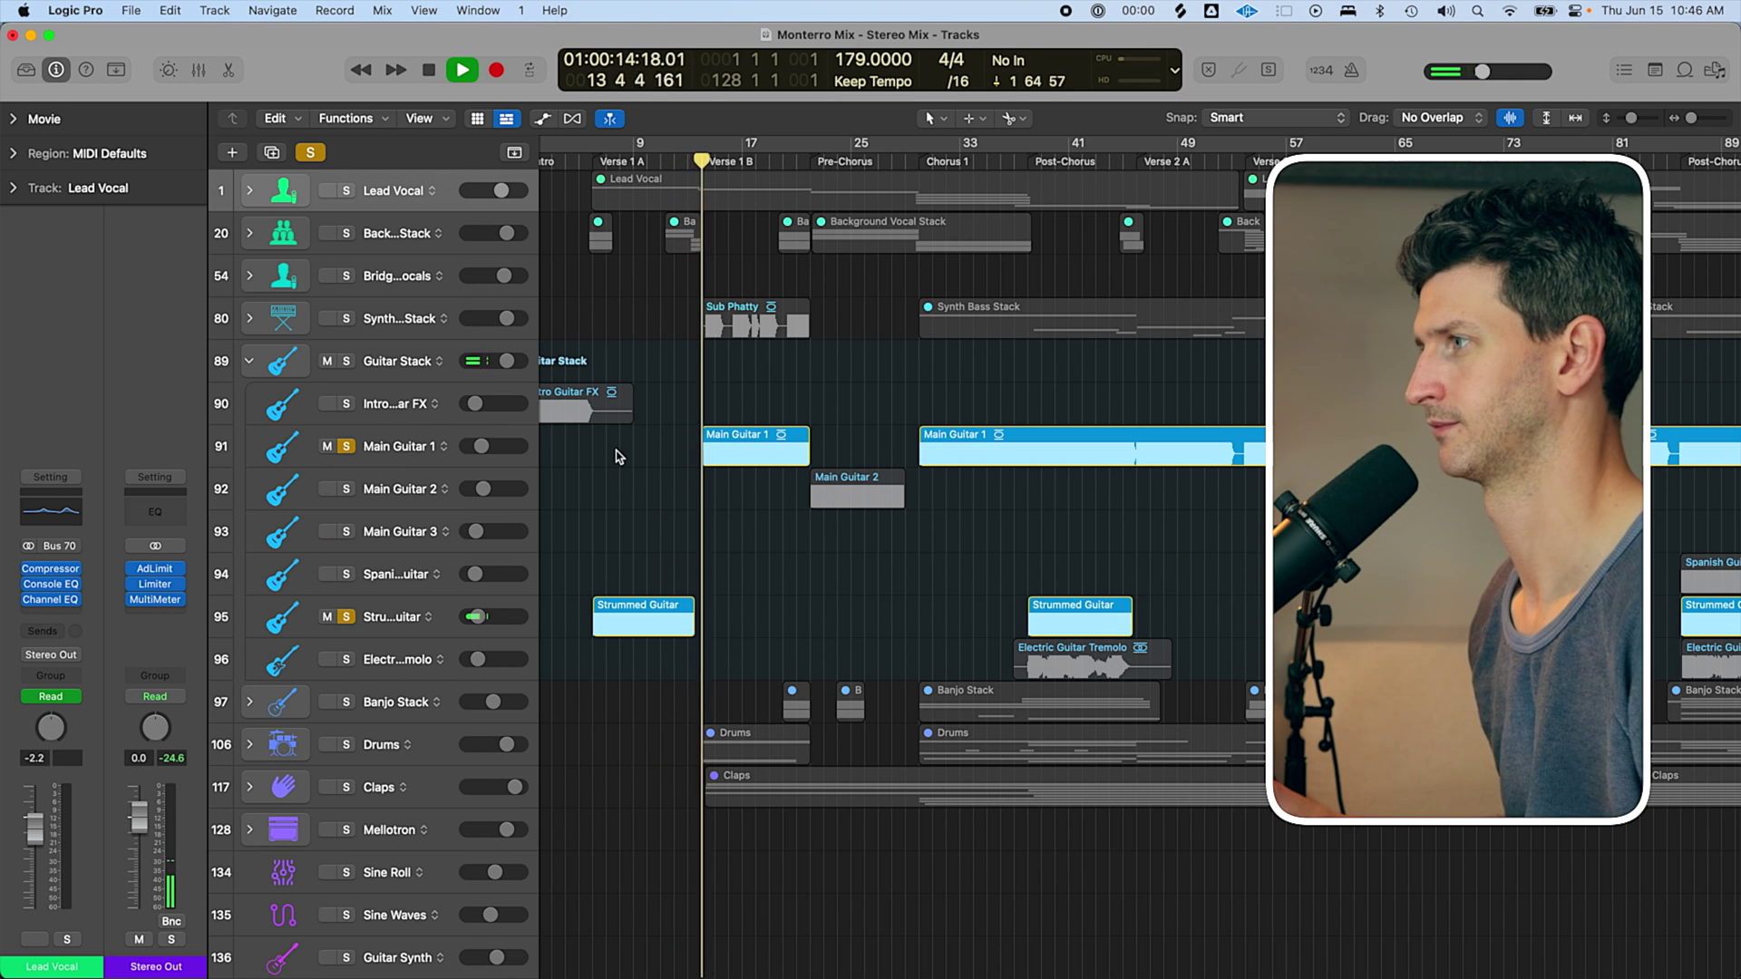
pyautogui.click(396, 451)
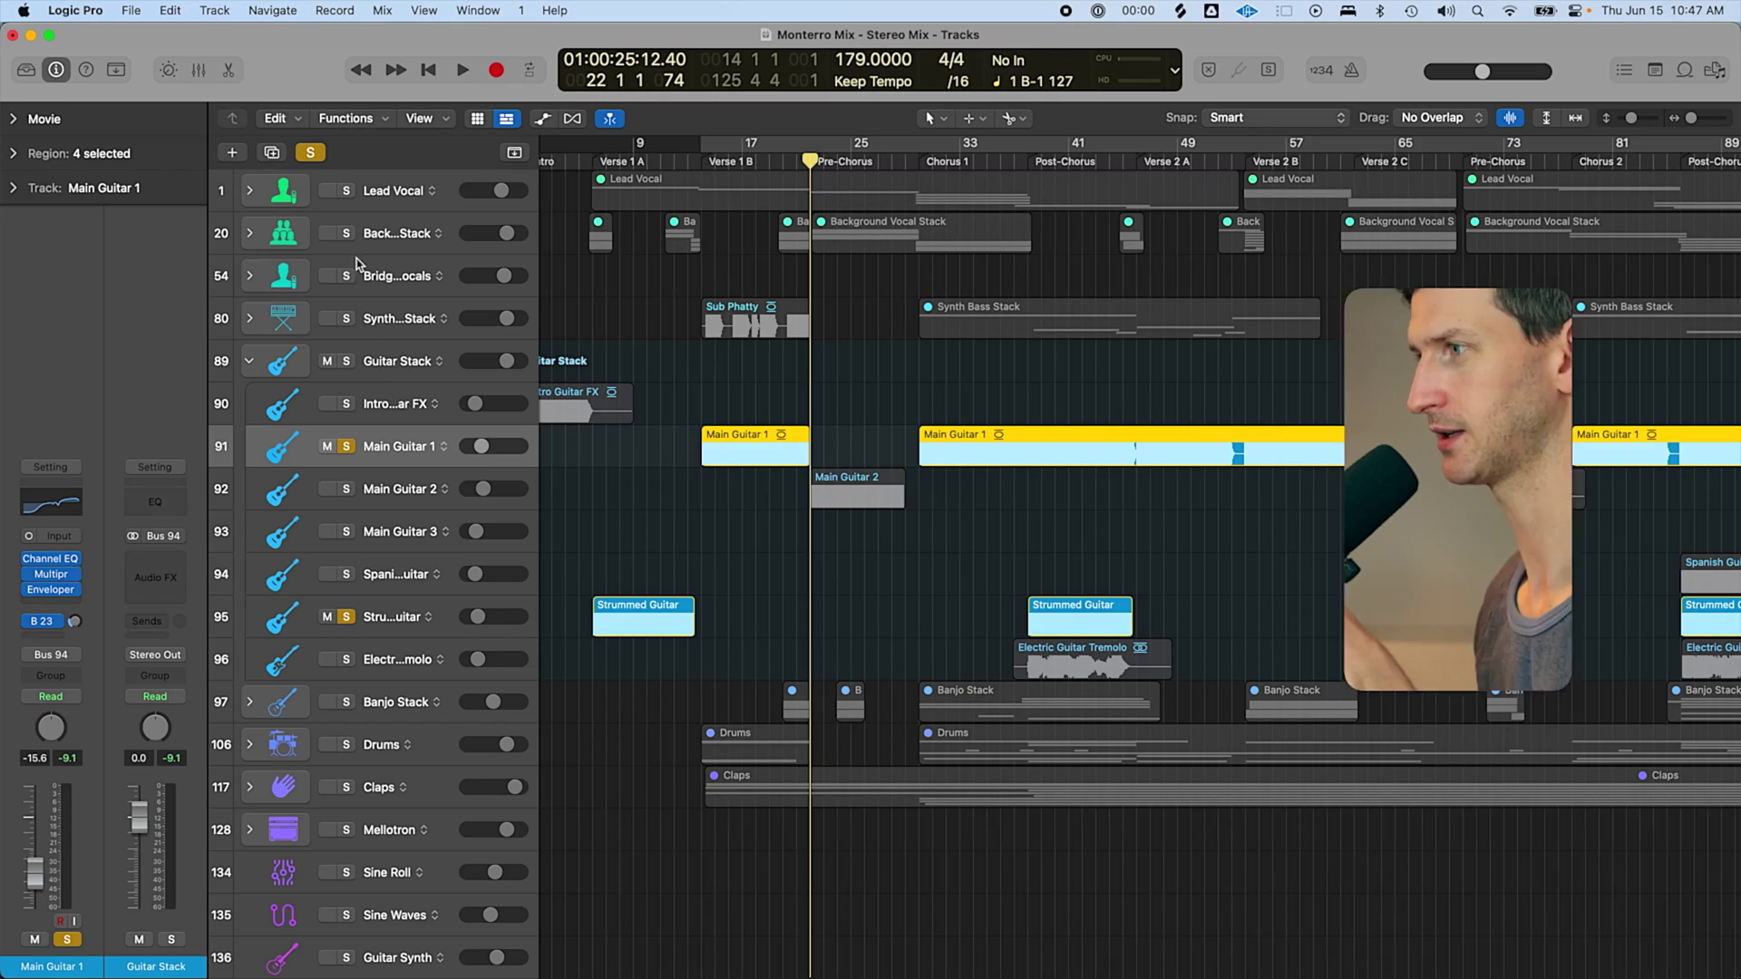
# Clear all solos and collapse the Guitar Stack.
pyautogui.click(310, 152)
pyautogui.click(249, 361)
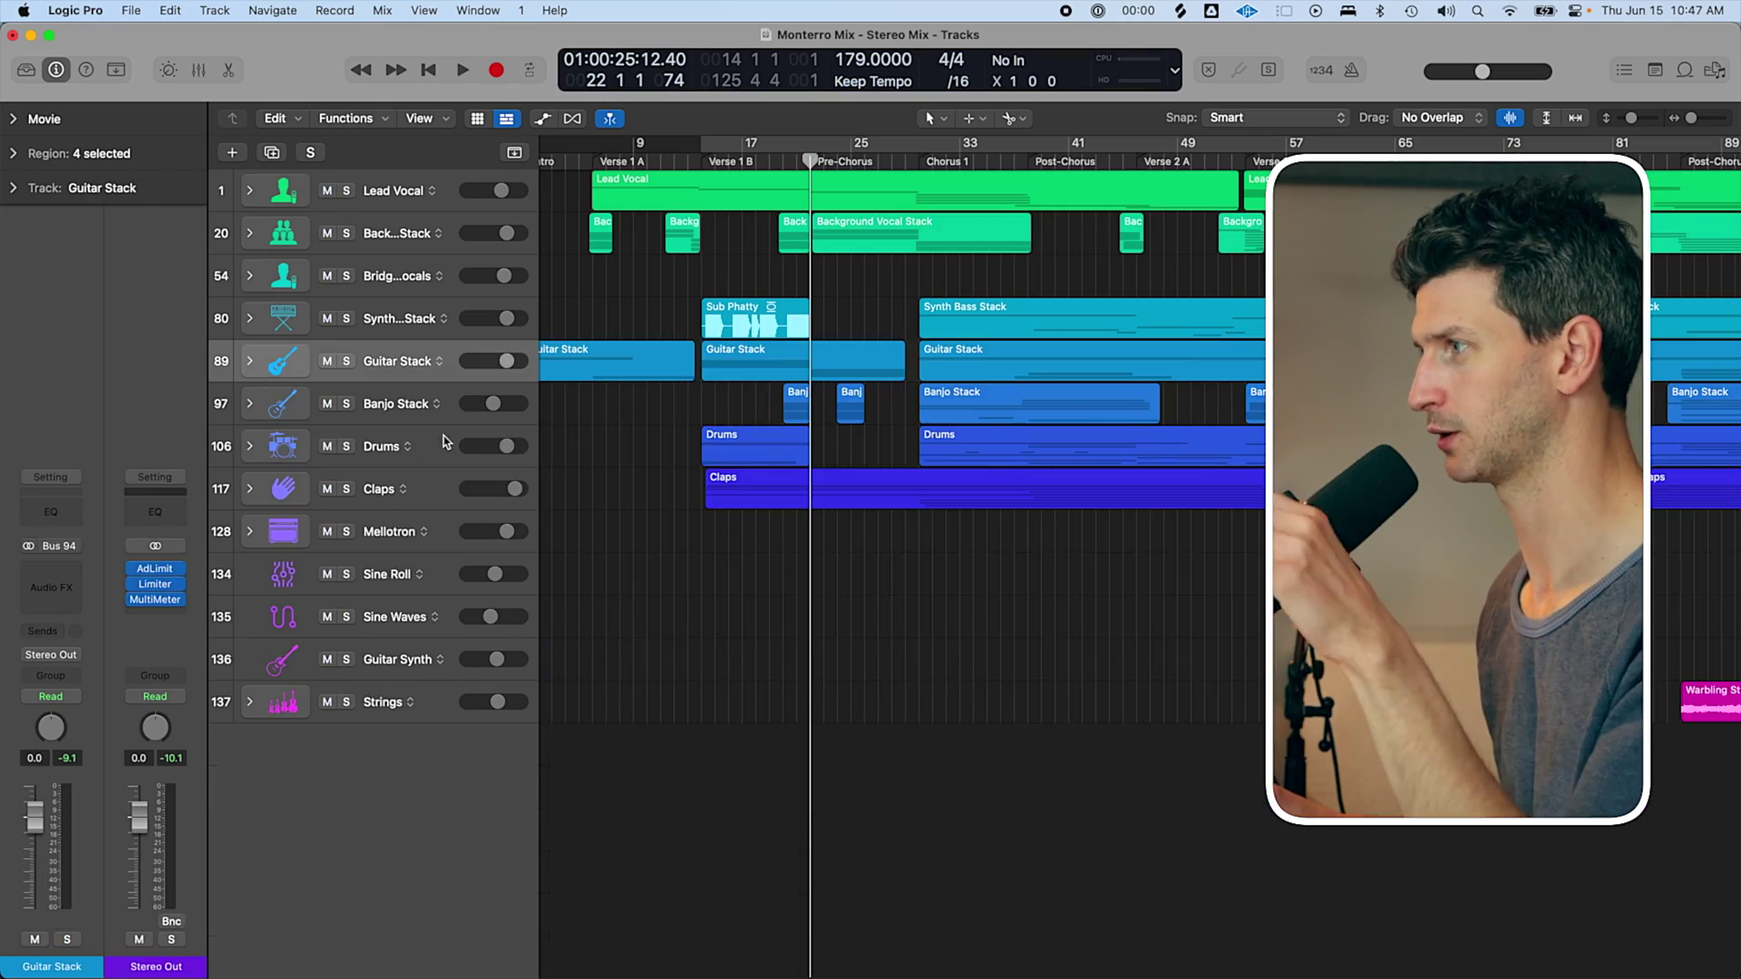
# Expand the Banjo Stack and audition Banjo 6 and Banjo 7 soloed together from bar 20.
pyautogui.click(249, 404)
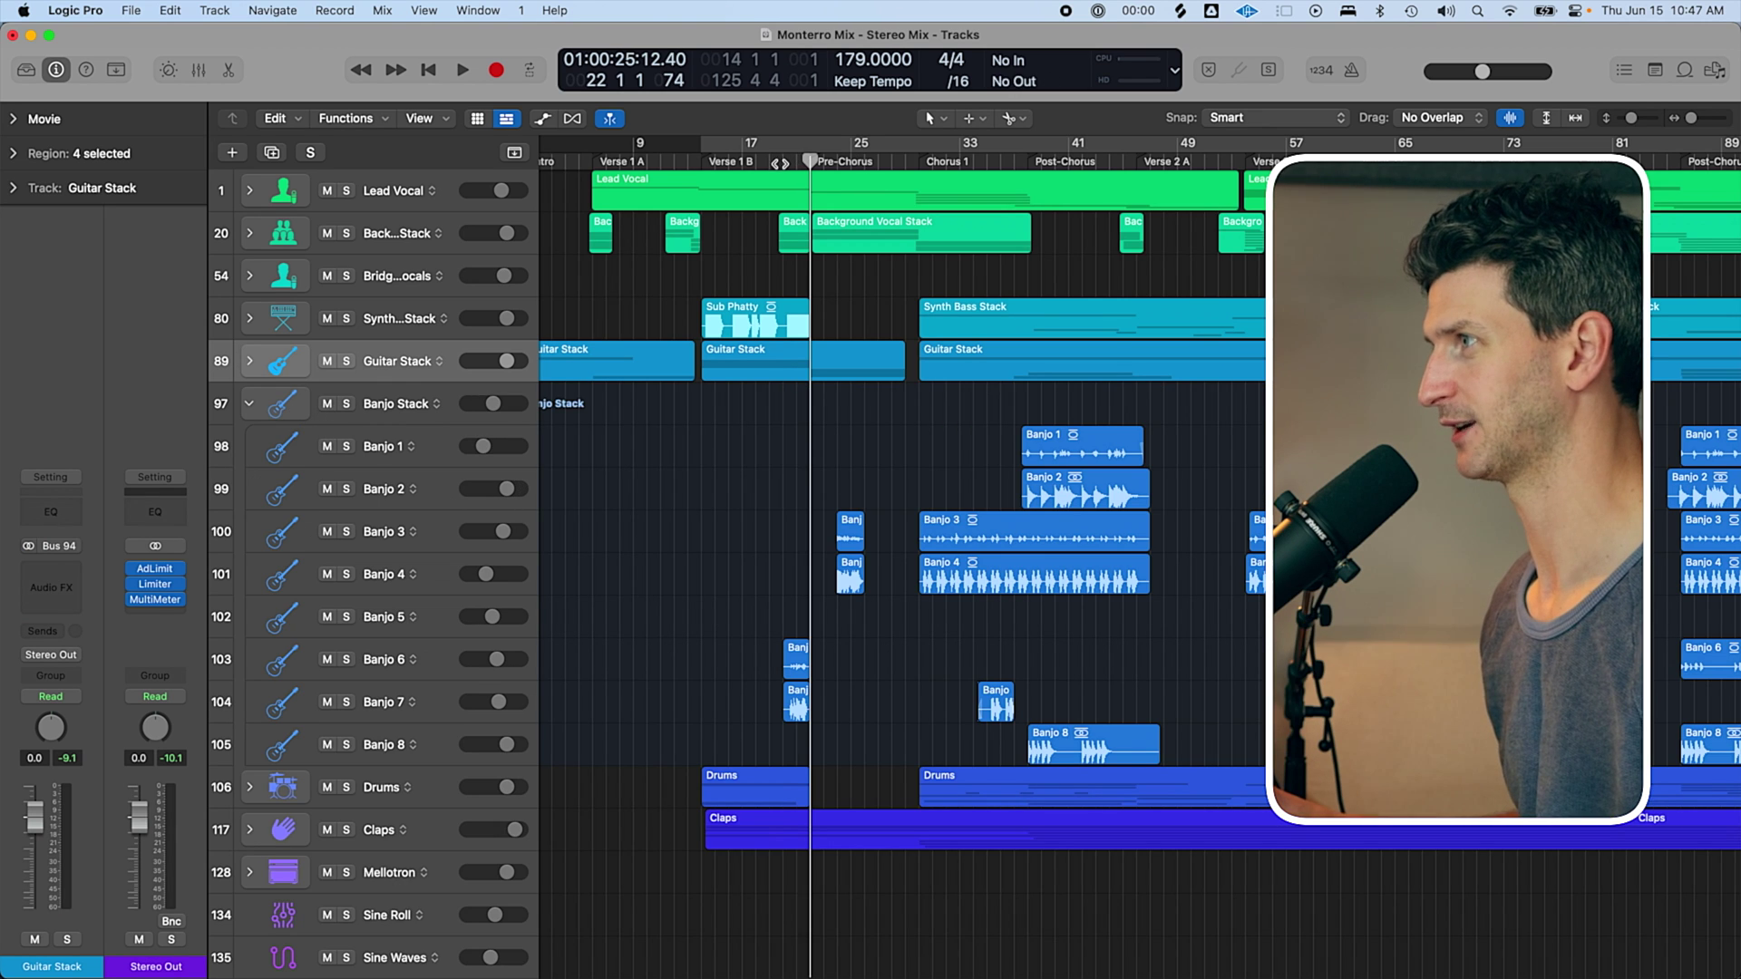
pyautogui.moveTo(719, 461); pyautogui.dragTo(1166, 756)
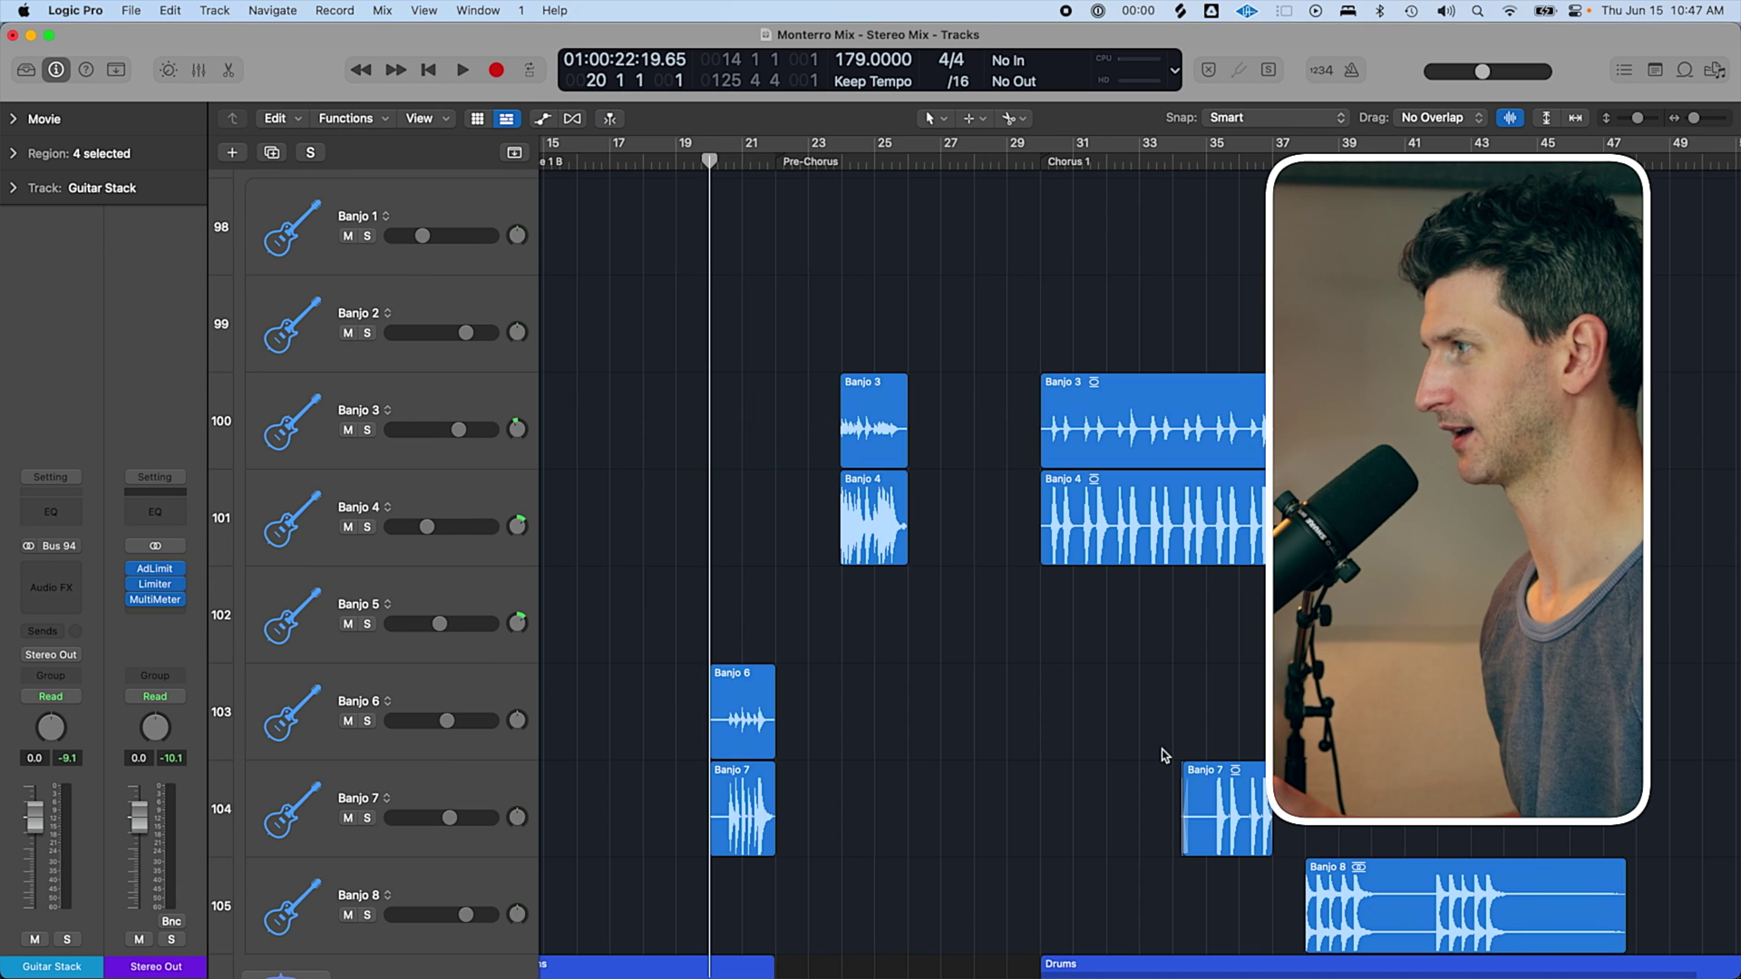
pyautogui.click(841, 405)
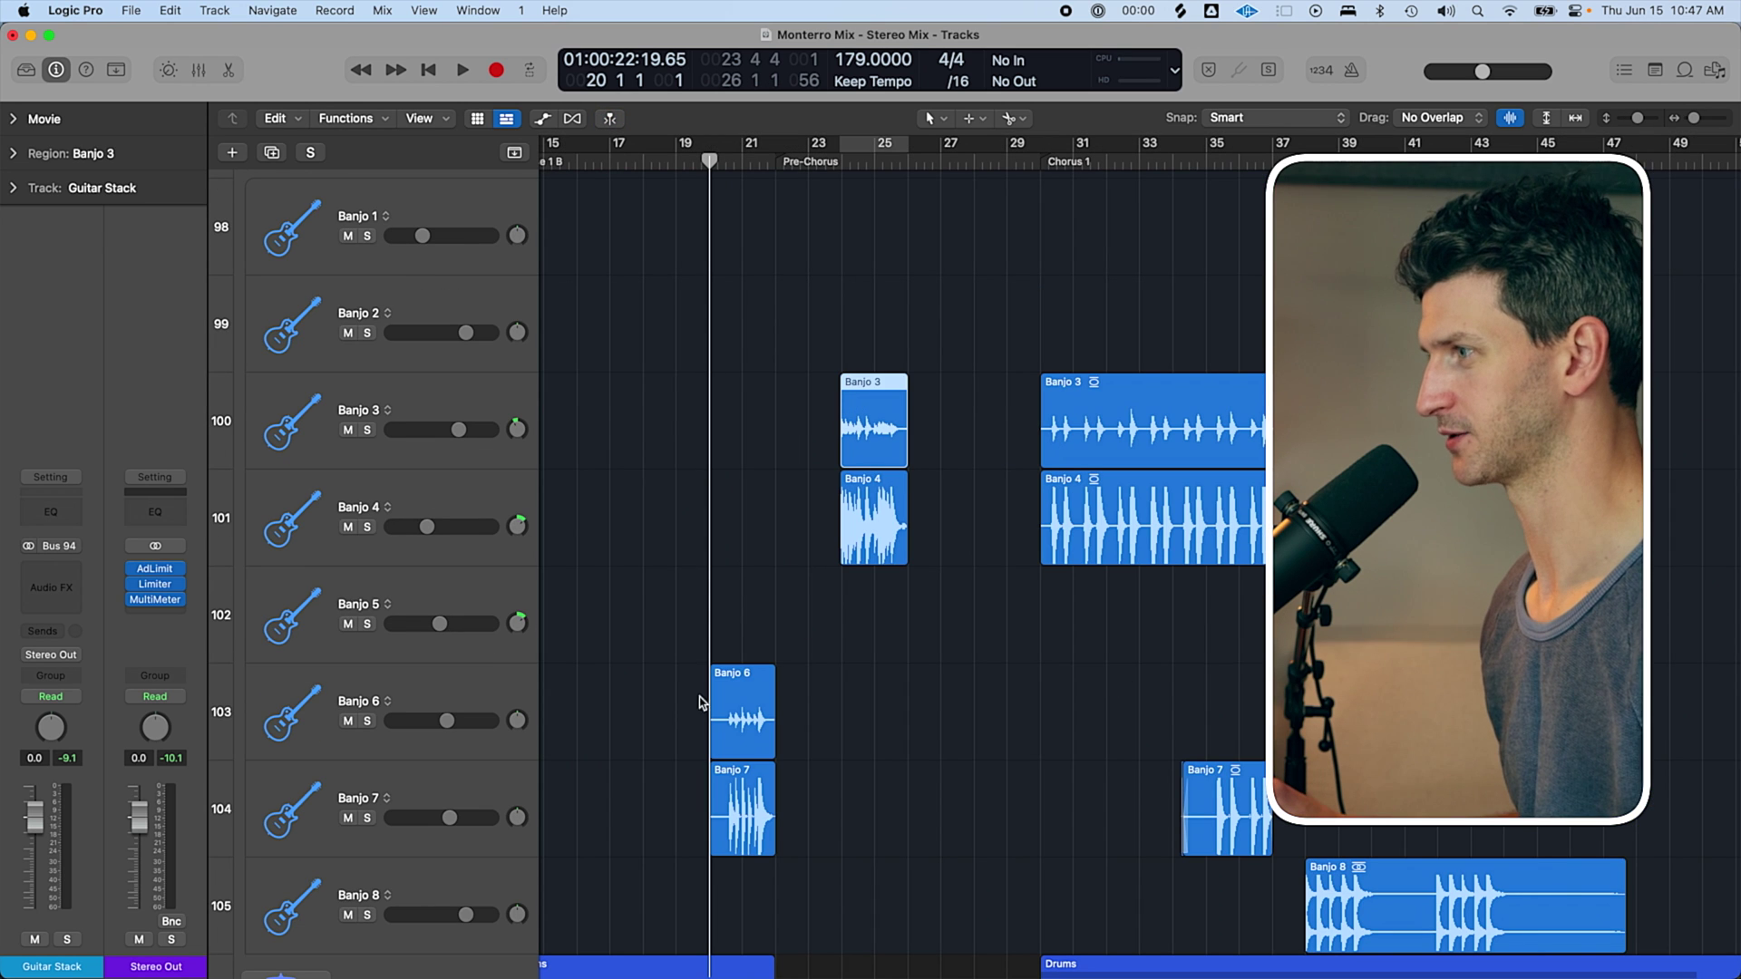
pyautogui.keyDown('ctrl'); pyautogui.keyDown('alt'); pyautogui.click(826, 344); pyautogui.keyUp('alt'); pyautogui.keyUp('ctrl')
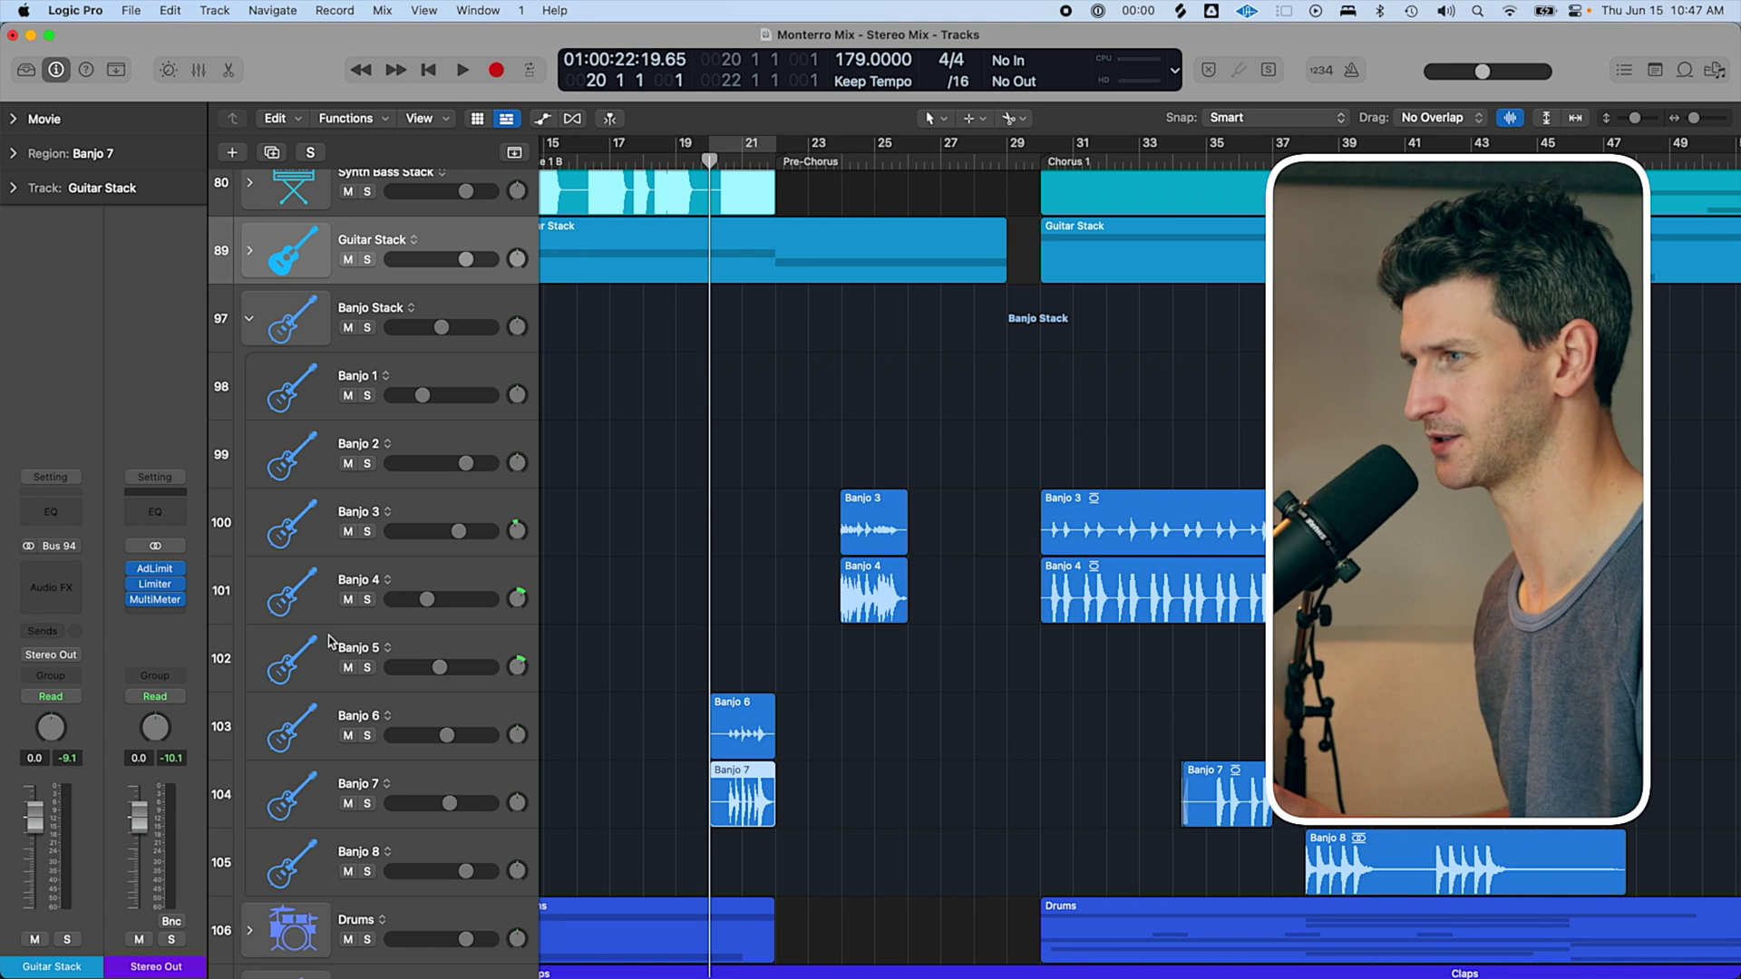
pyautogui.click(367, 735)
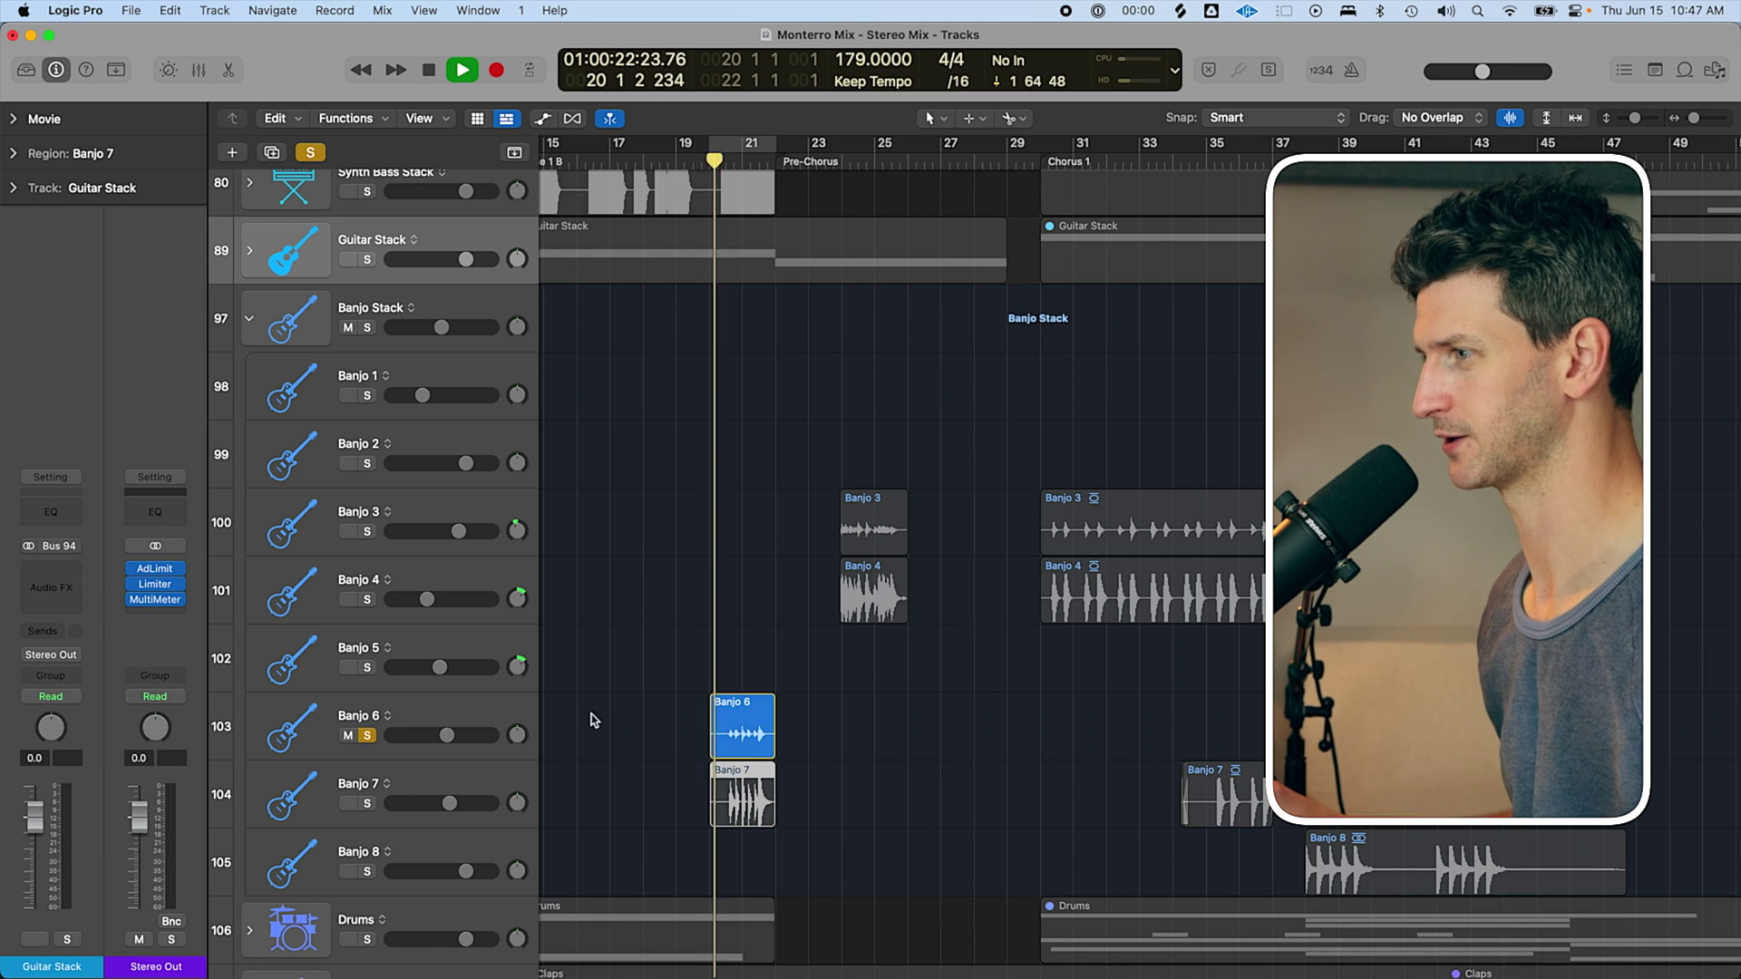
pyautogui.click(368, 803)
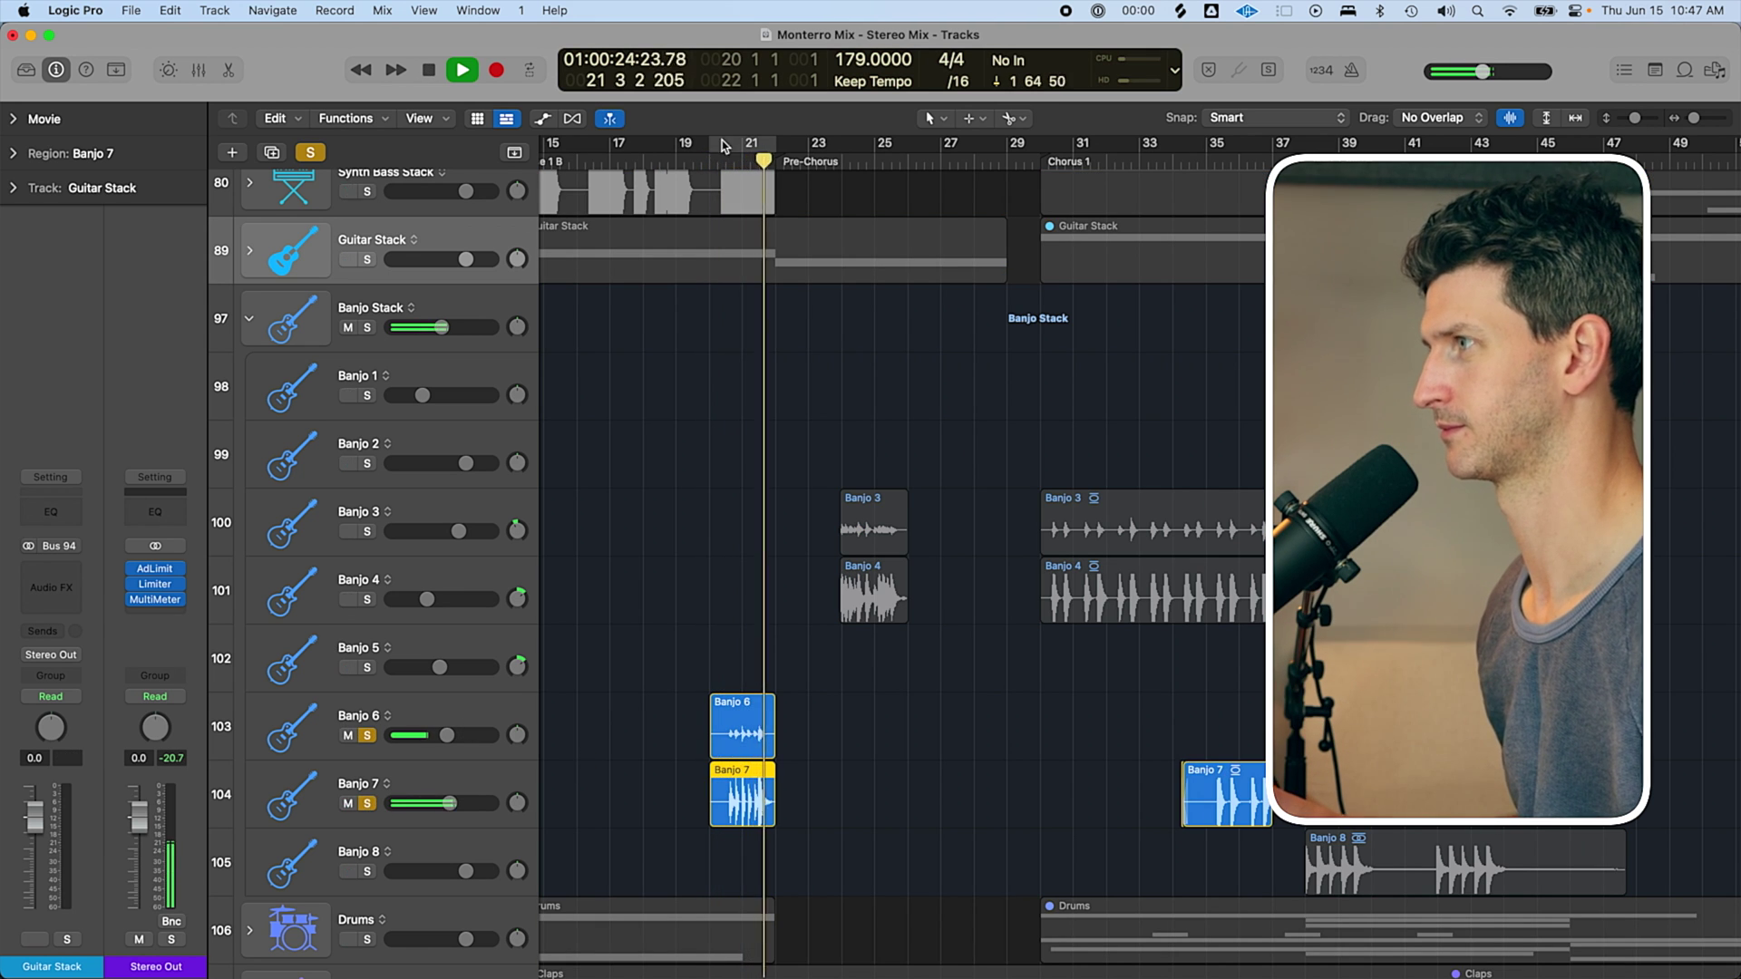
# Add Banjo 1, 2, 3, 4 and 8 to the soloed tracks and audition them from the Pre-Chorus into Chorus 1.
pyautogui.click(367, 531)
pyautogui.click(367, 600)
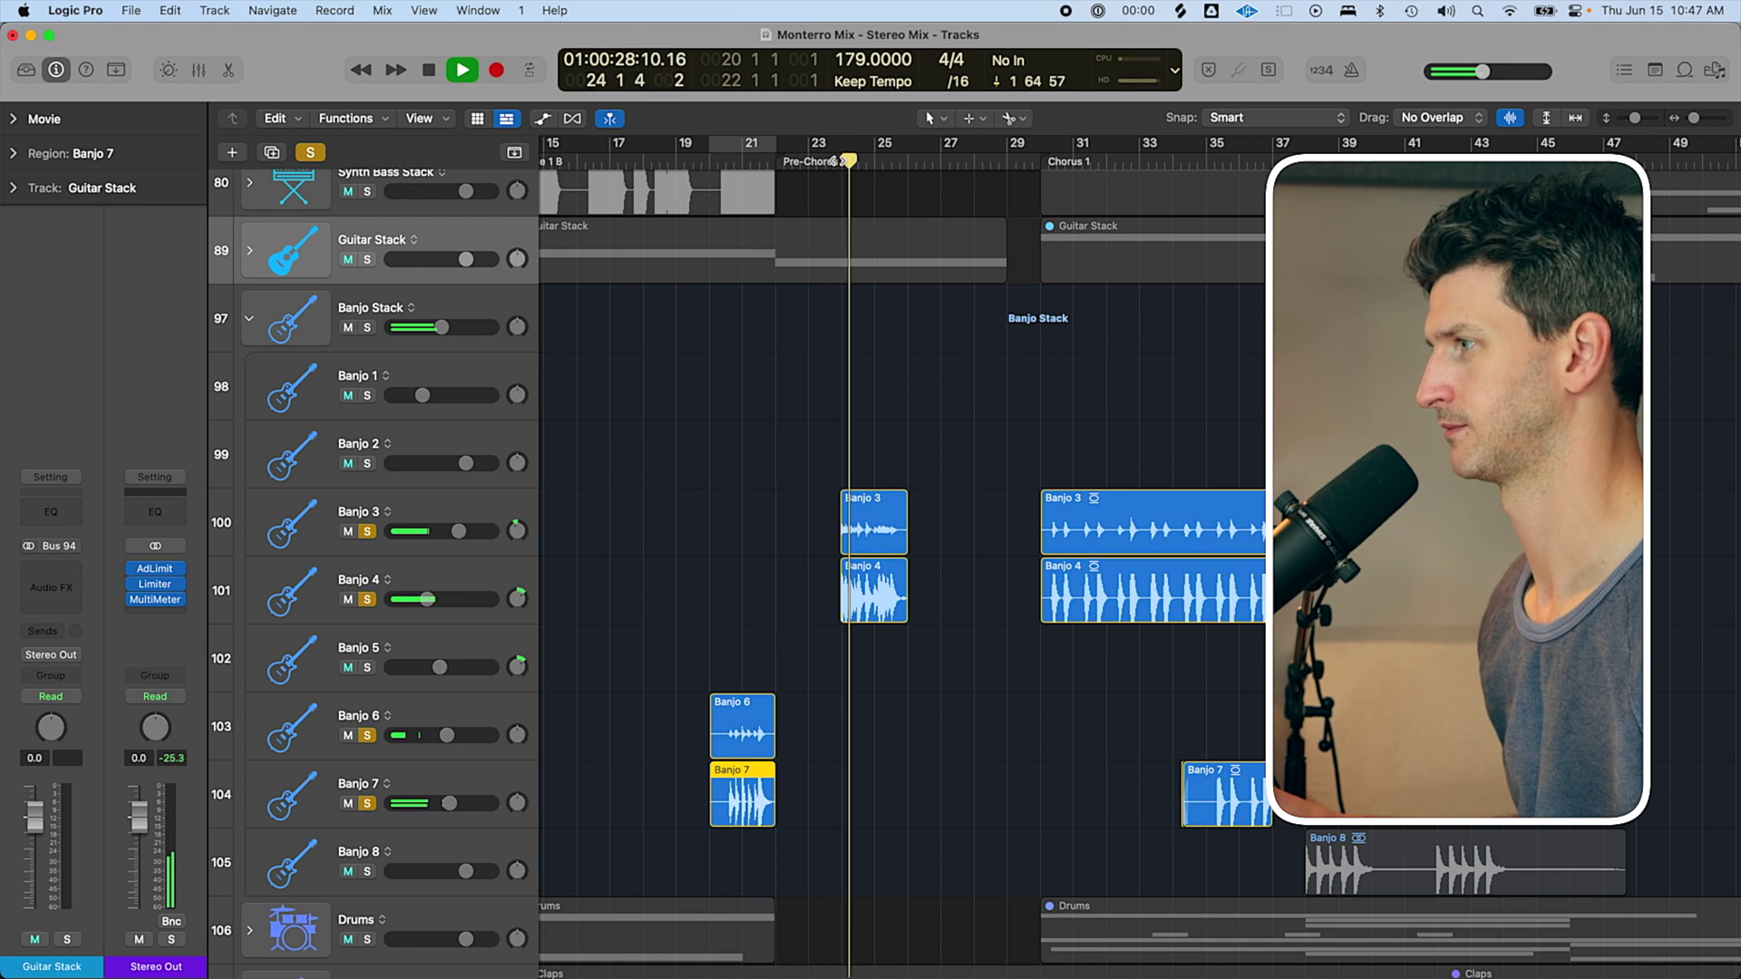
pyautogui.click(1035, 163)
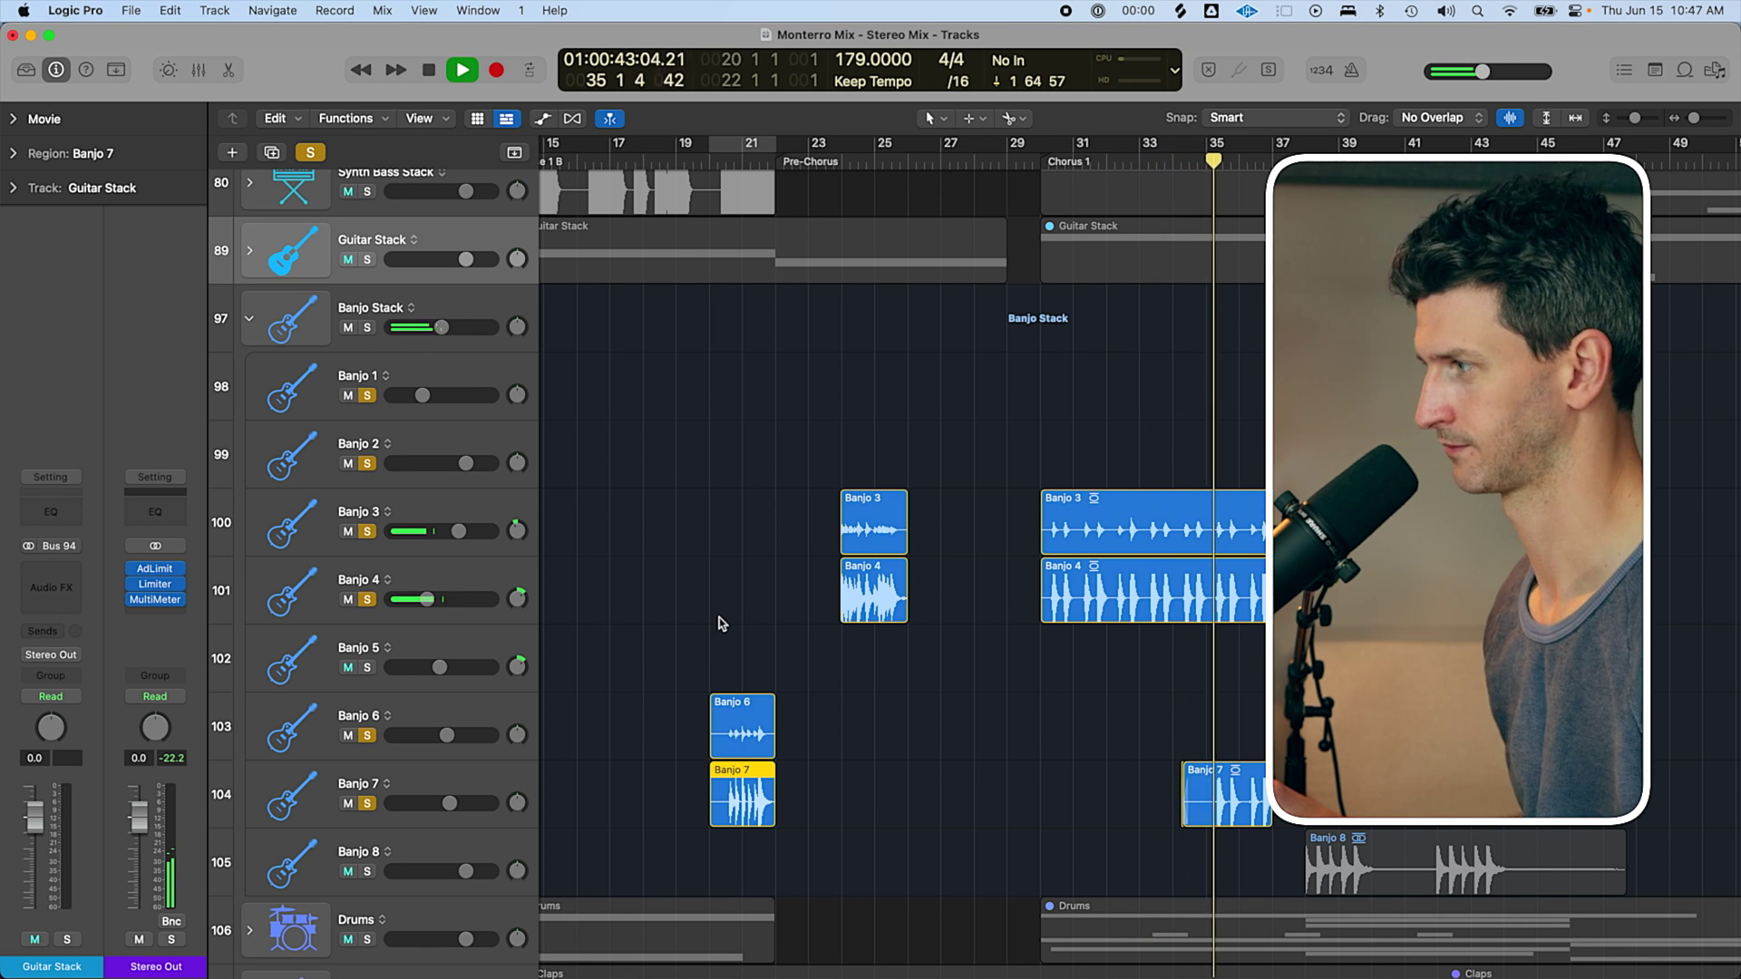
pyautogui.click(369, 872)
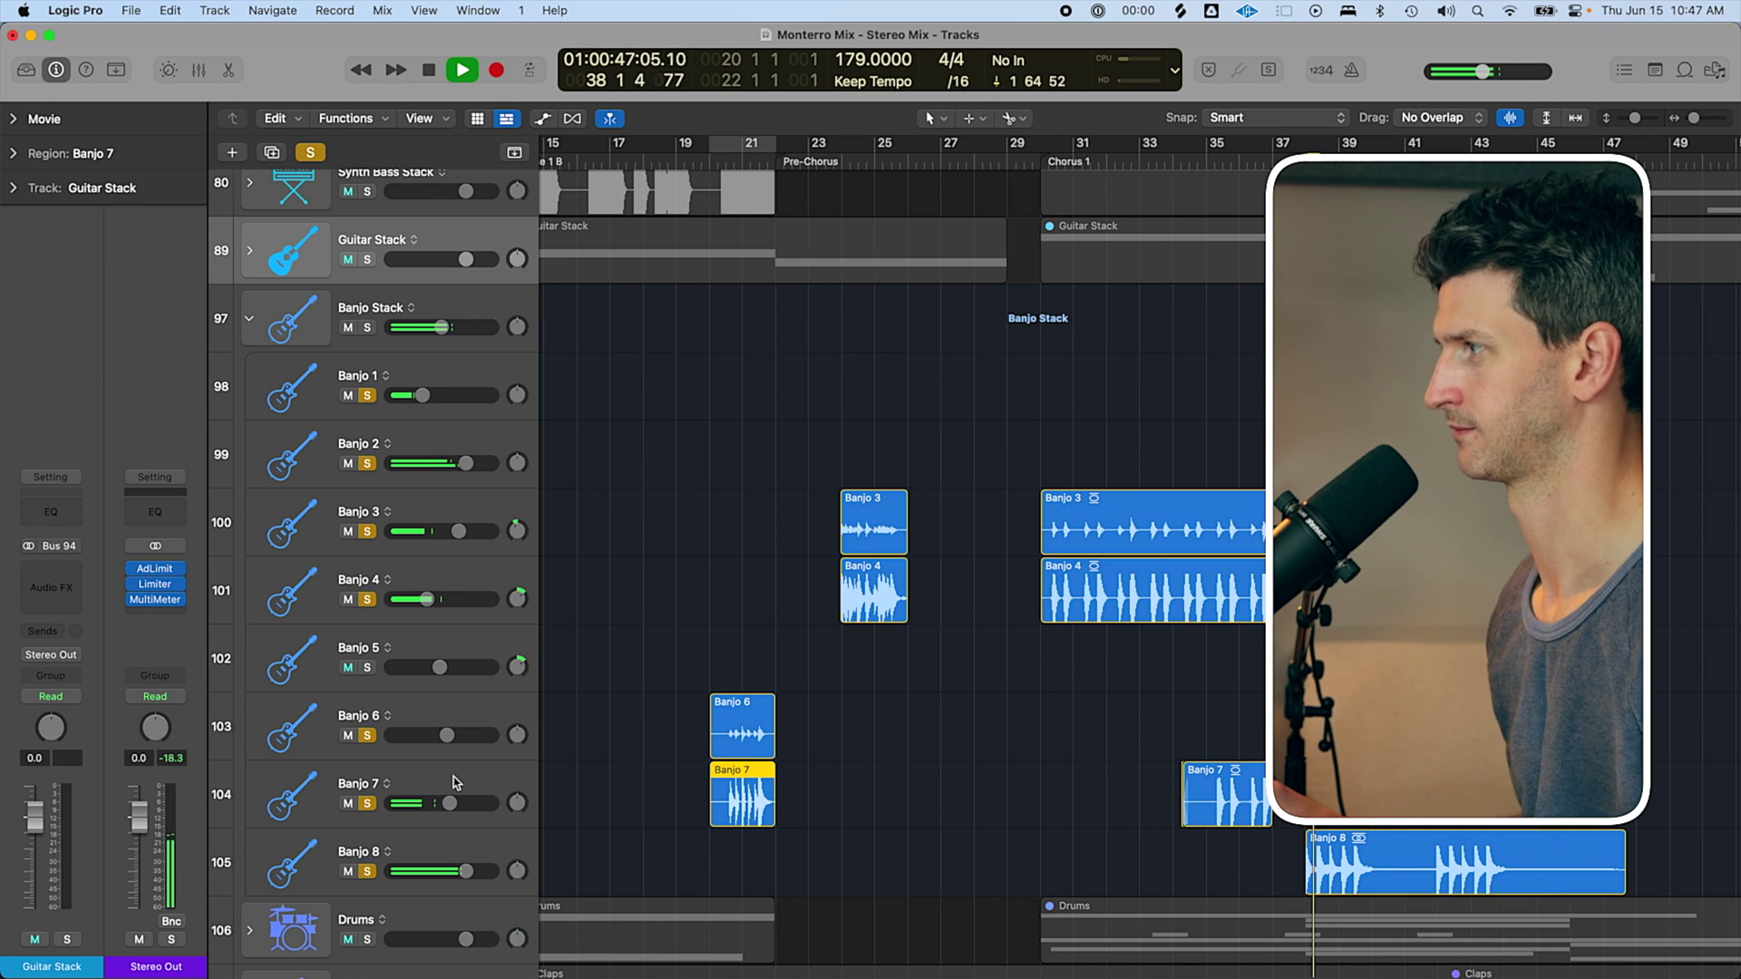
pyautogui.click(368, 873)
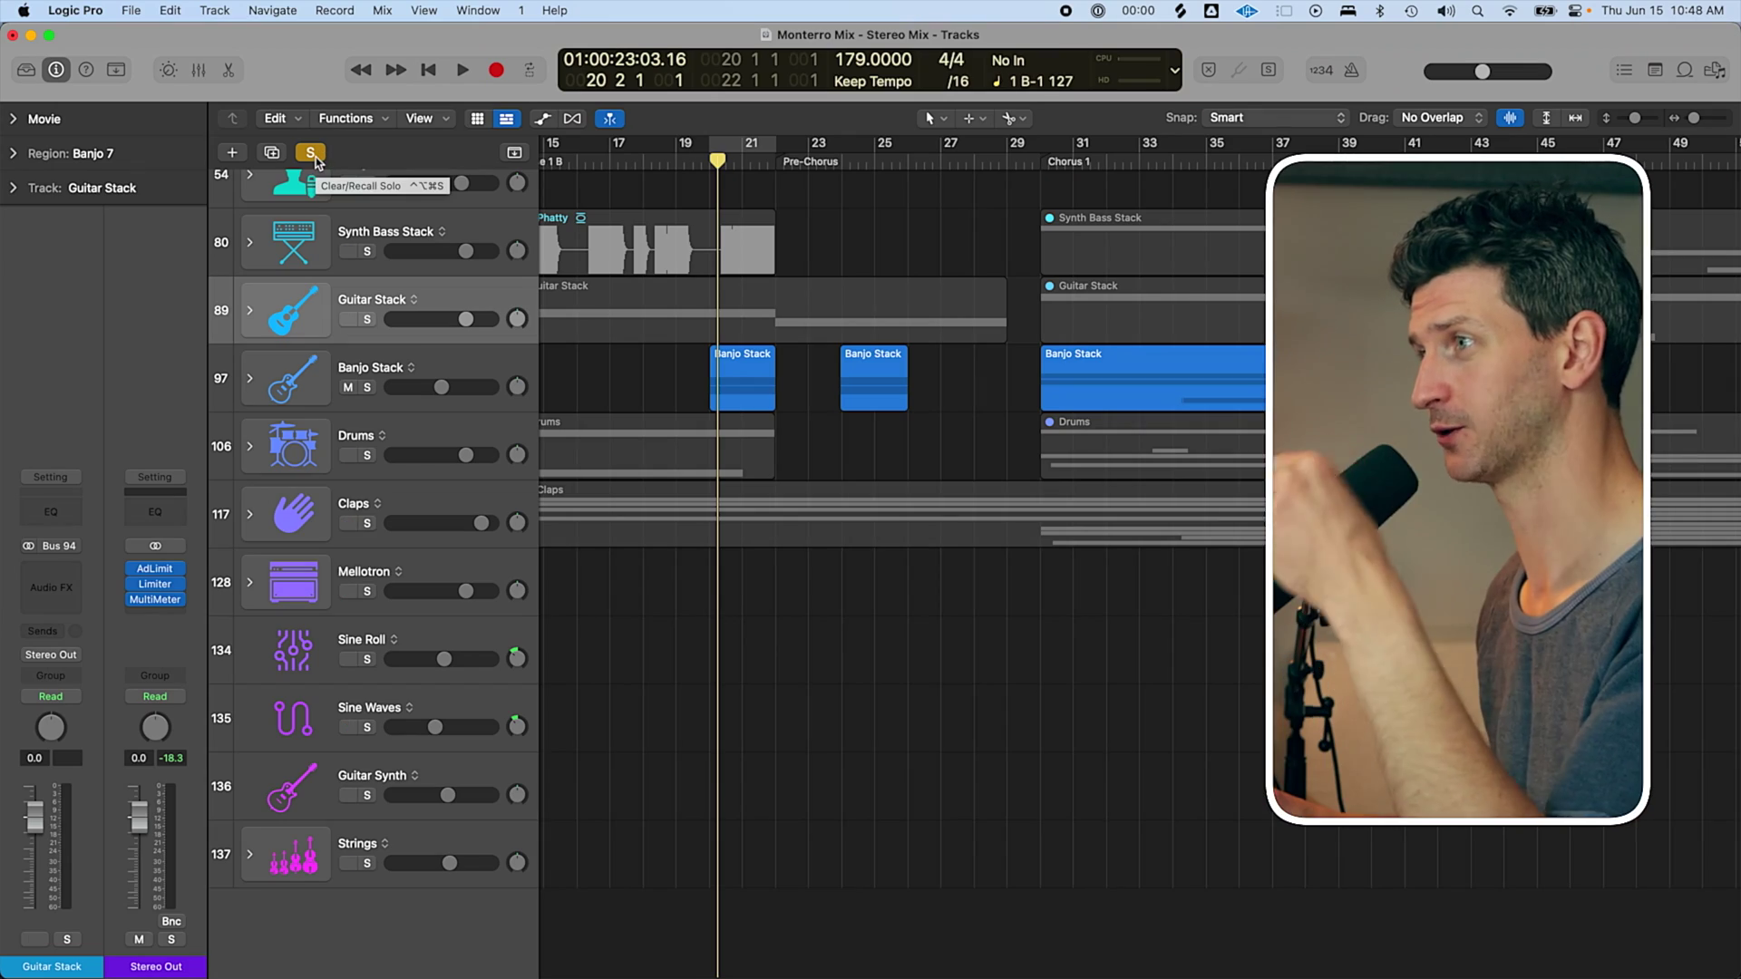
# Clear all solos and expand the Drums stack to show its individual tracks.
pyautogui.click(312, 154)
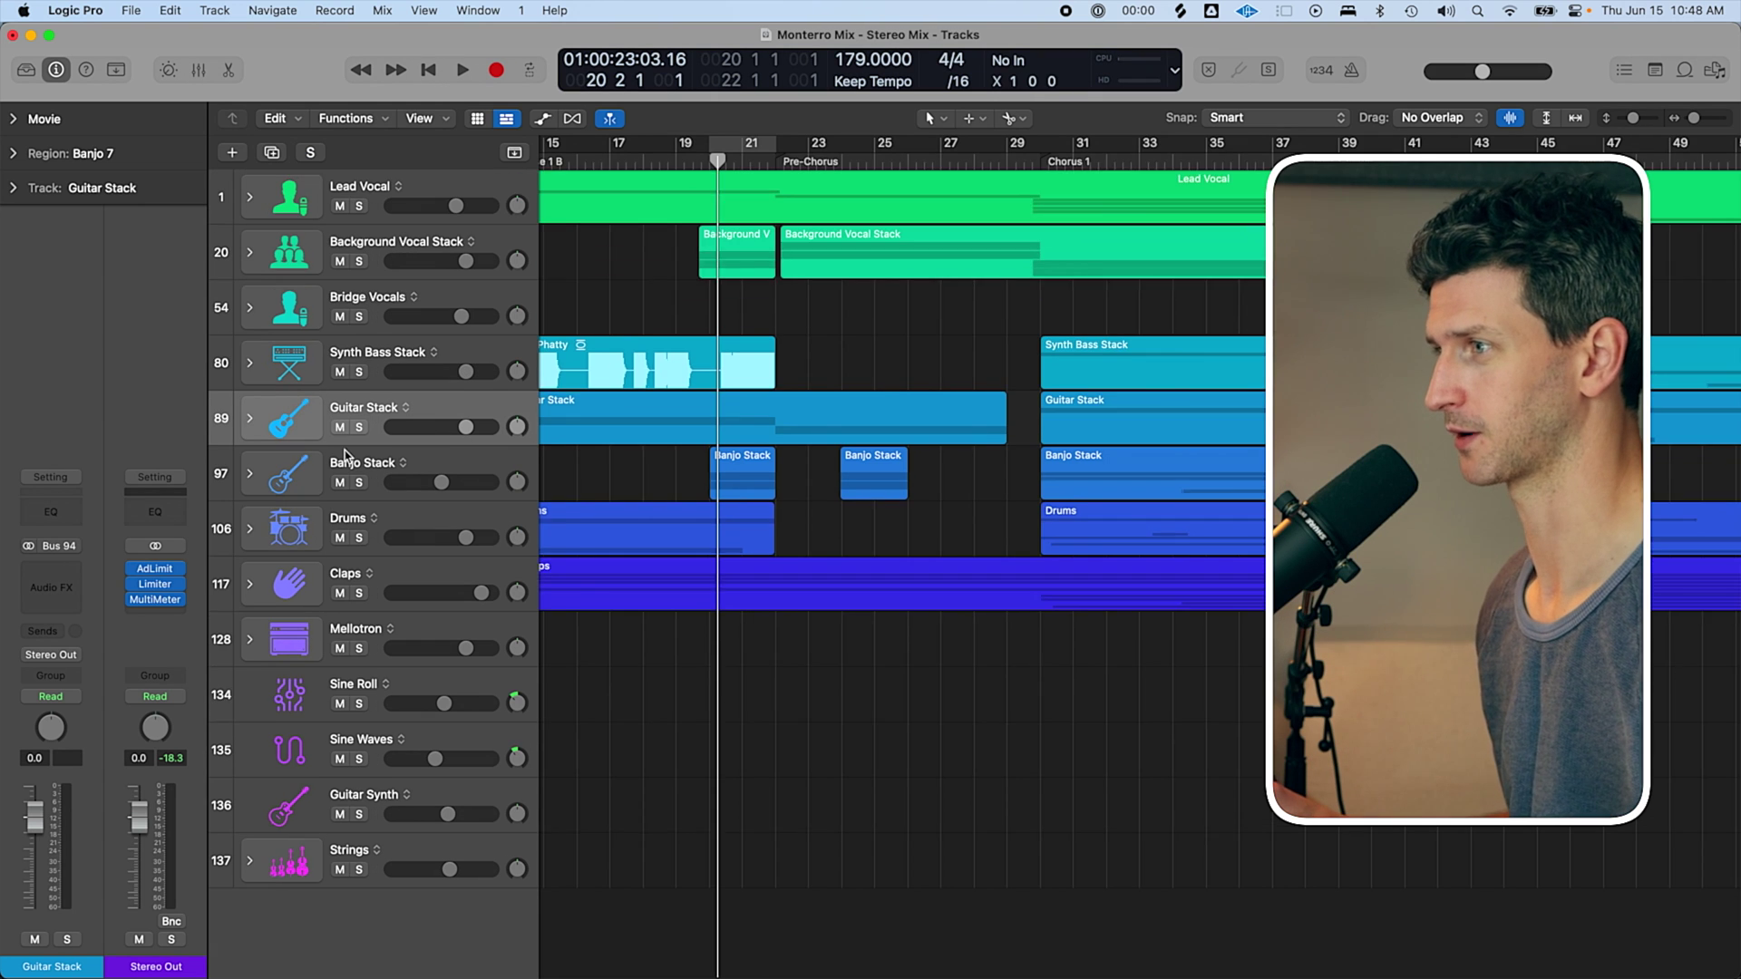
pyautogui.click(250, 529)
pyautogui.scroll(-3, 255, 532)
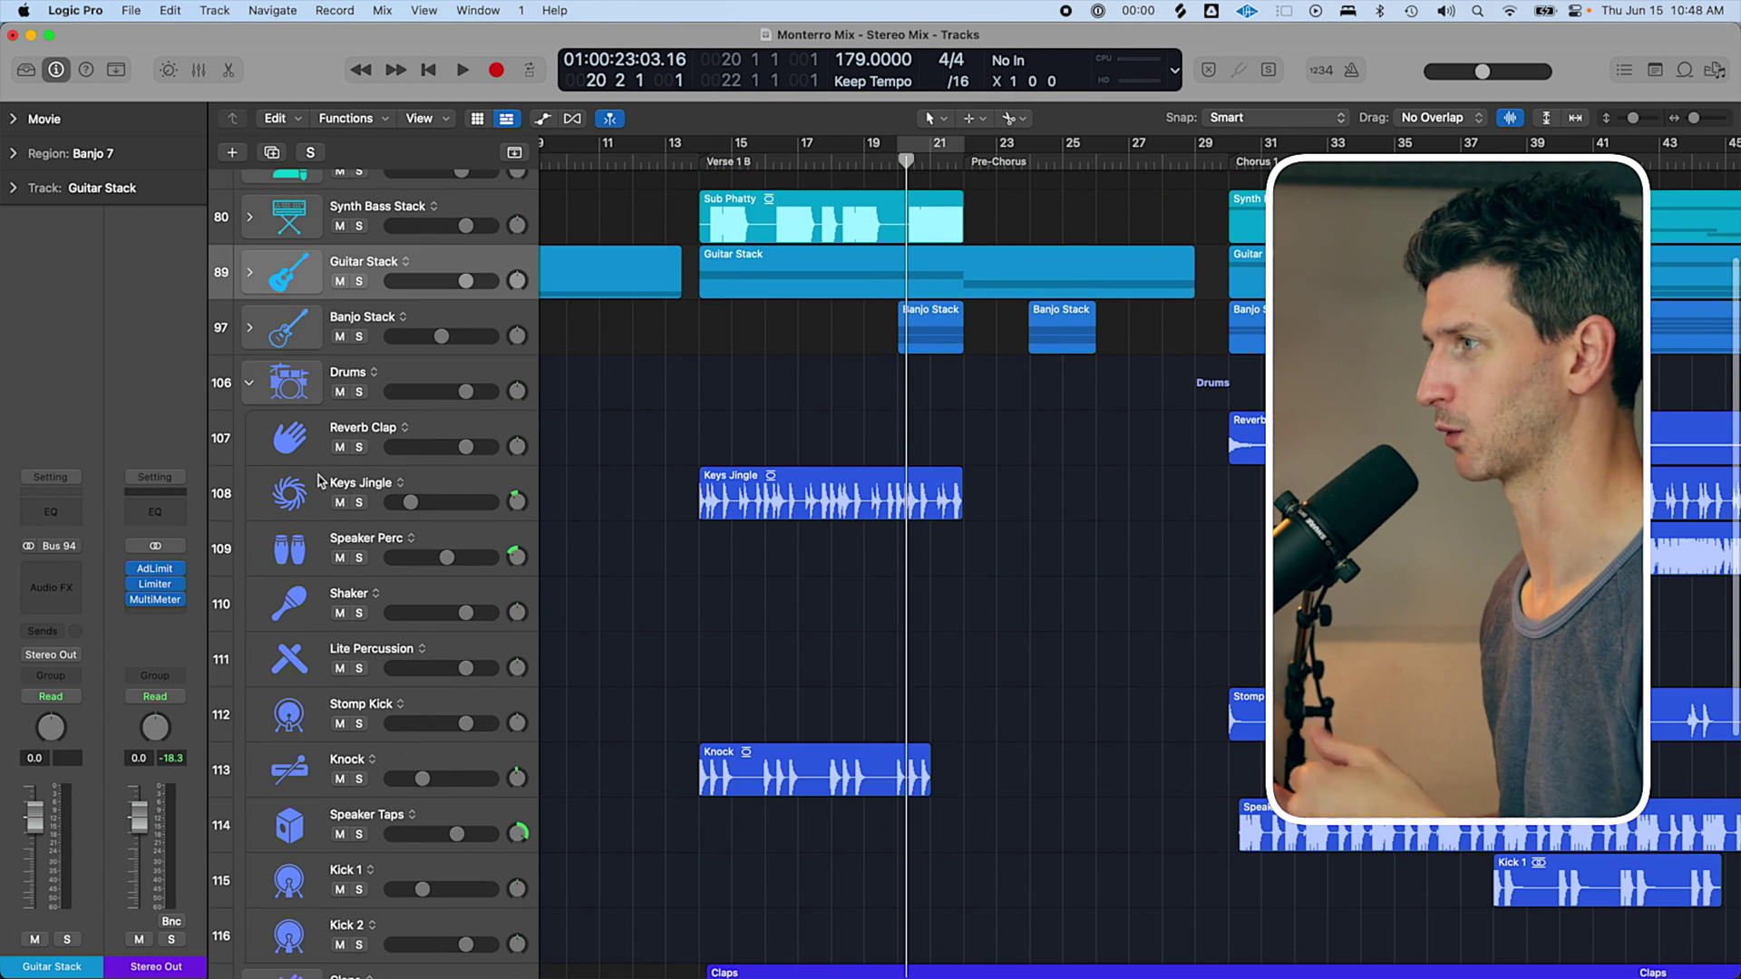
pyautogui.scroll(-2, 533, 296)
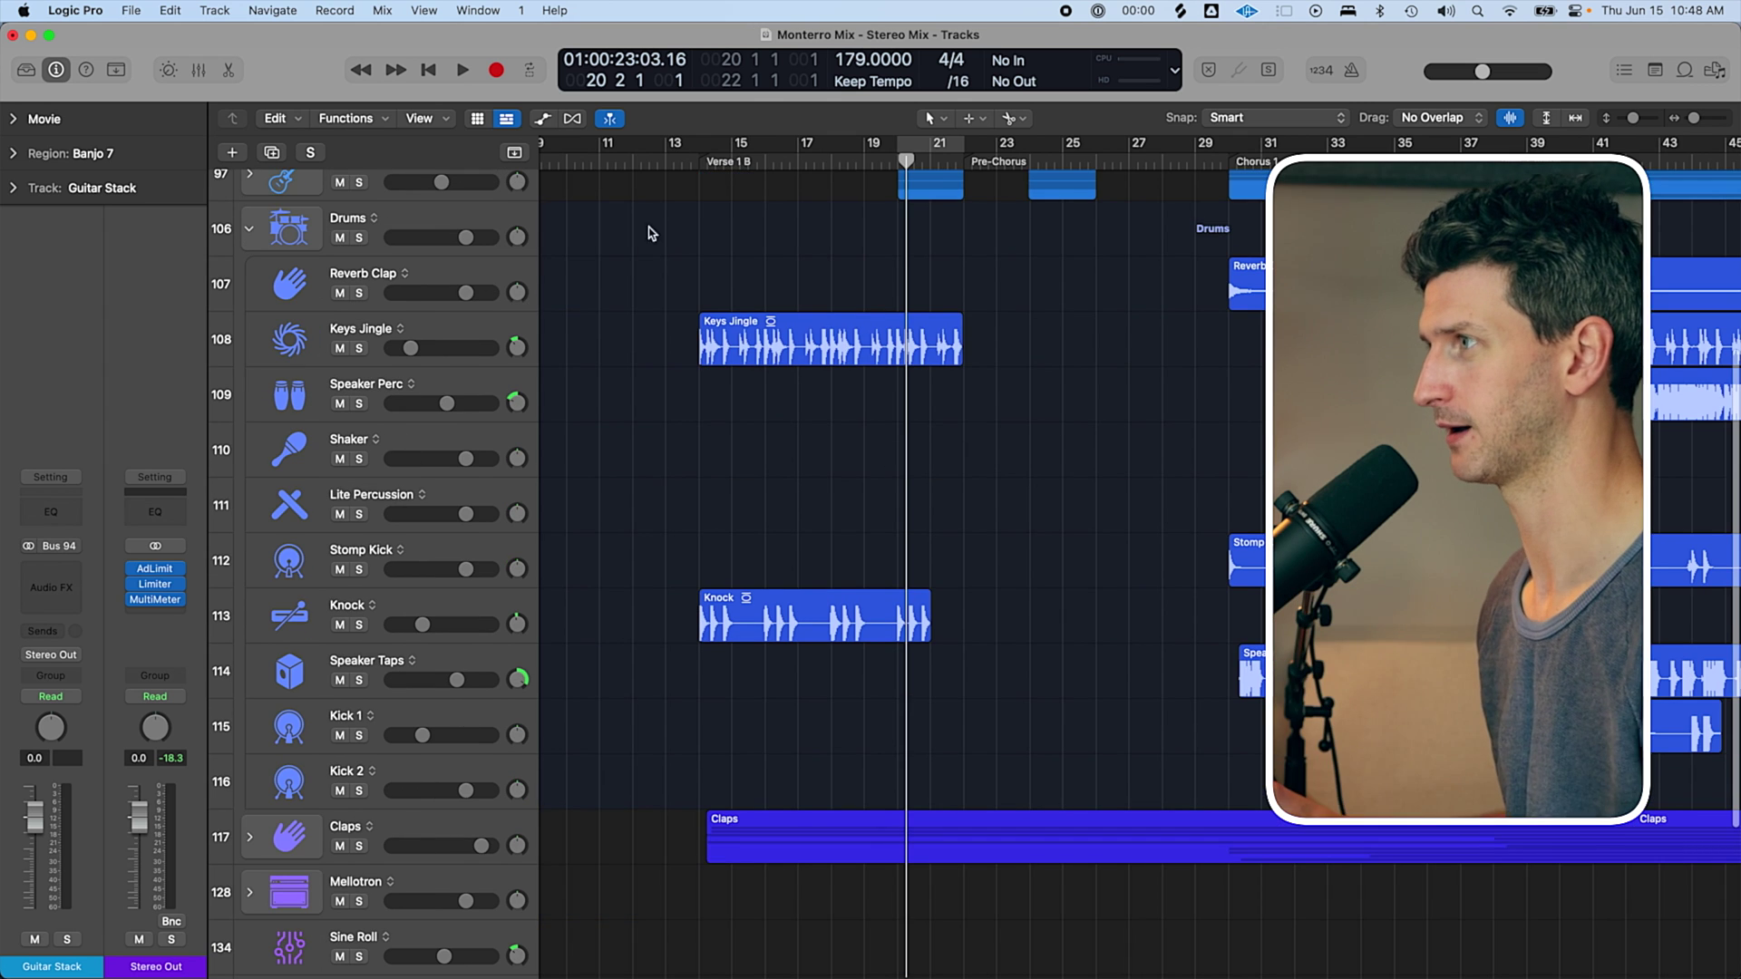
# Solo the Keys Jingle track in the Drums stack and play it in a cycle from bar 14 to bar 22.
pyautogui.hotkey('alt', ',')
pyautogui.click(454, 328)
pyautogui.hotkey('ctrl', 's')
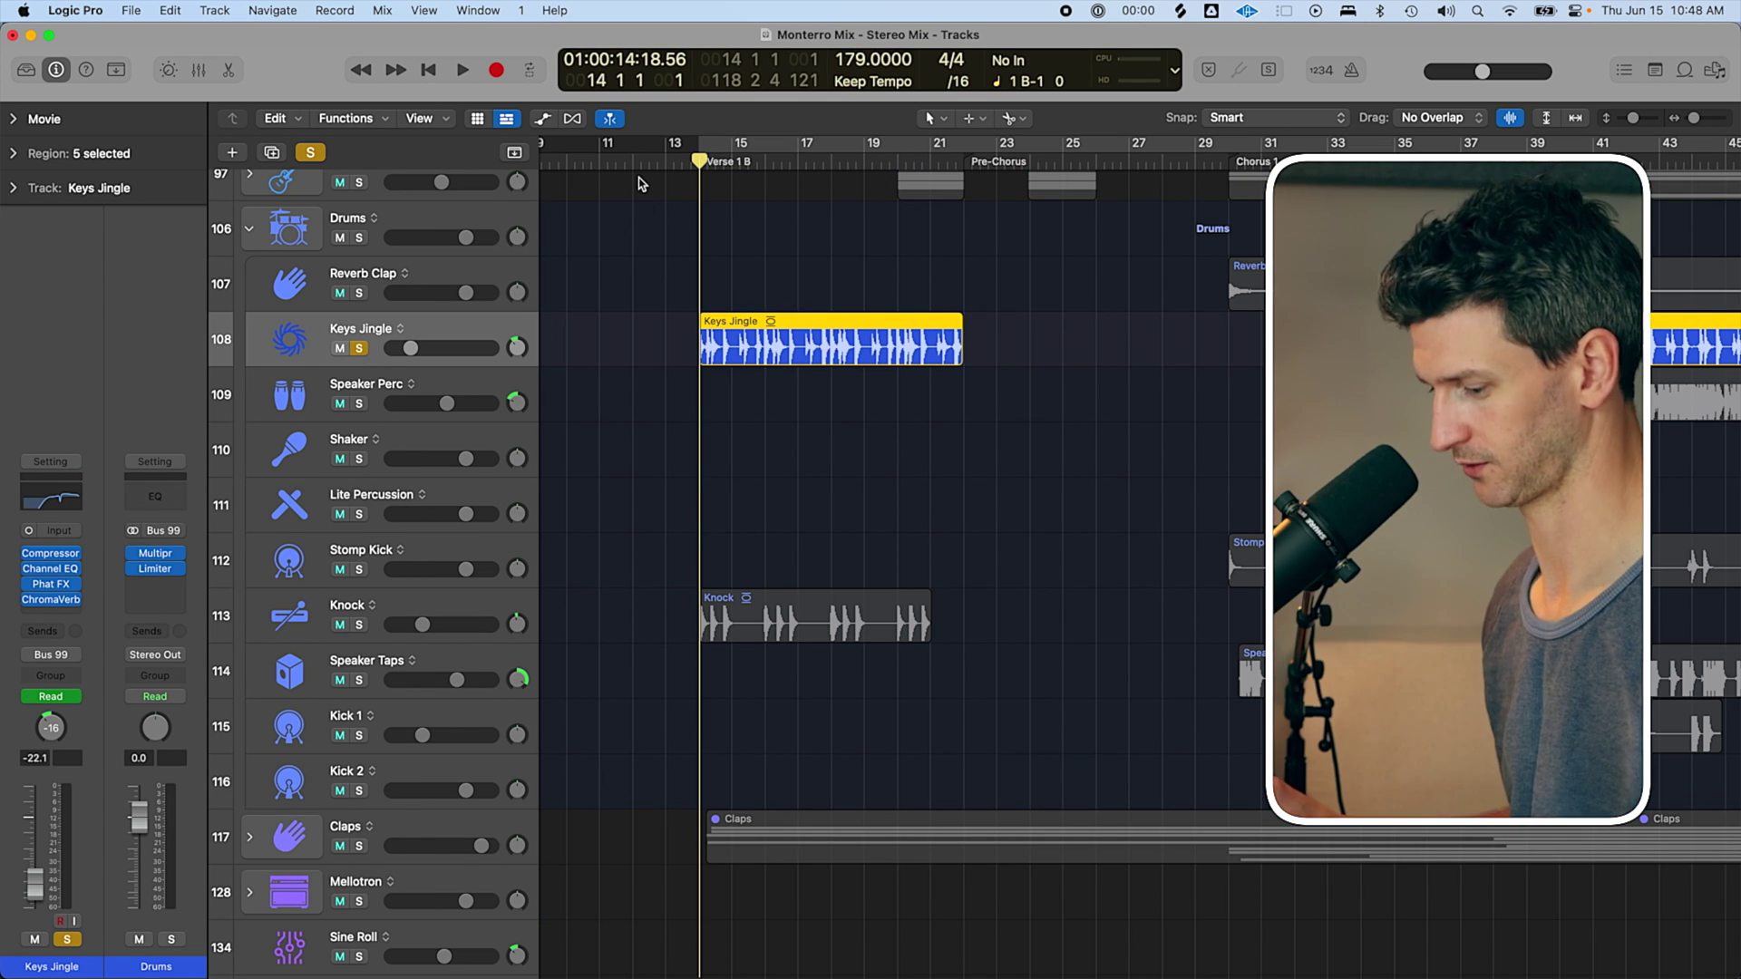
pyautogui.moveTo(700, 145); pyautogui.dragTo(967, 193)
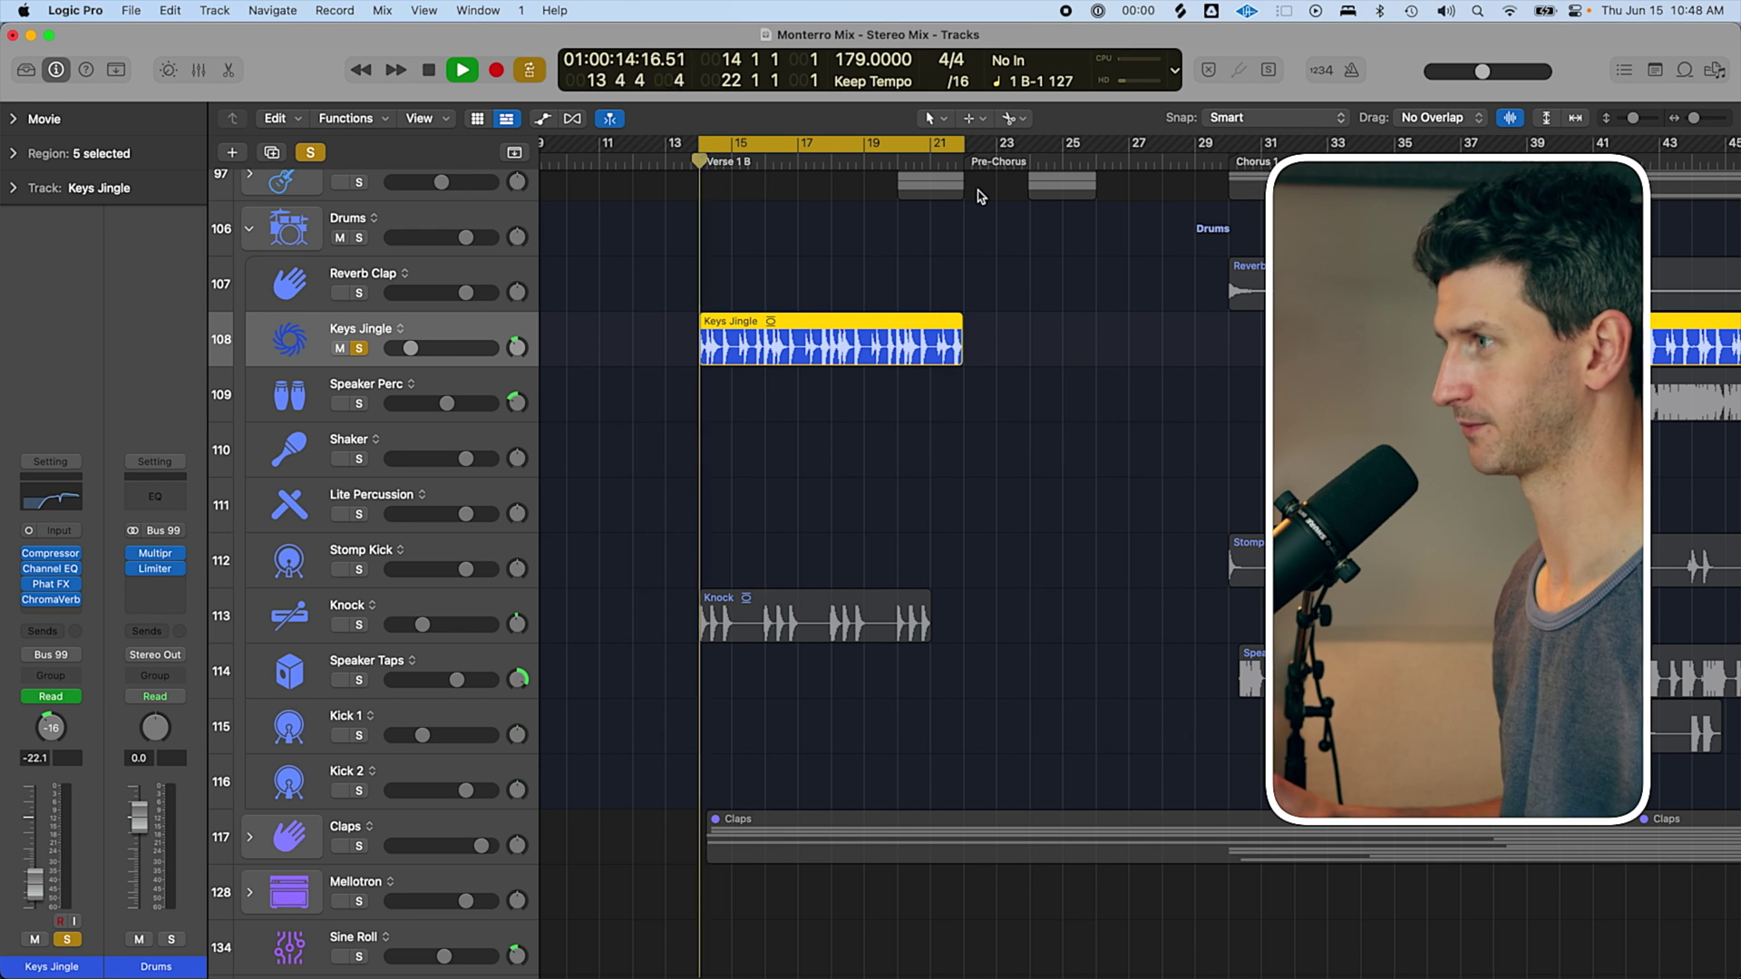
pyautogui.moveTo(423, 356); pyautogui.dragTo(469, 343)
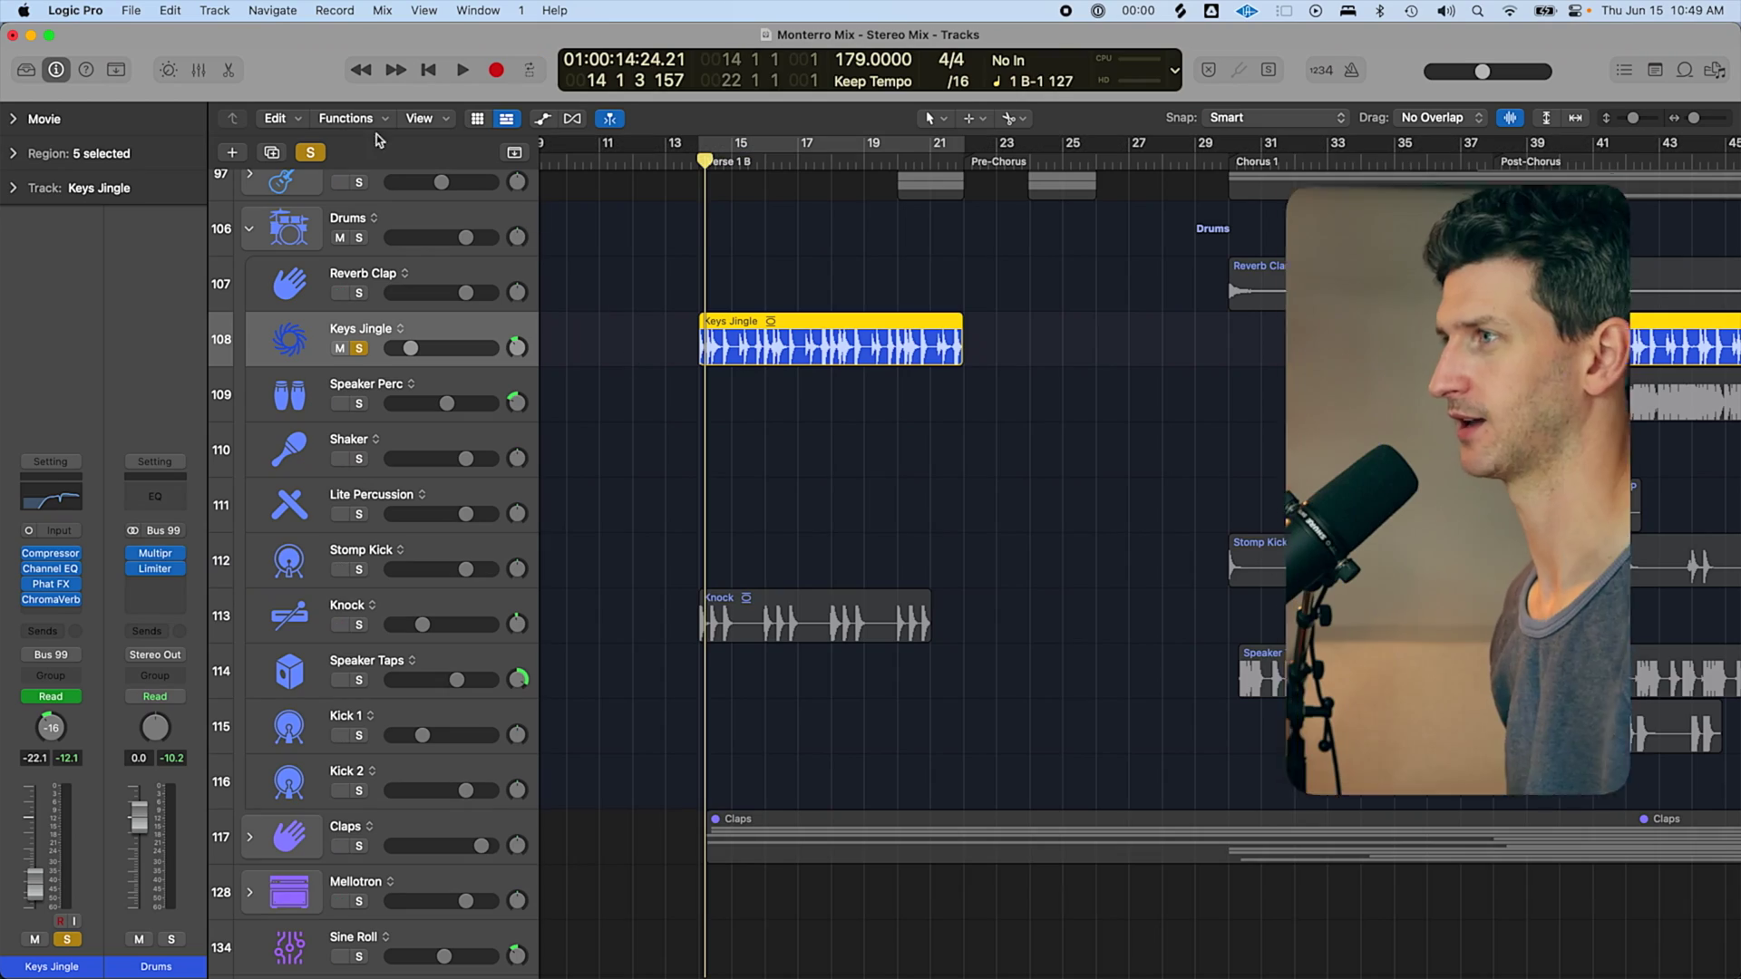
# Clear all solos and collapse the Drums stack.
pyautogui.click(309, 156)
pyautogui.click(249, 229)
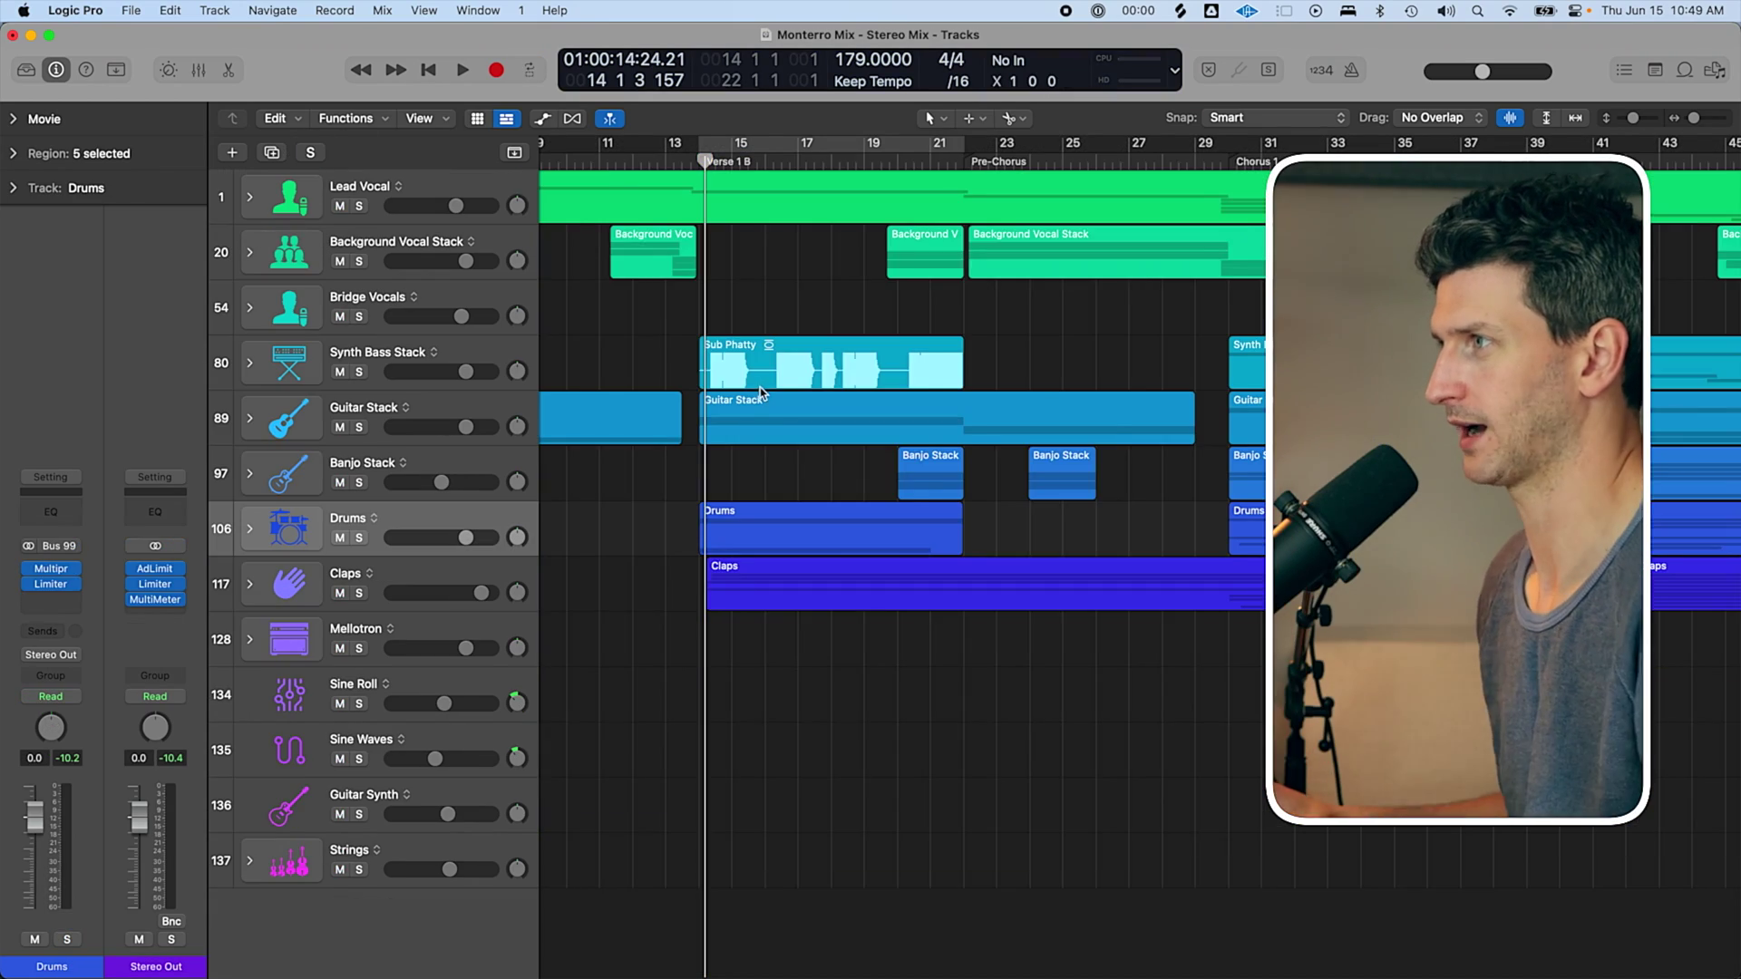
# Return the playhead to the project start and solo the Lead Vocal stack.
pyautogui.press('Return')
pyautogui.click(334, 185)
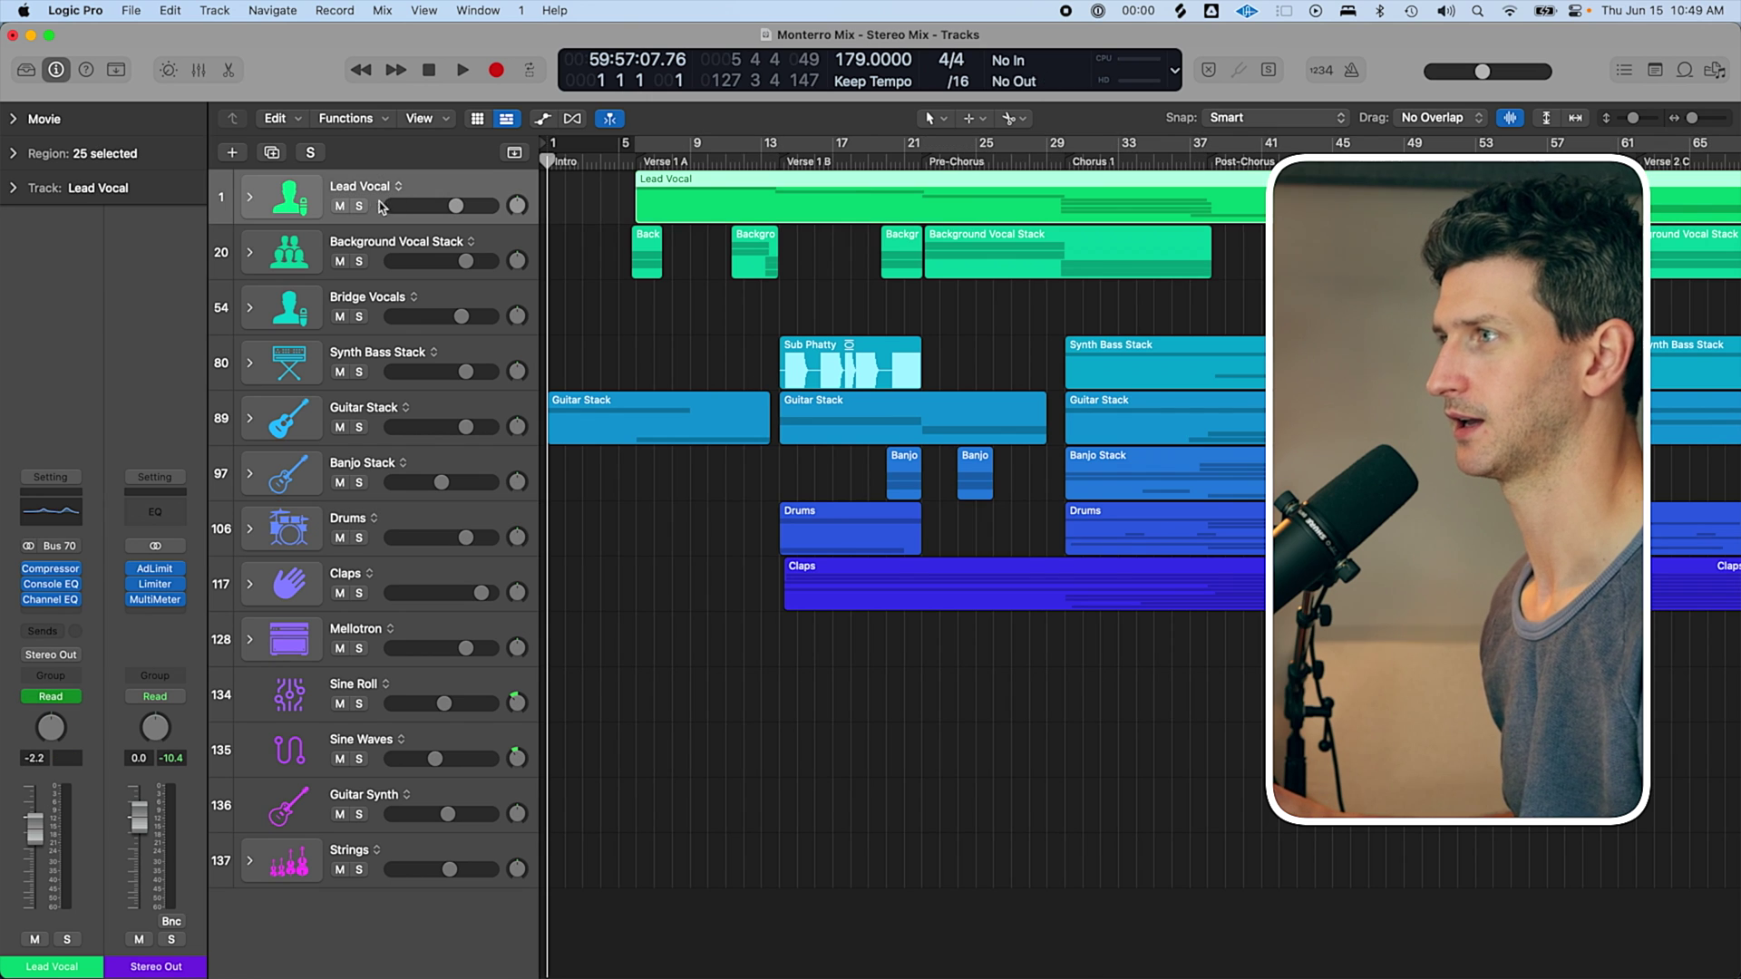
pyautogui.click(359, 207)
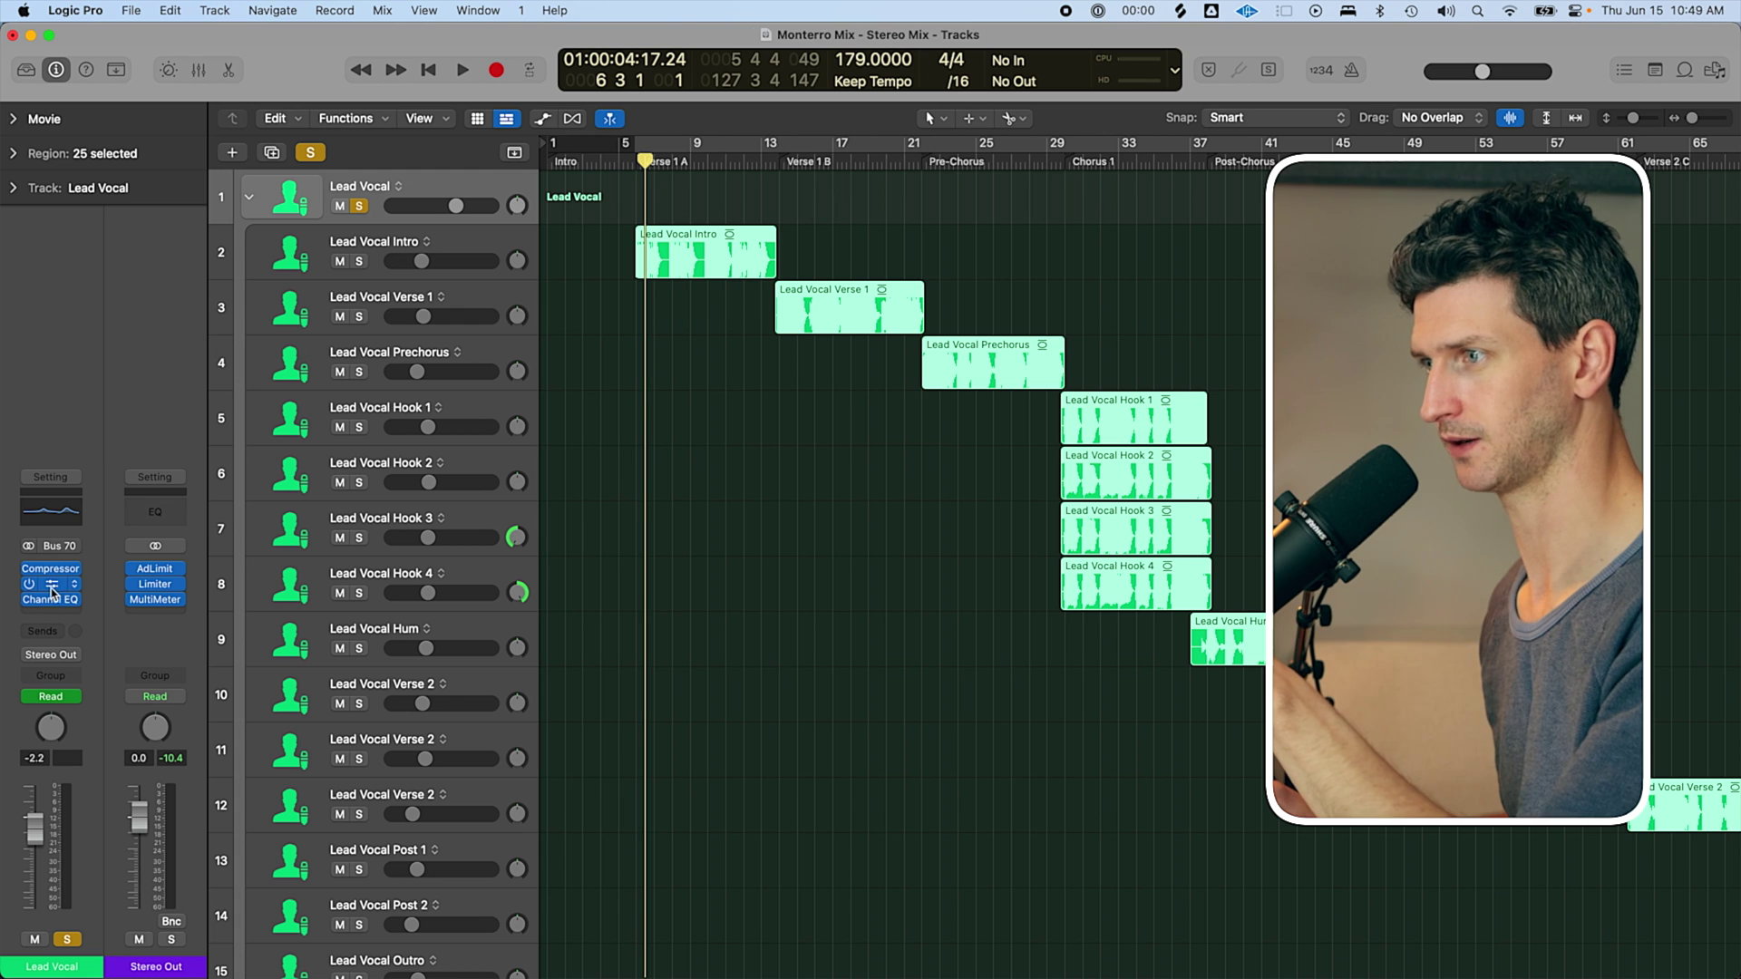
# Inspect the Lead Vocal Intro track's Bus 16 send and open the Stereo Delay plug-in on its Doubler aux.
pyautogui.click(473, 248)
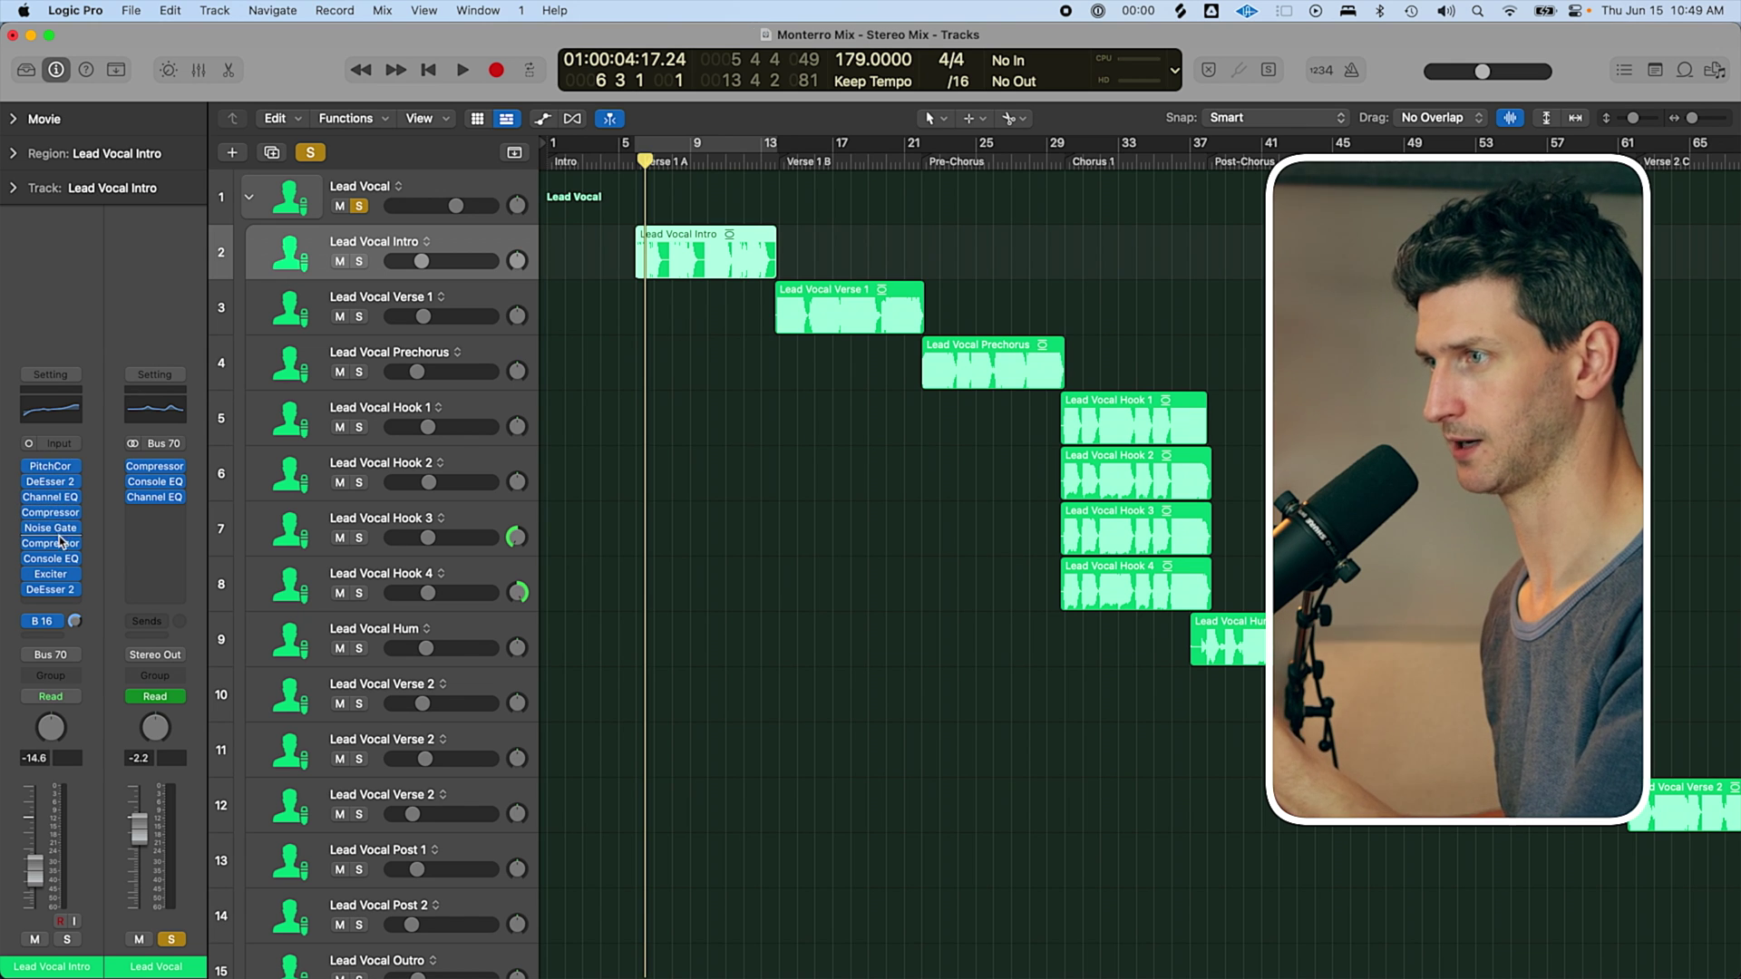
pyautogui.click(61, 628)
pyautogui.click(51, 627)
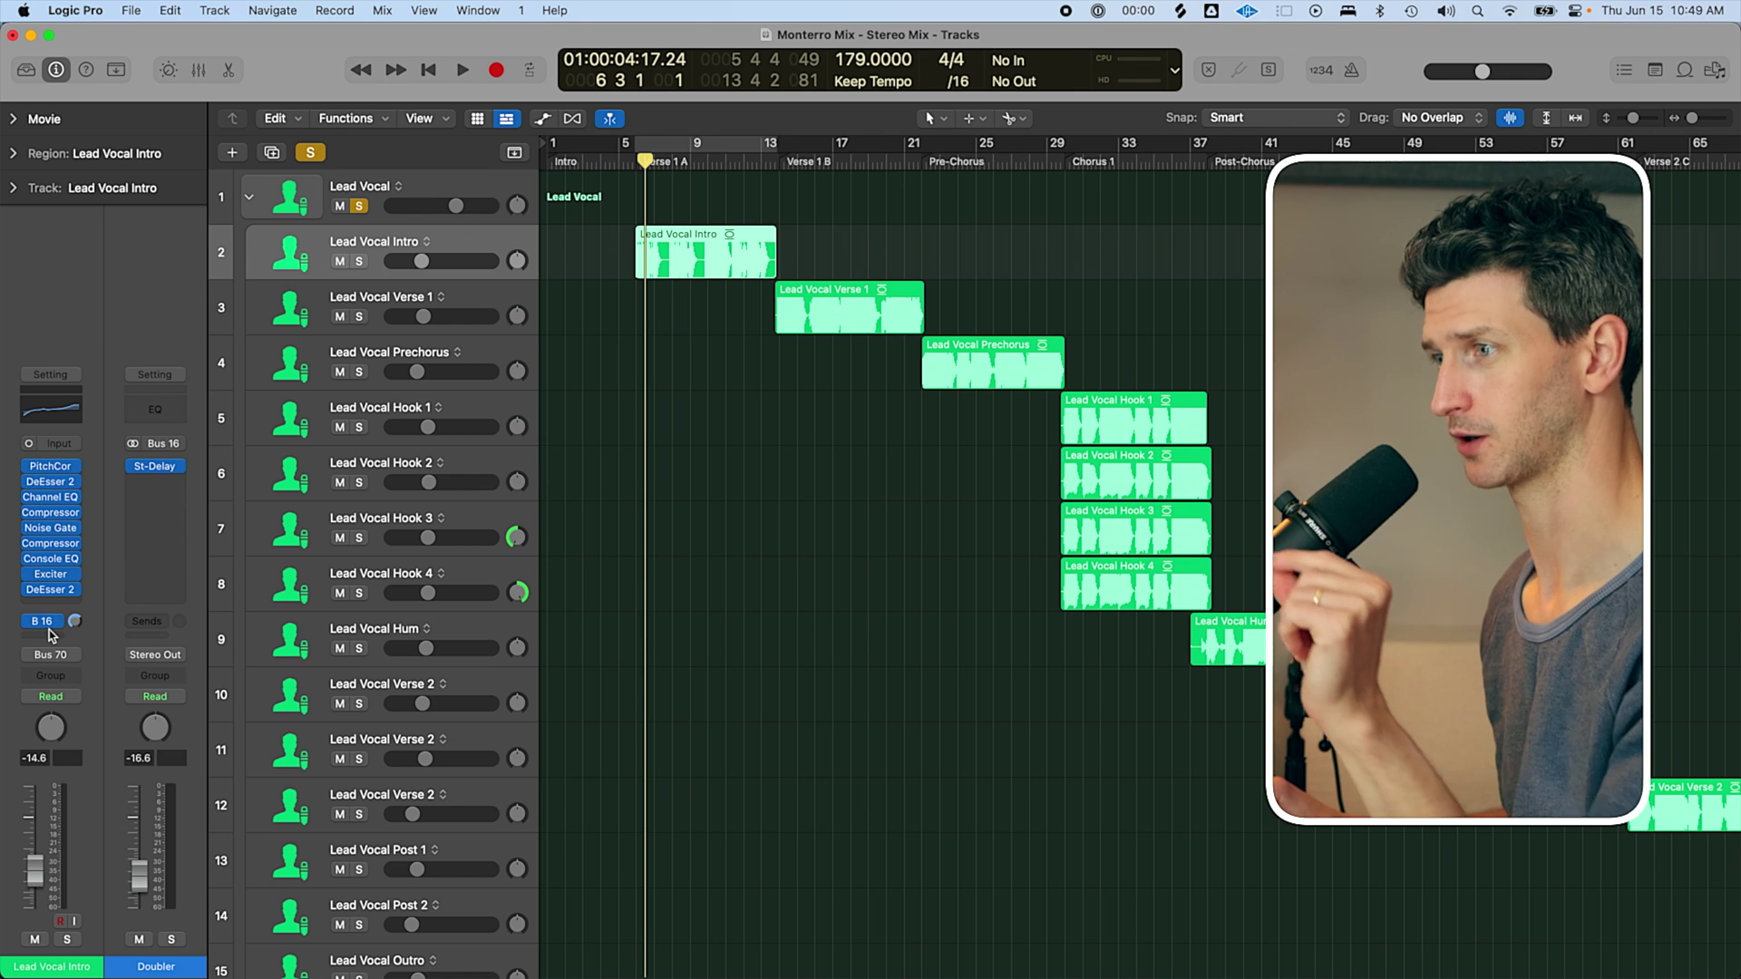
pyautogui.click(154, 466)
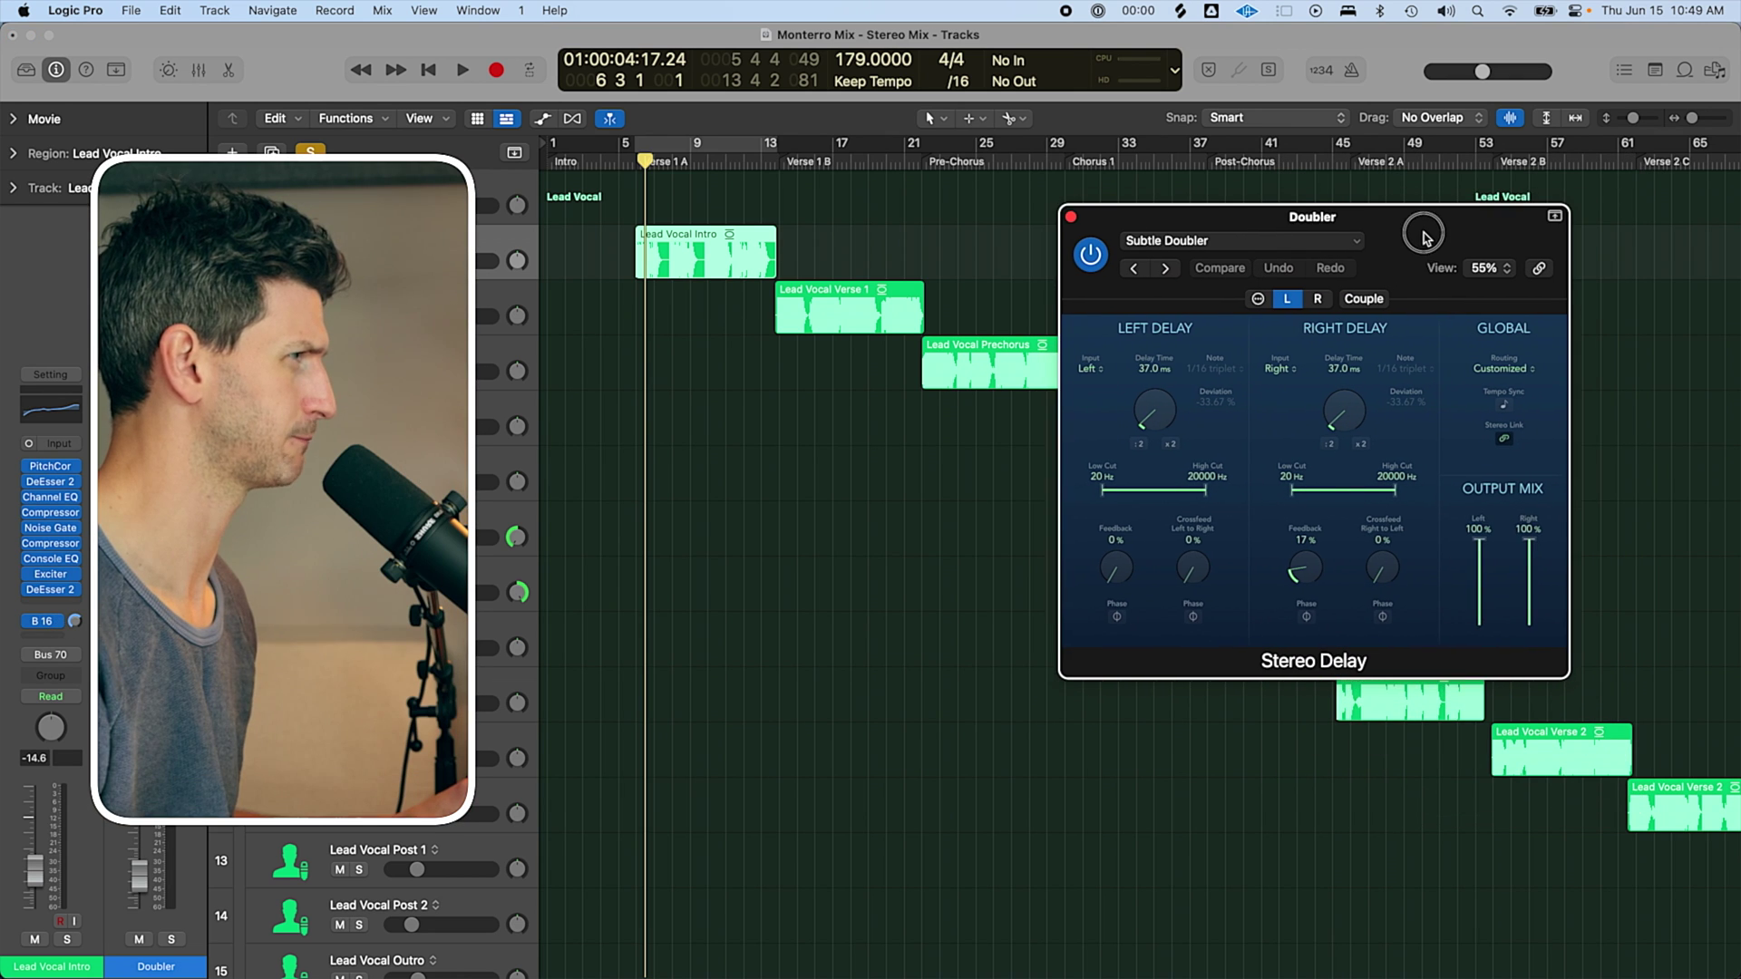
# Audition the Lead Vocal Intro track soloed within the stack, and close the Stereo Delay window.
pyautogui.click(626, 180)
pyautogui.hotkey('ctrl', 's')
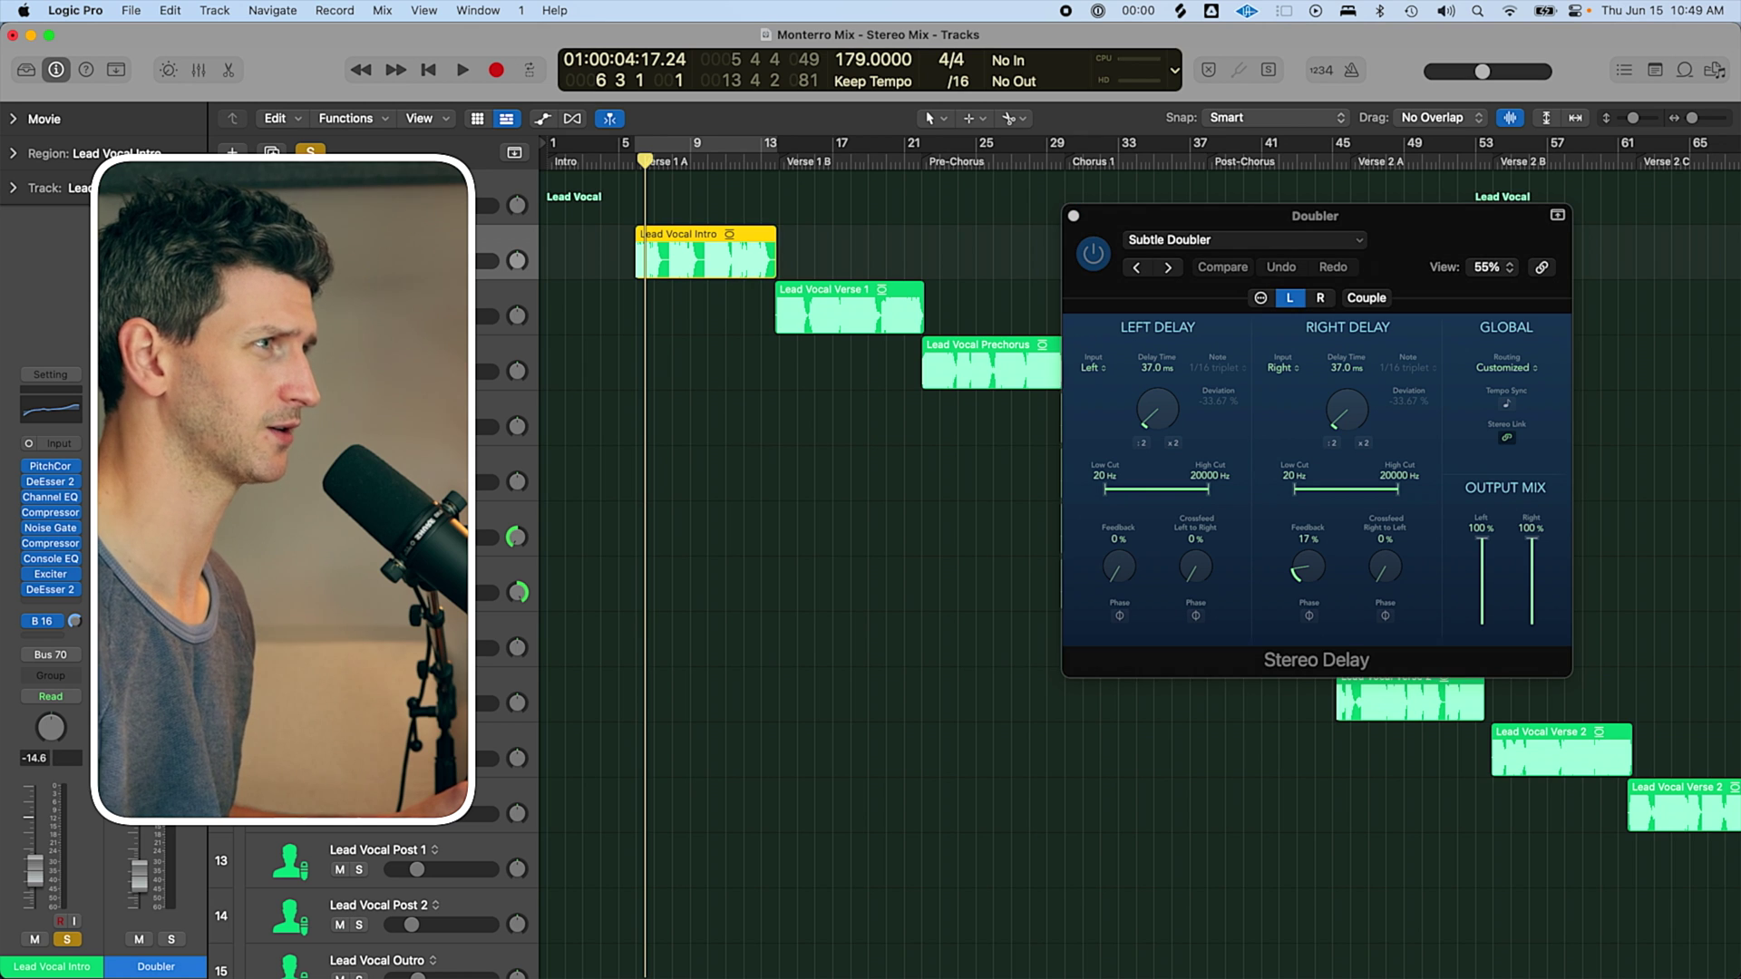
pyautogui.press('space')
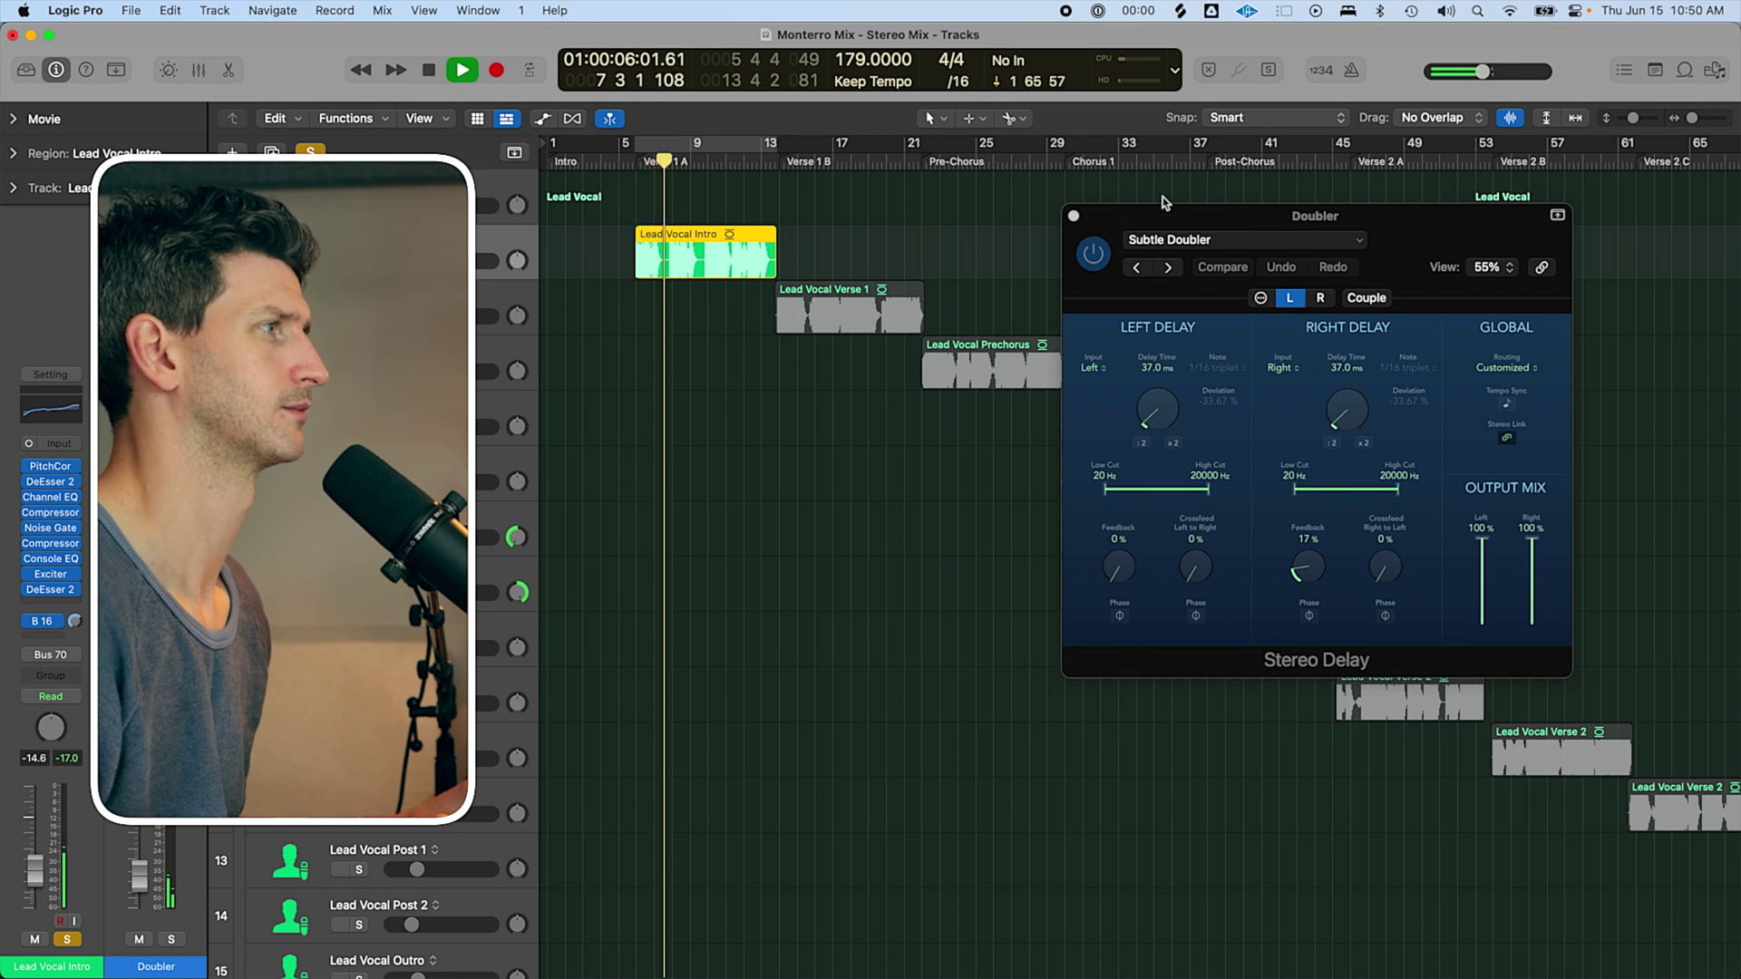
pyautogui.click(1073, 216)
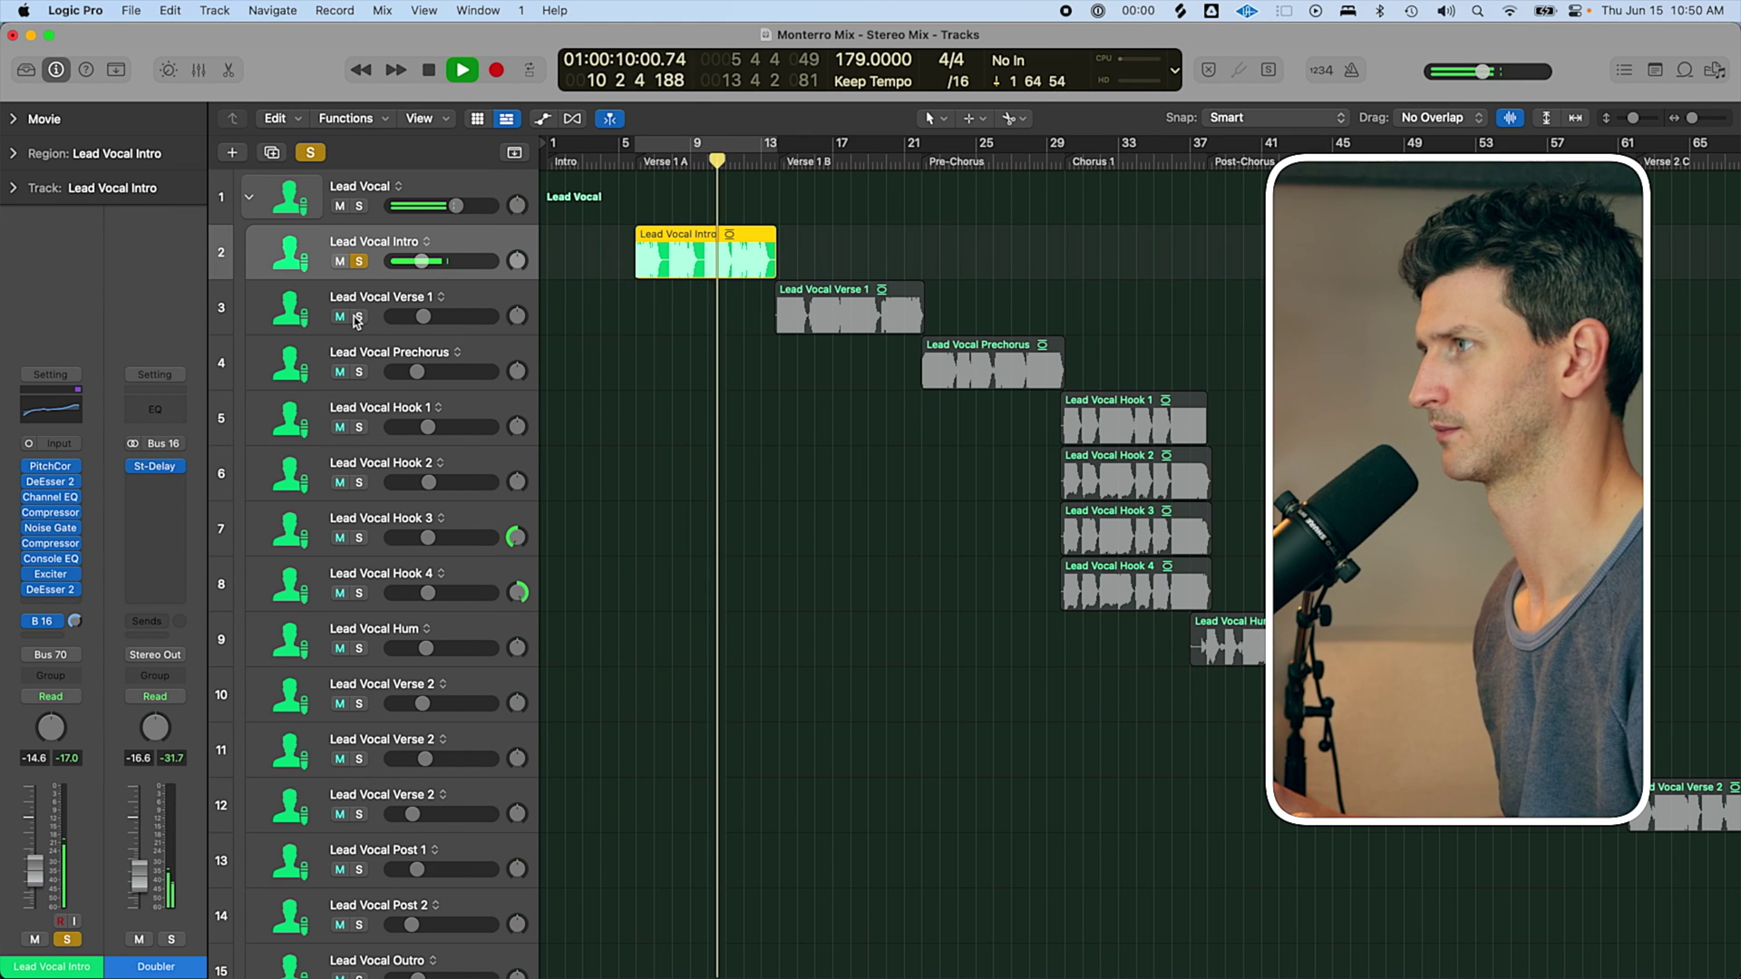
# Audition Lead Vocal Verse 1 in solo, and switch its solo over to the Lead Vocal Prechorus track.
pyautogui.click(359, 316)
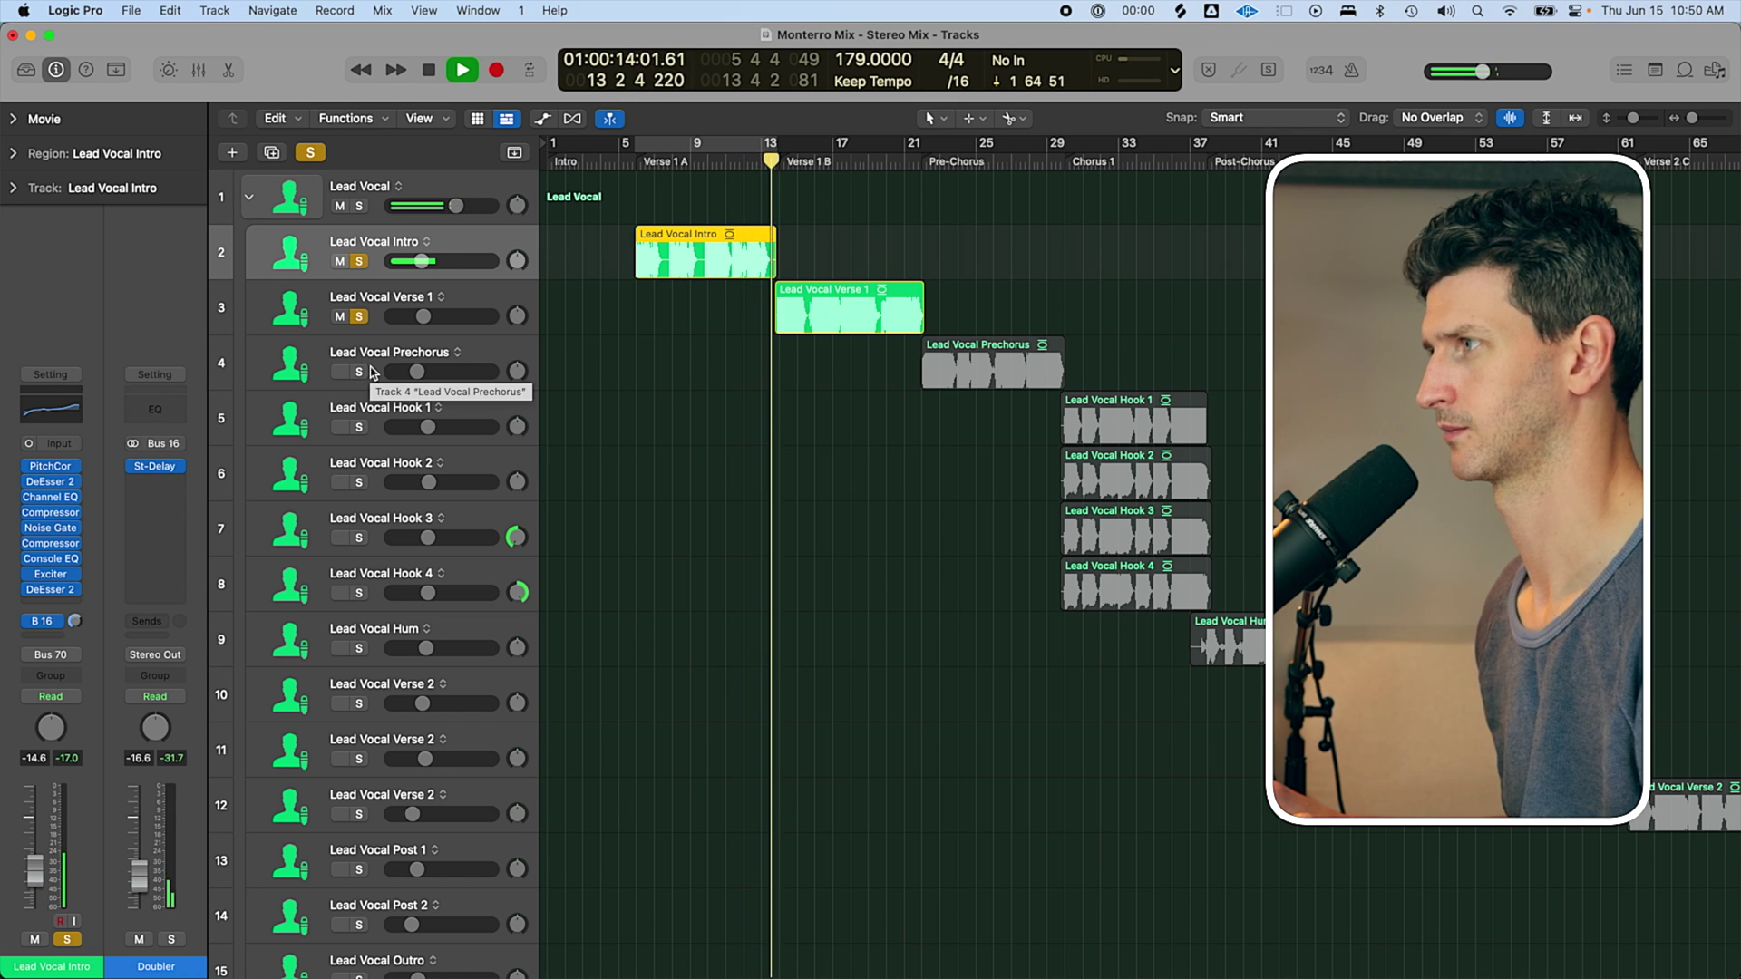
pyautogui.click(481, 302)
pyautogui.press('space')
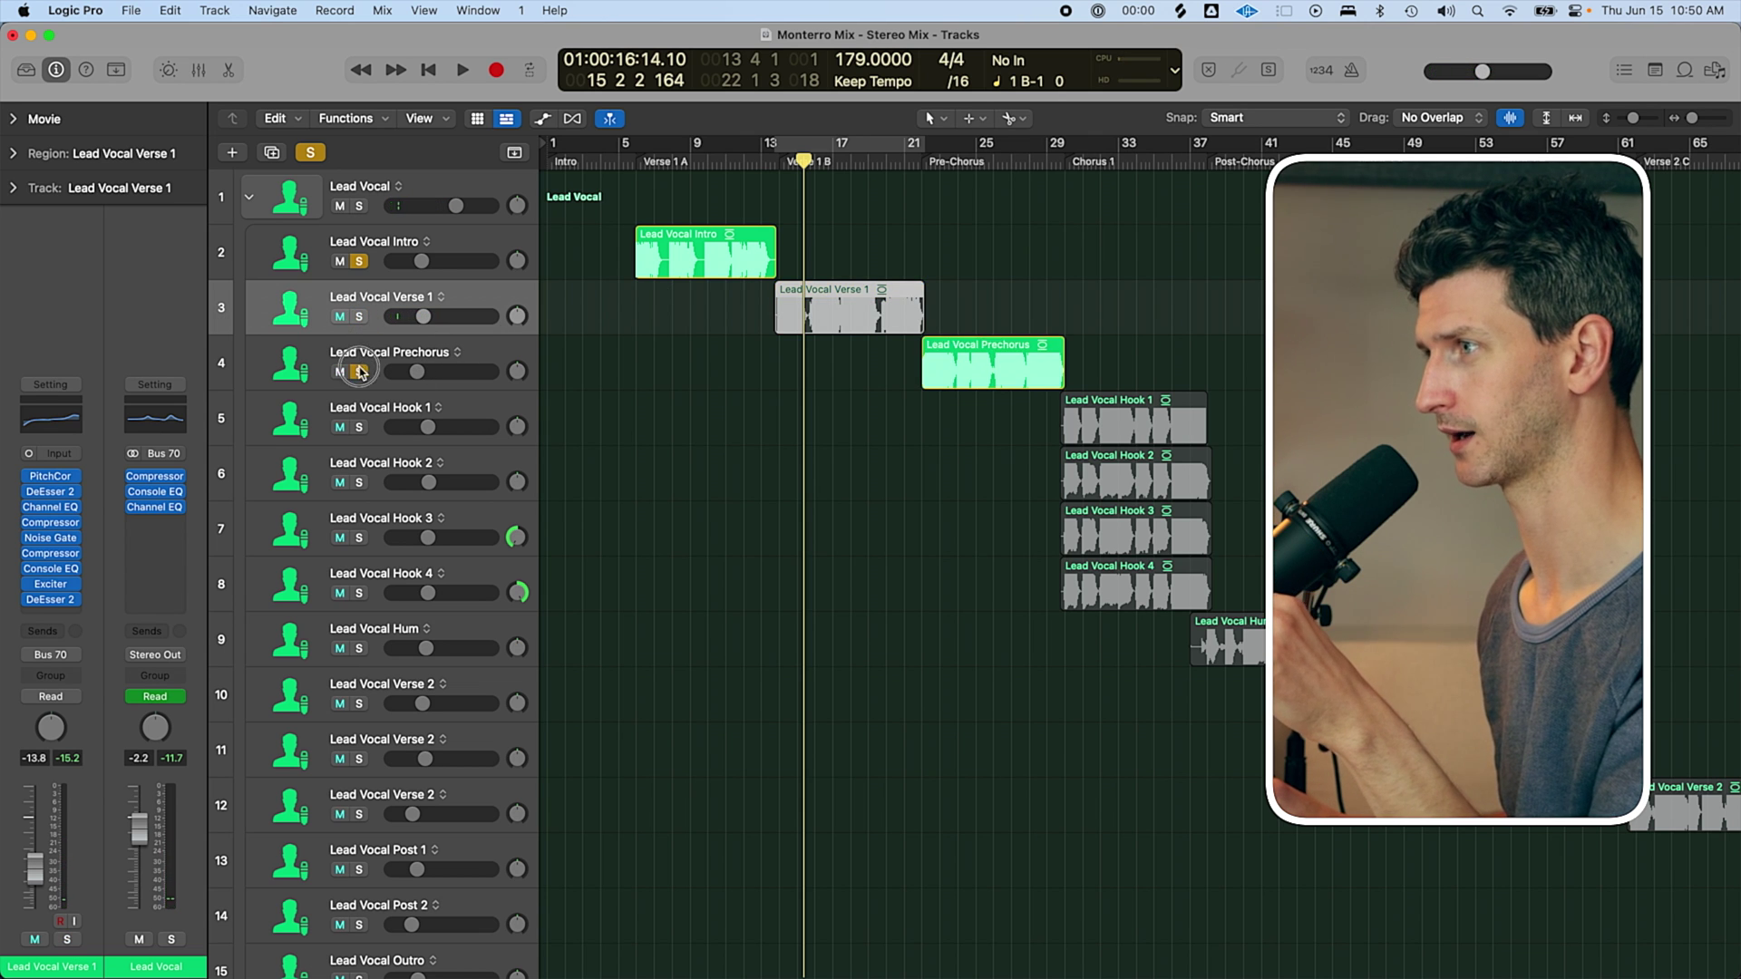
pyautogui.click(438, 365)
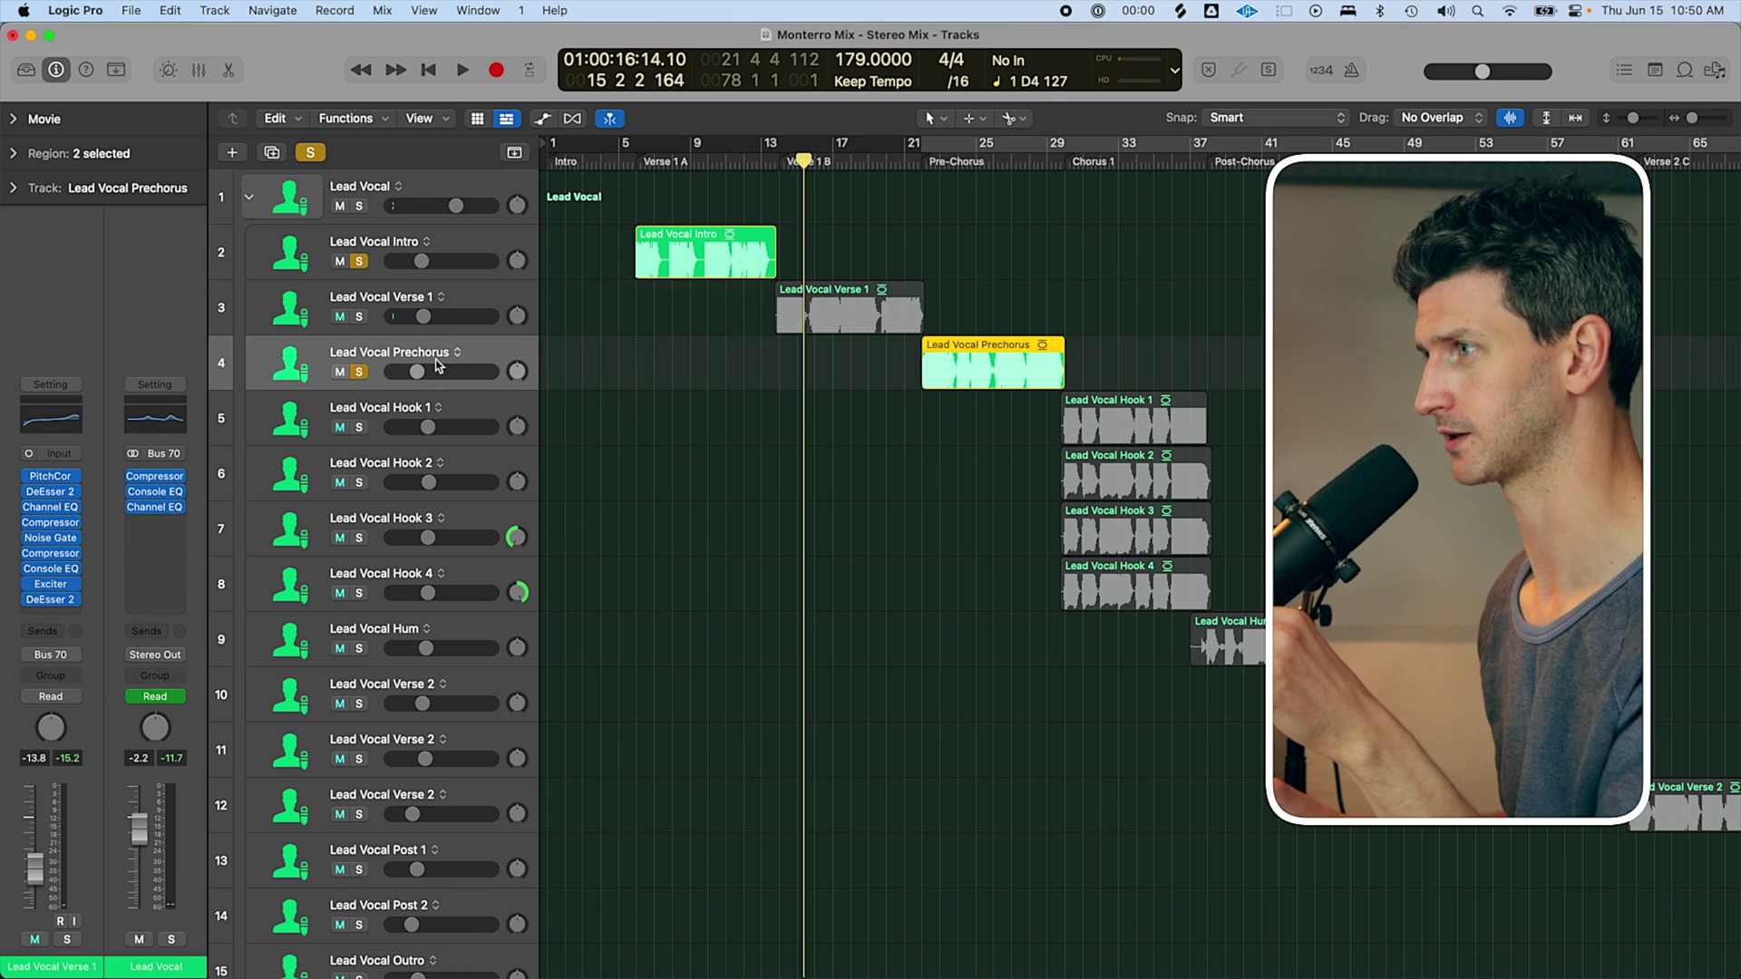
# Move the playhead to Chorus 1 and solo the Lead Vocal Hook 1 to Hook 4 and Lead Vocal Hum tracks.
pyautogui.click(1065, 167)
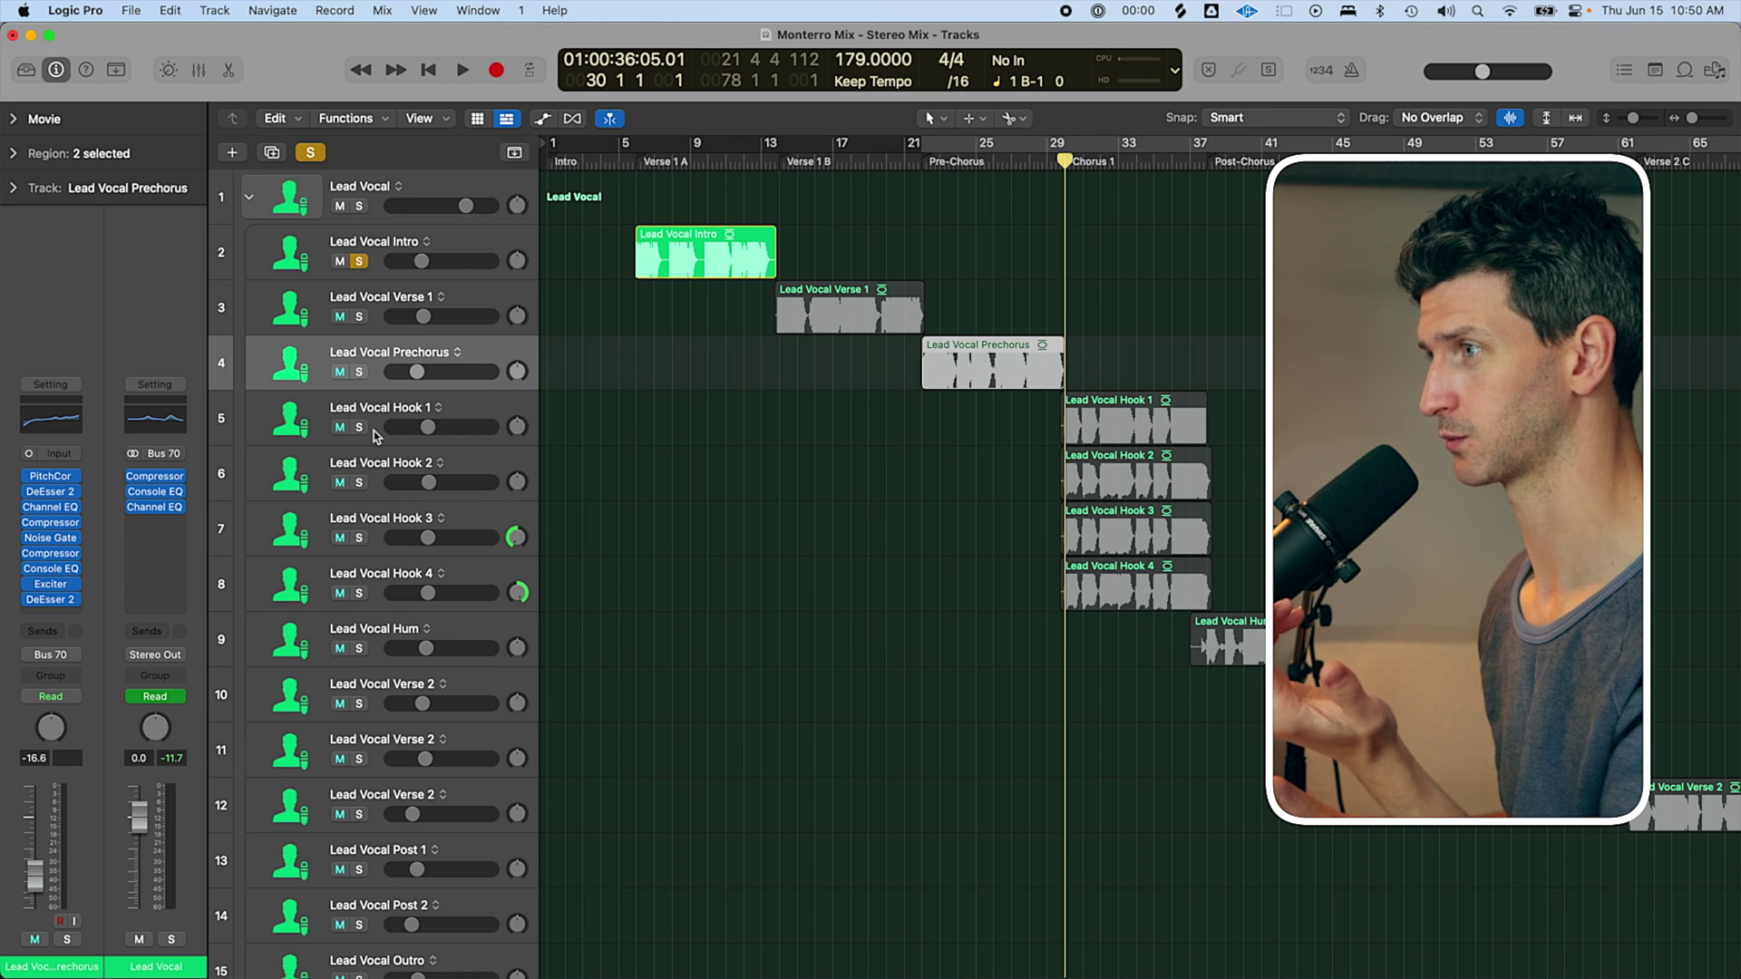
pyautogui.moveTo(361, 428); pyautogui.dragTo(358, 621)
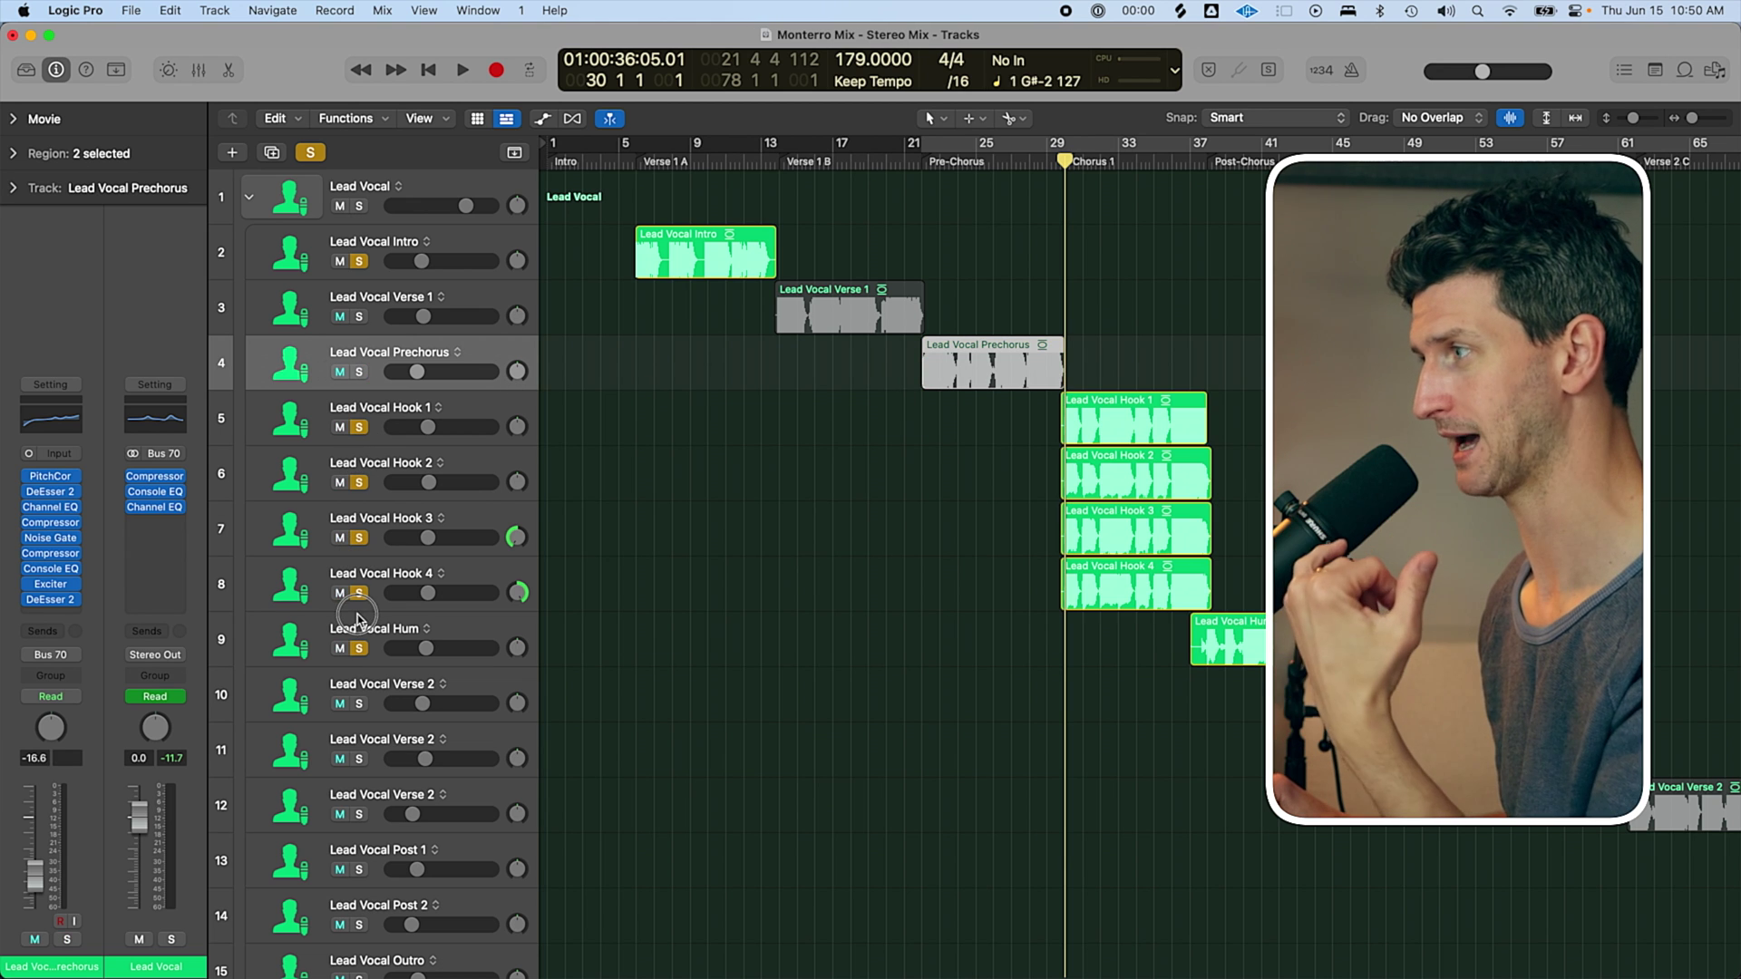
# Select the Lead Vocal Hook 1 to Hook 4 tracks, and inspect the sends of Hook 1 and Hook 2, including Bus 16.
pyautogui.click(484, 418)
pyautogui.keyDown('shift'); pyautogui.click(469, 577); pyautogui.keyUp('shift')
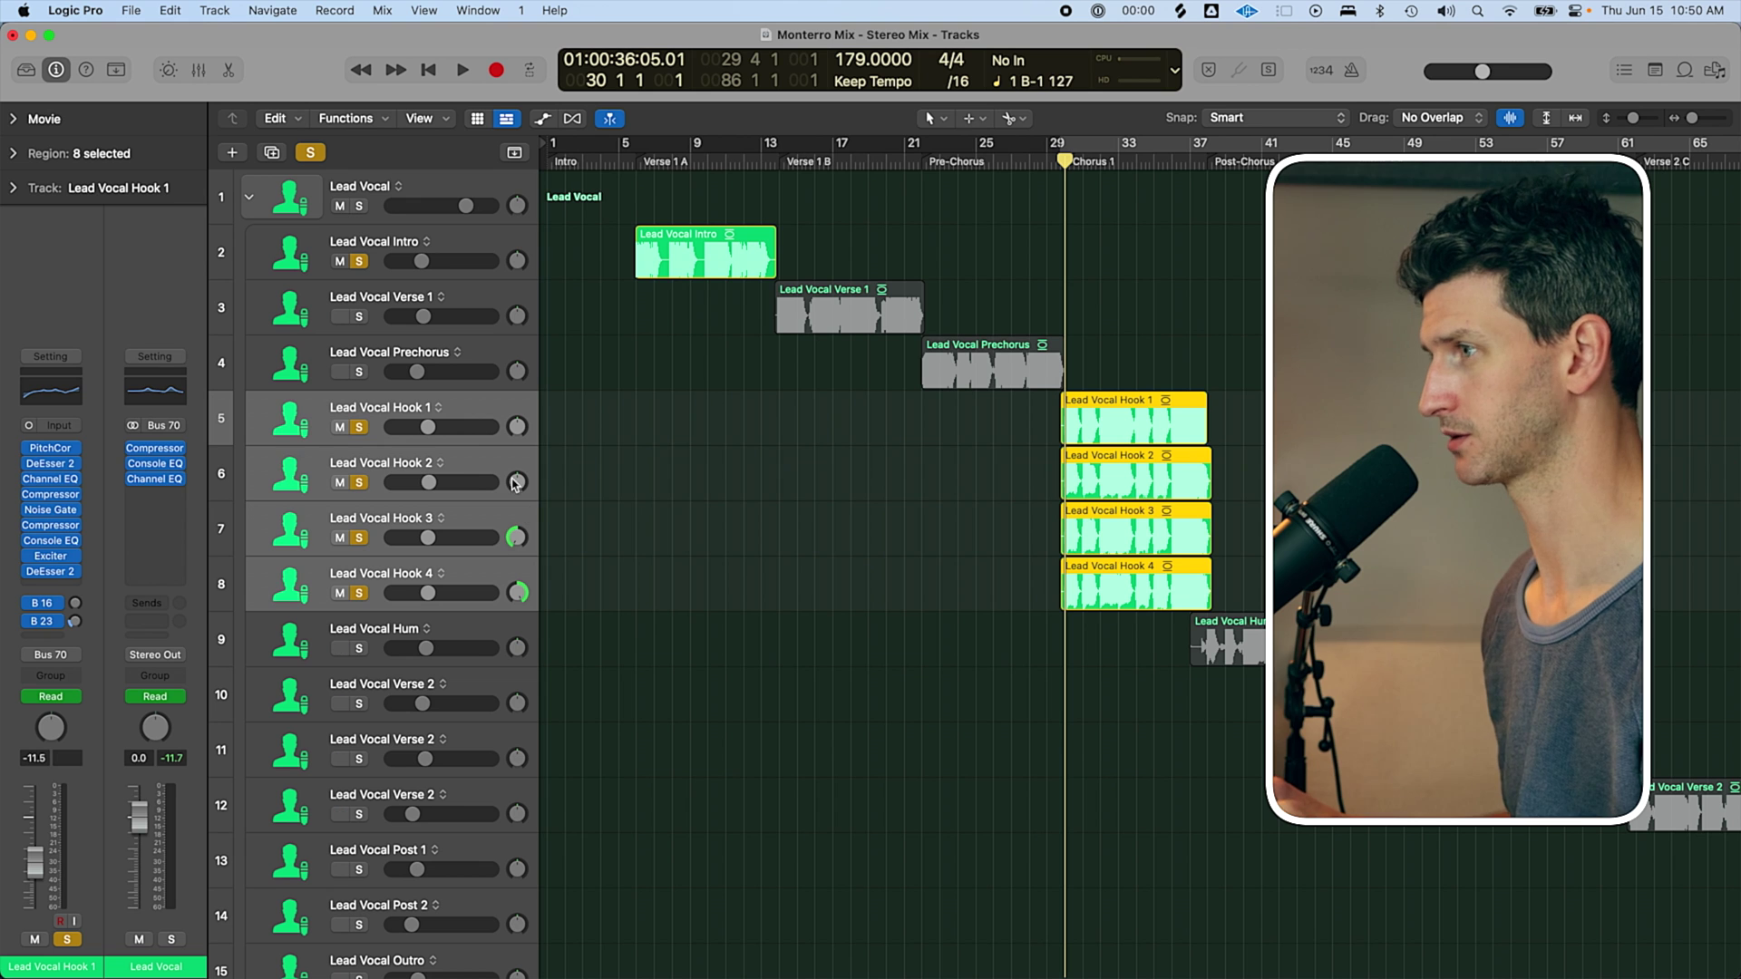
pyautogui.click(420, 438)
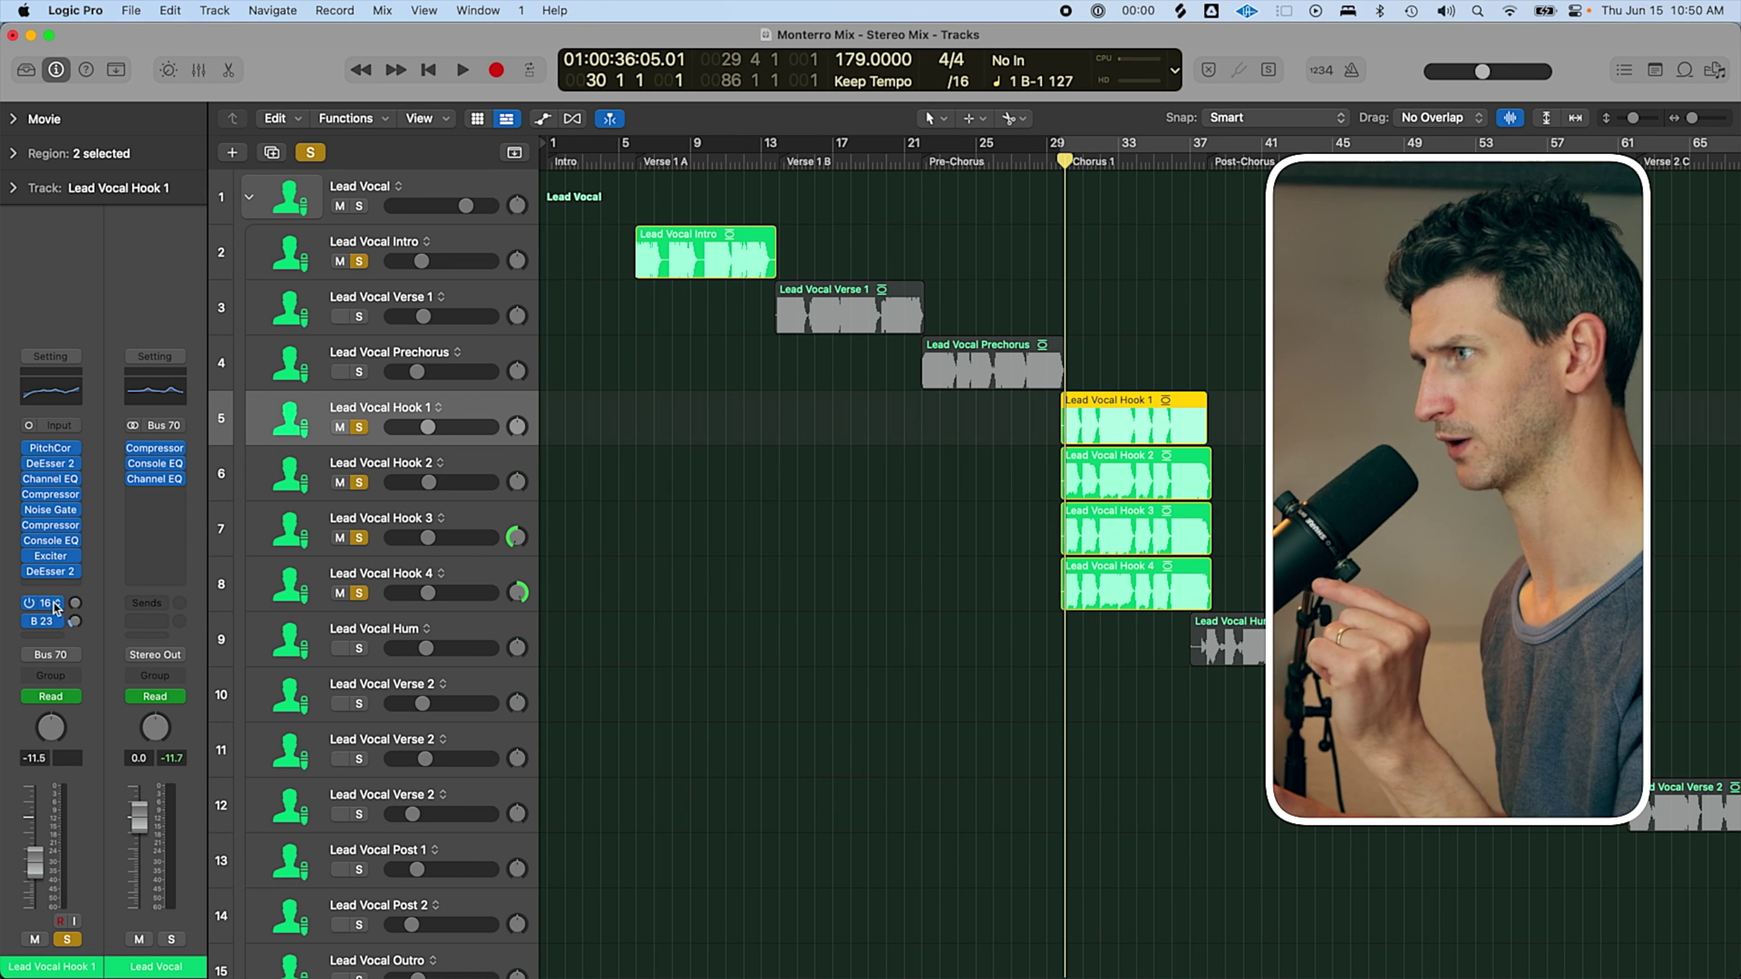
pyautogui.click(485, 464)
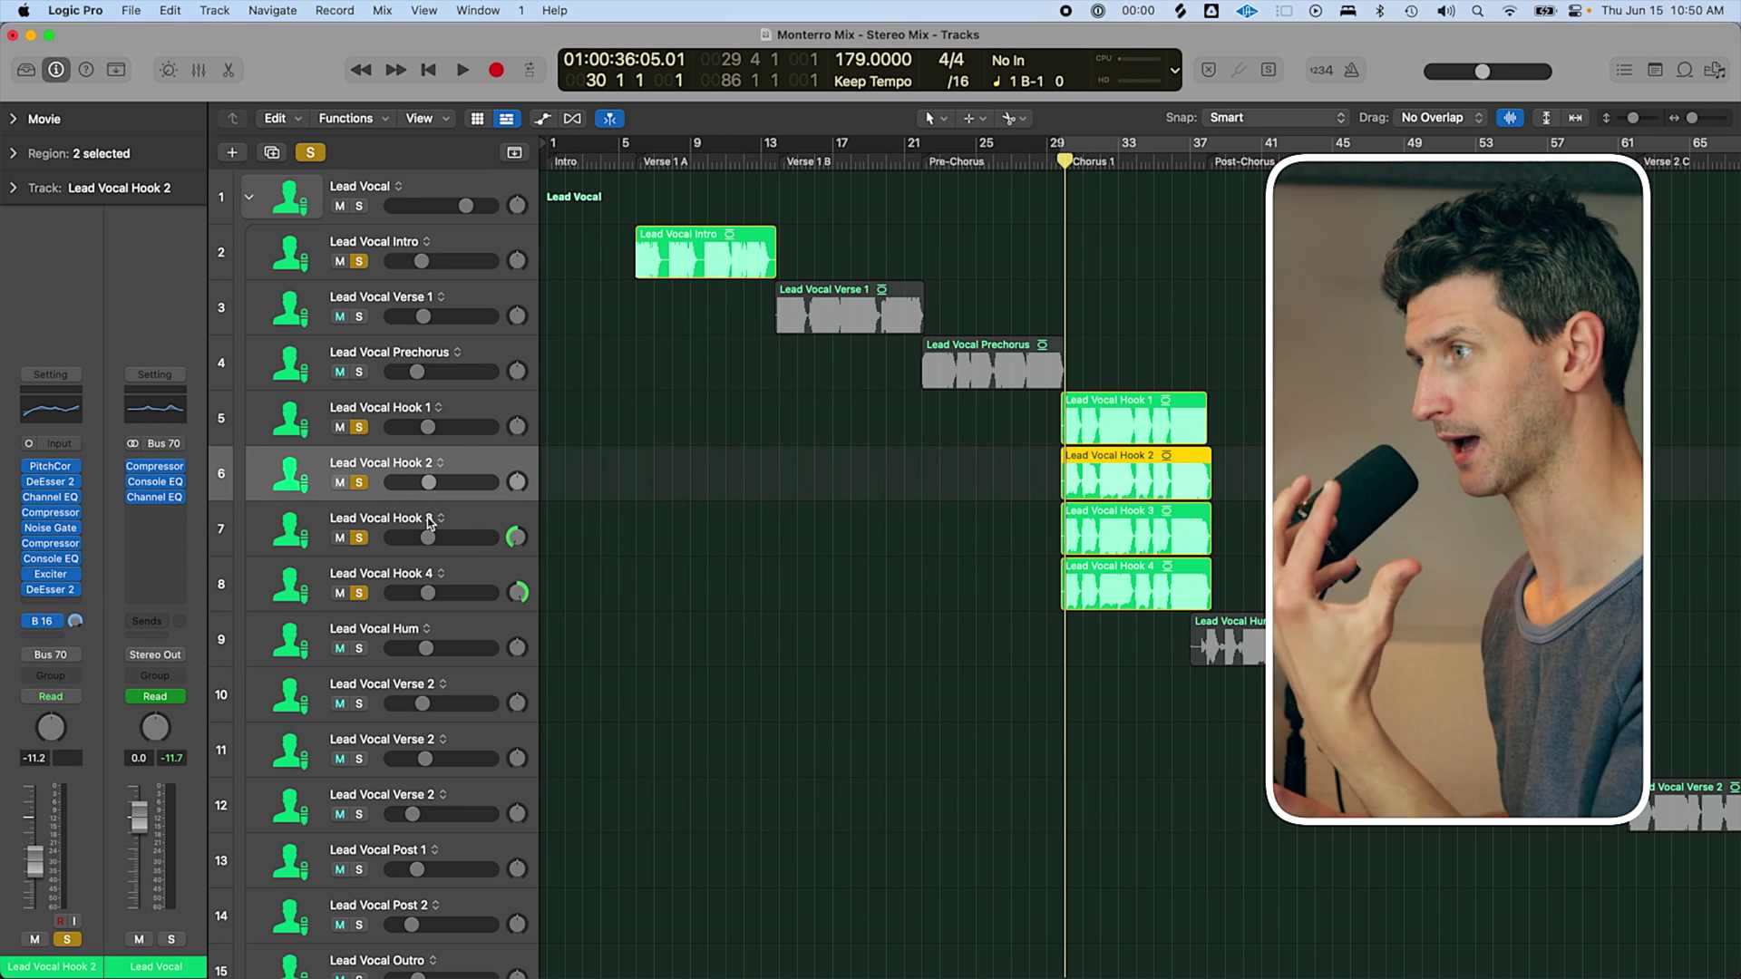
pyautogui.click(42, 621)
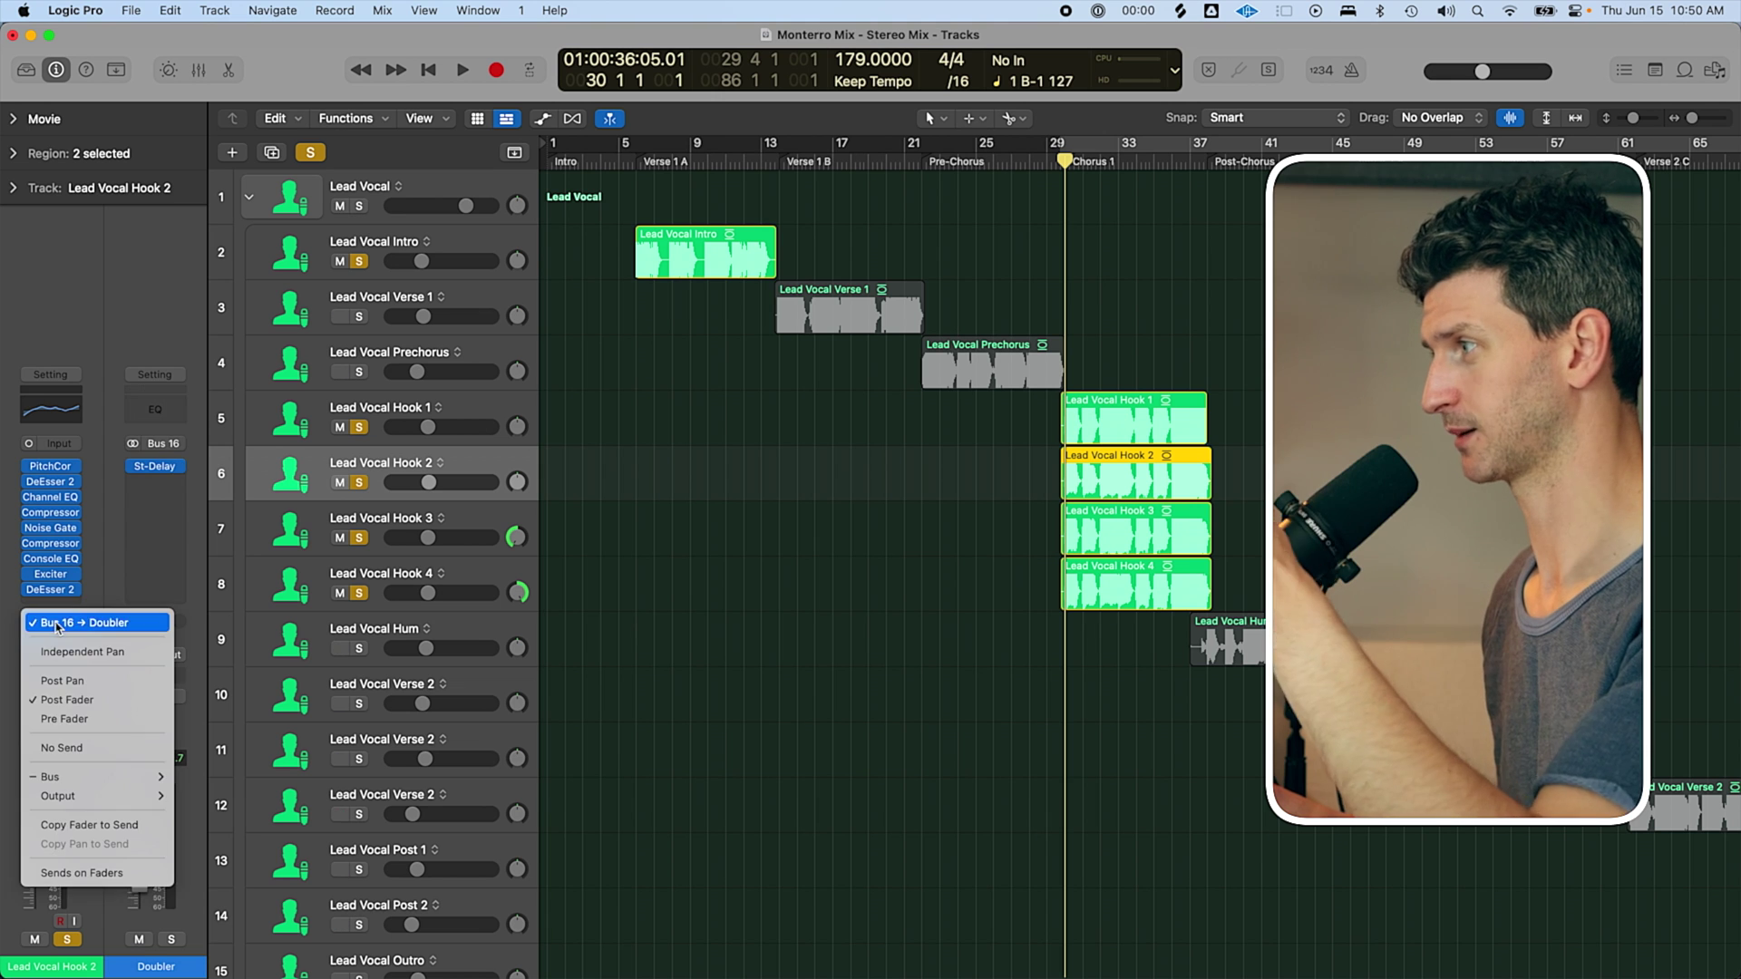
pyautogui.click(55, 616)
pyautogui.click(487, 416)
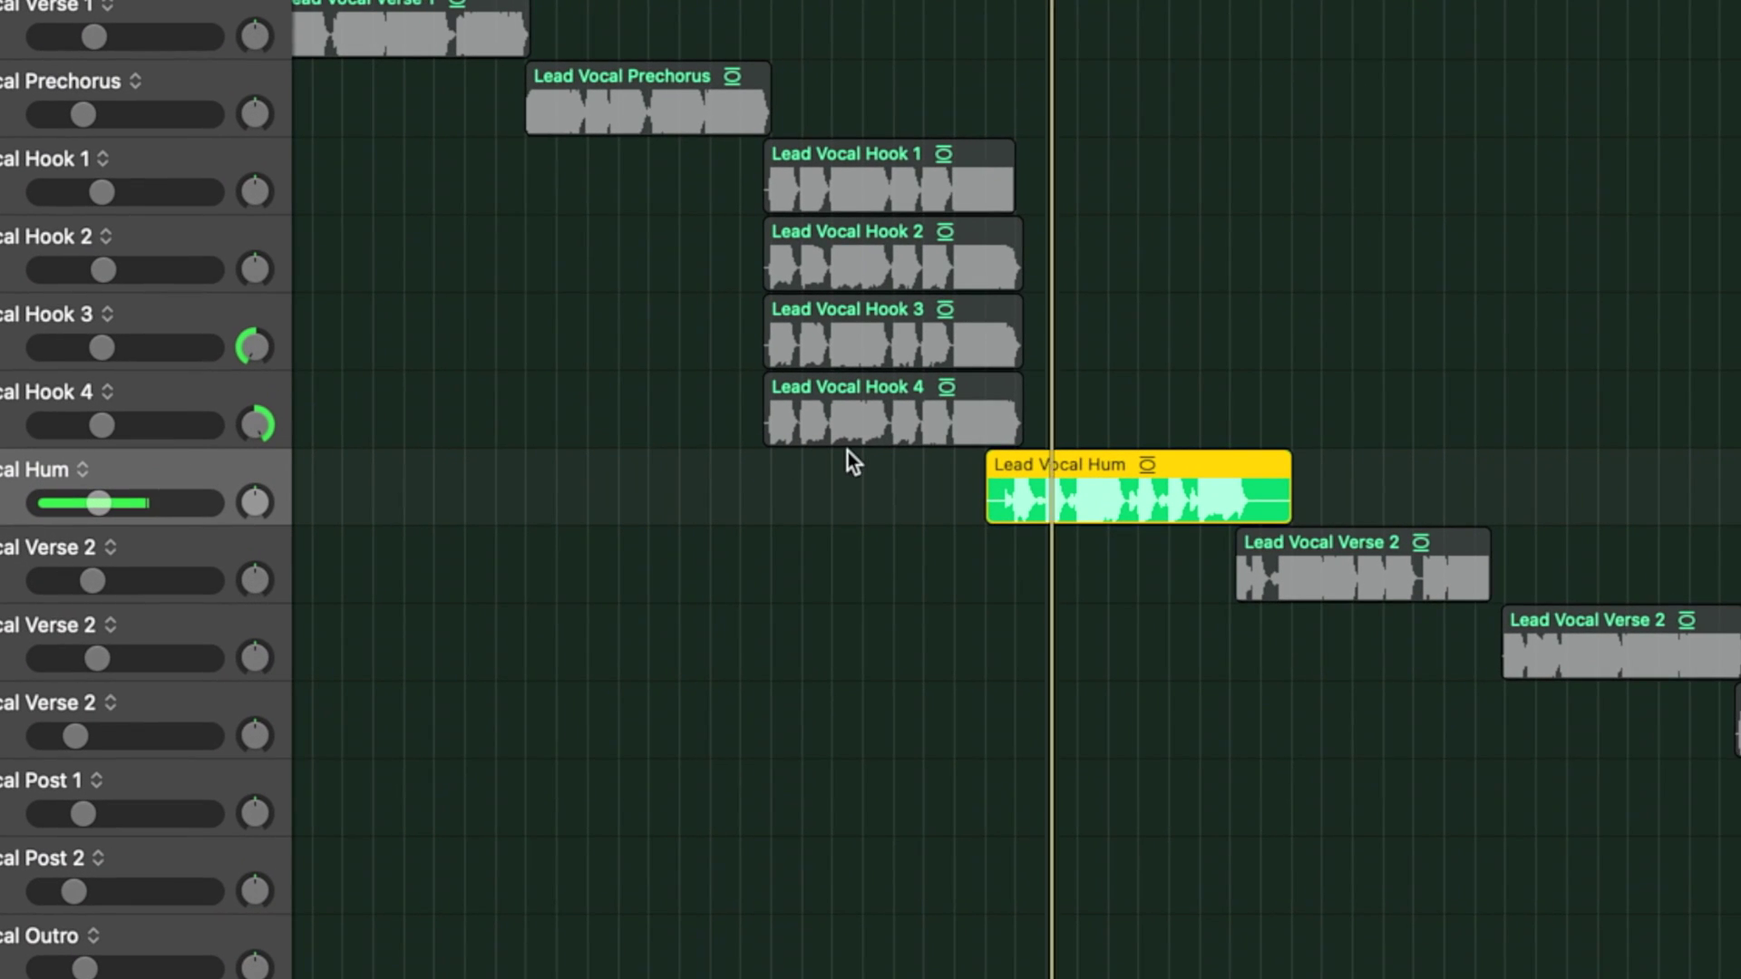
# Clear the solo on Lead Vocal Intro and collapse the Lead Vocal stack with its regions selected.
pyautogui.press('super+Left')
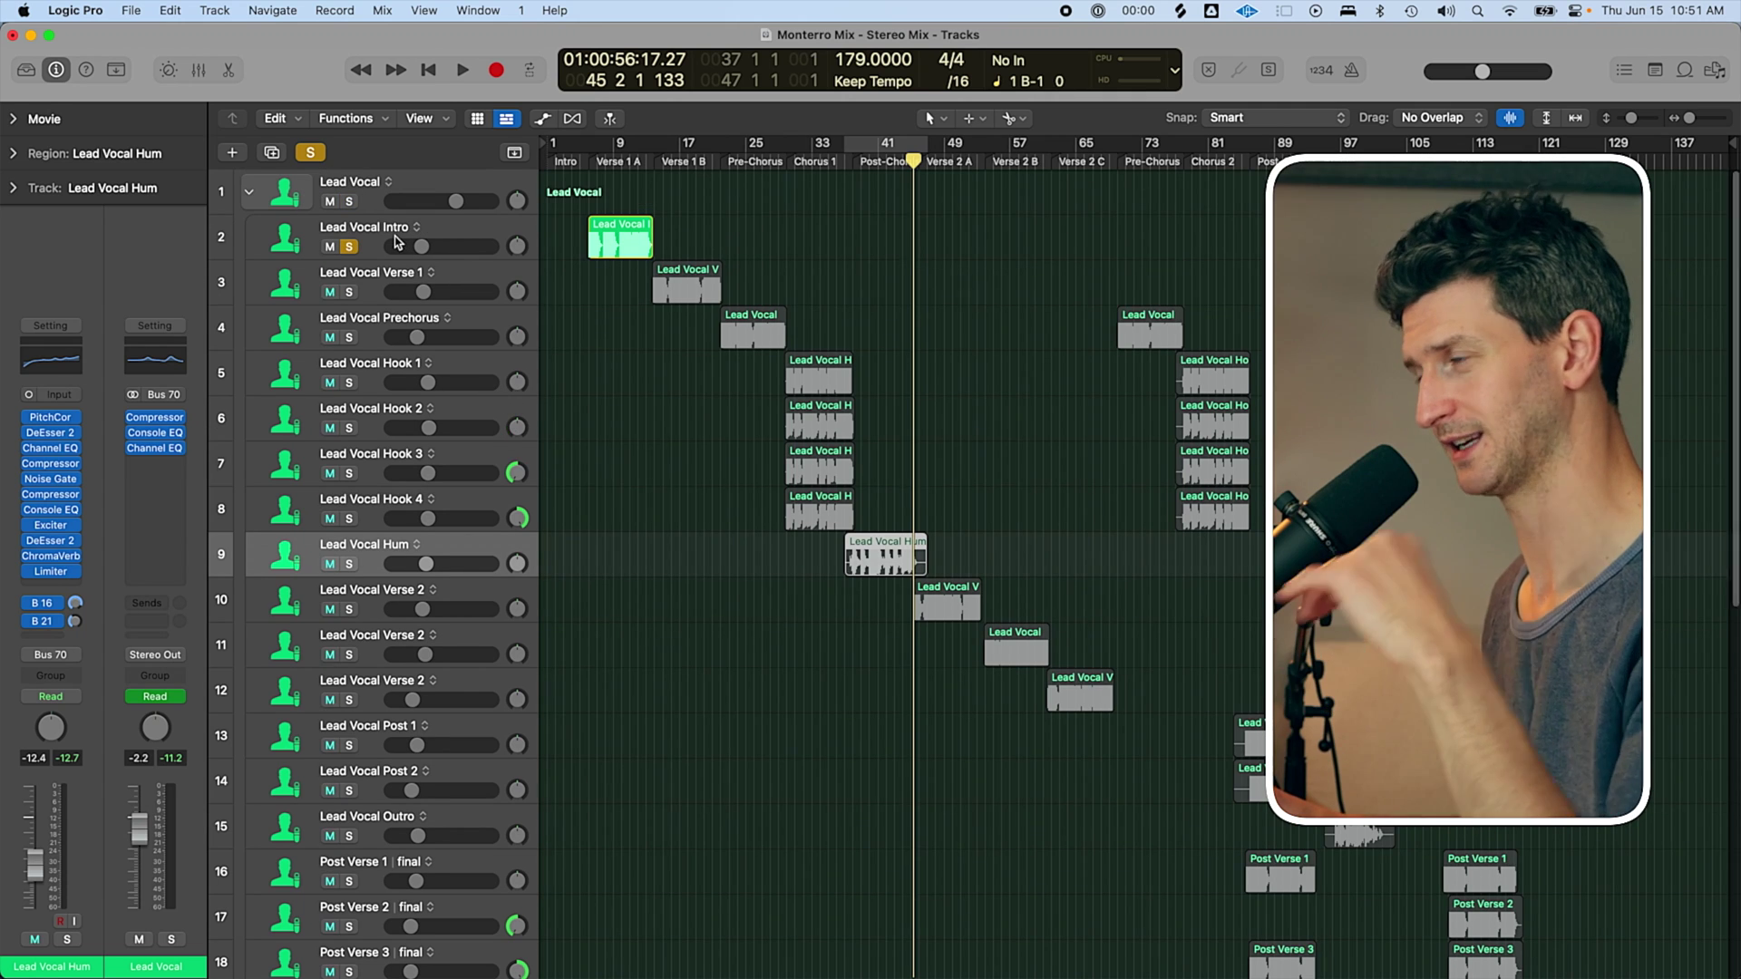
pyautogui.click(351, 247)
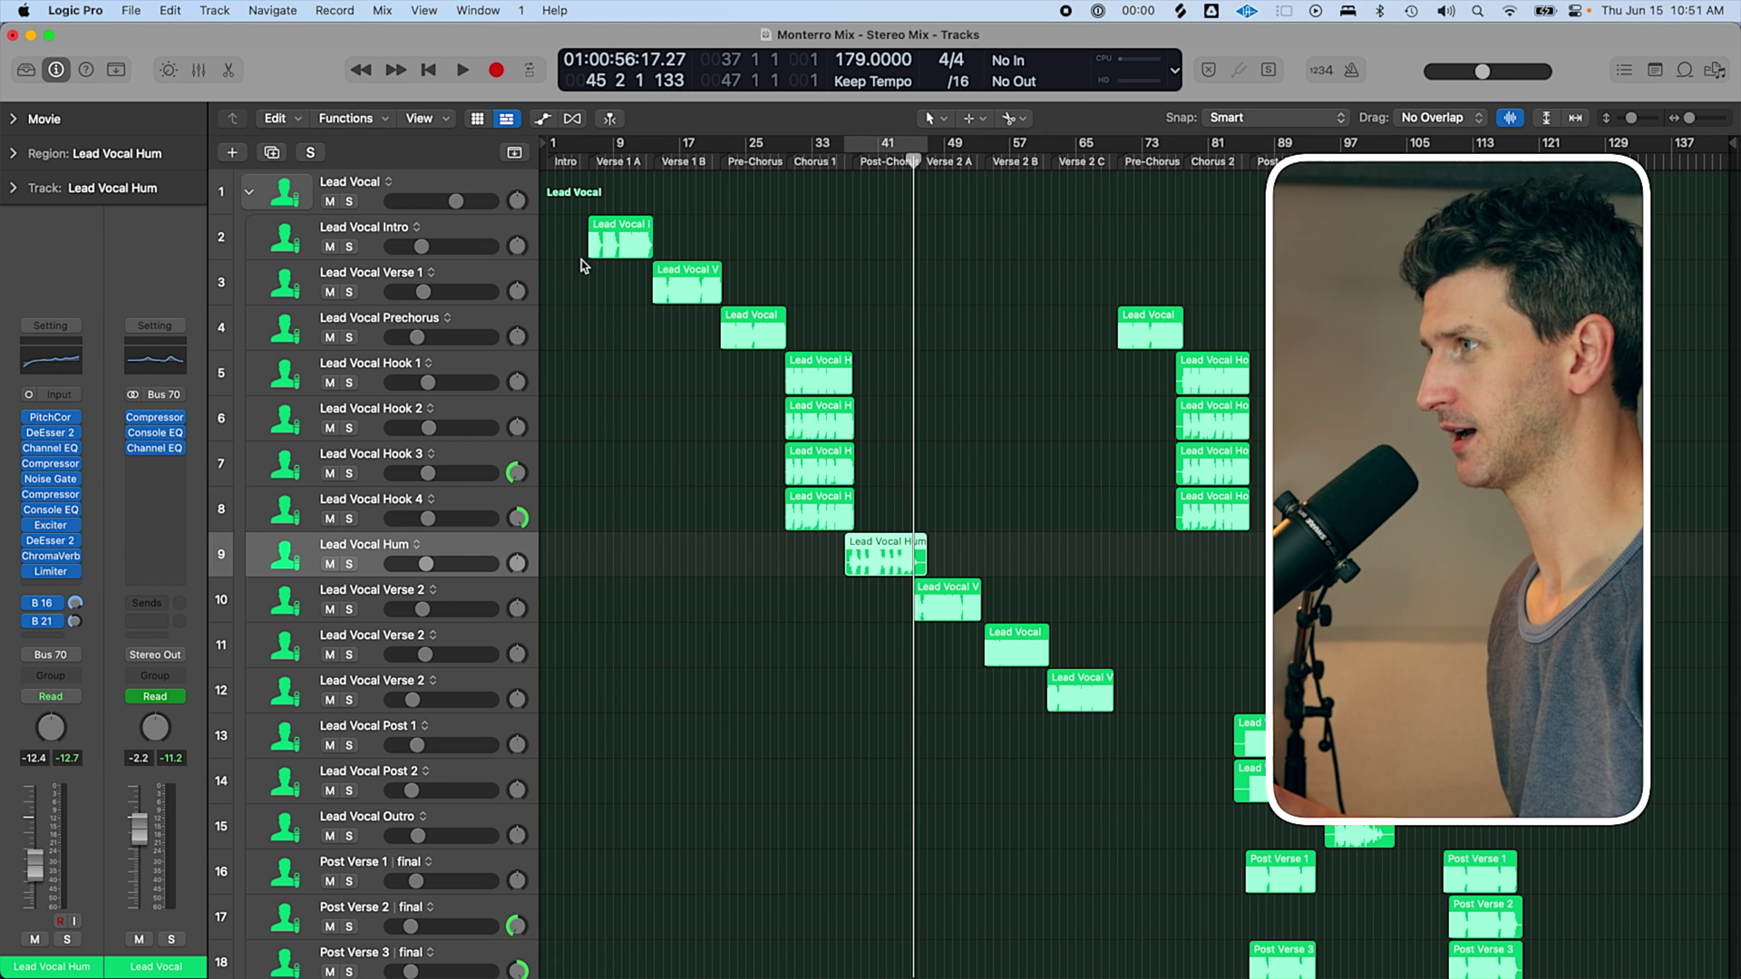
pyautogui.moveTo(547, 238); pyautogui.dragTo(1450, 870)
pyautogui.click(253, 190)
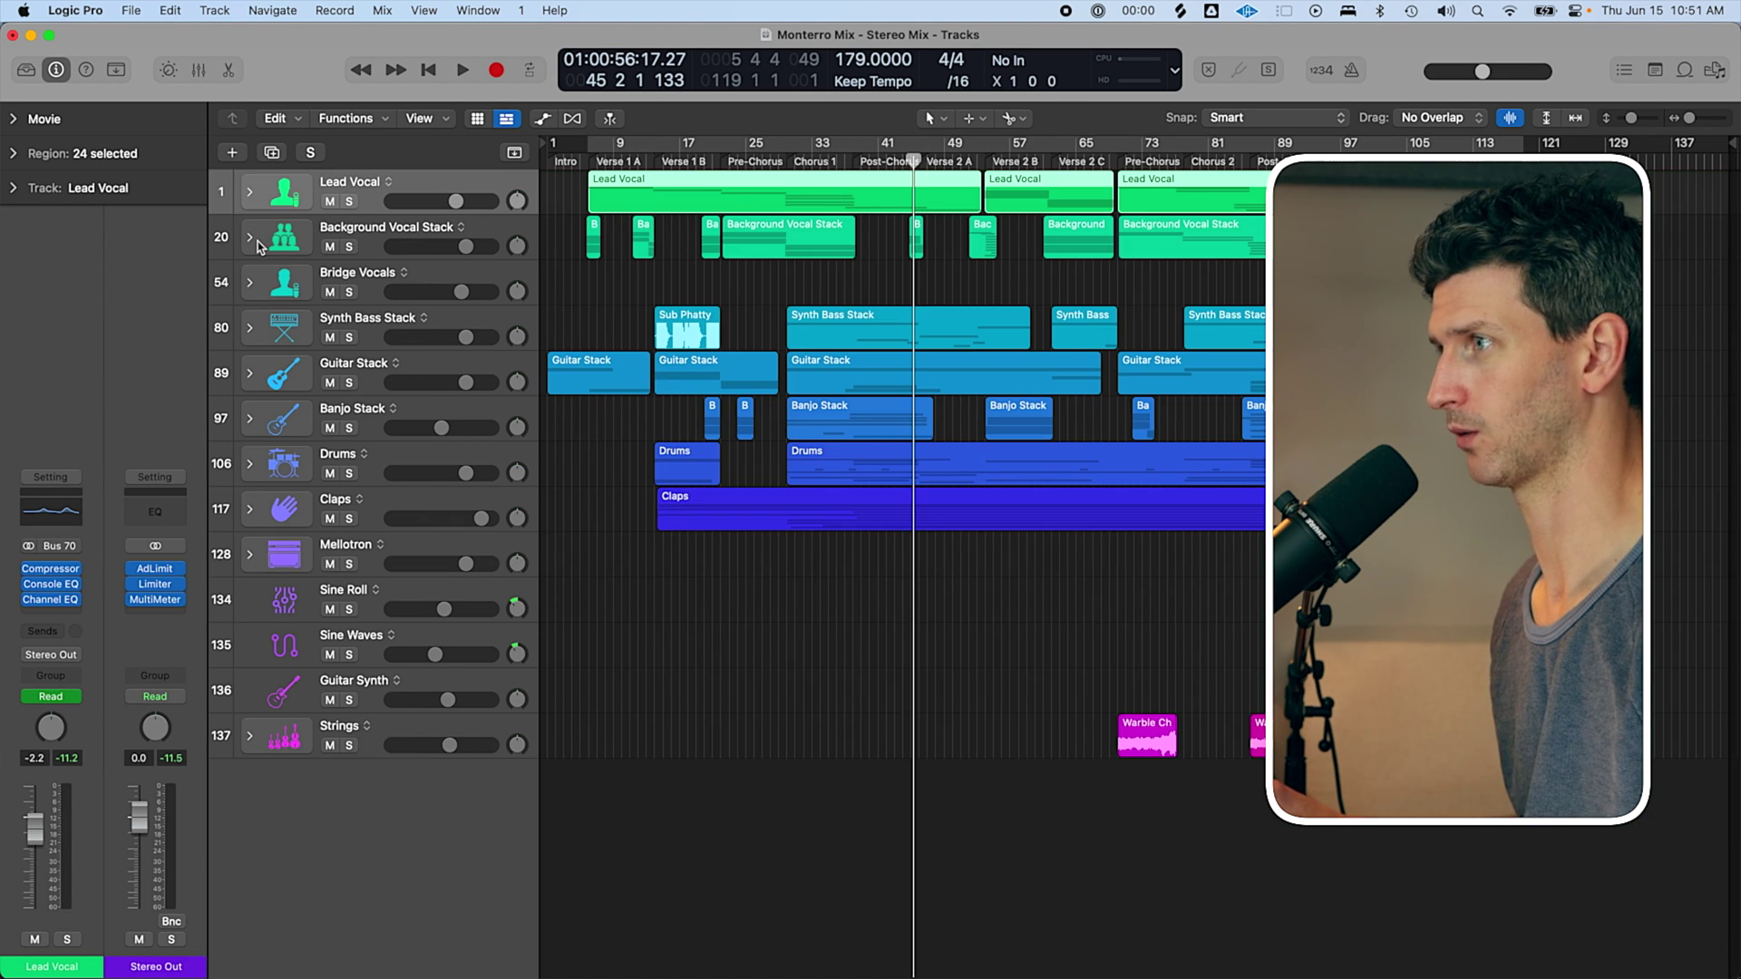
# Expand the Background Vocal Stack and look over its background, hum, FX and harmony vocal regions.
pyautogui.click(250, 237)
pyautogui.moveTo(568, 264); pyautogui.dragTo(1015, 830)
pyautogui.scroll(-10, 980, 602)
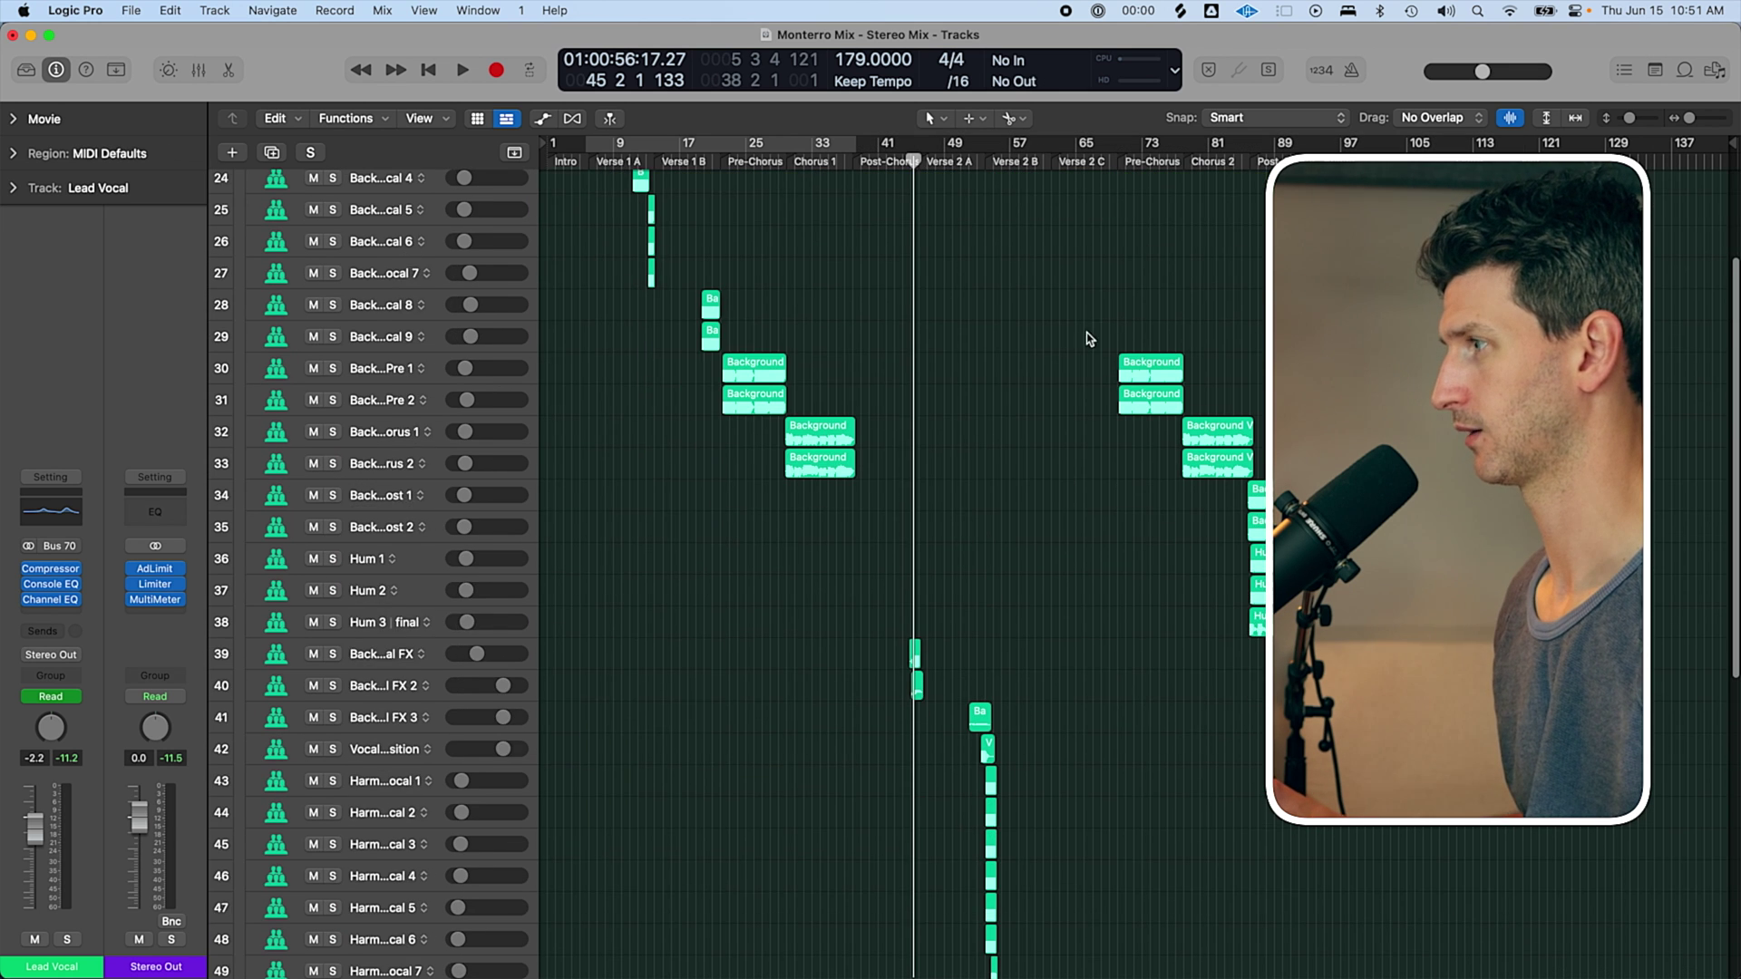
pyautogui.moveTo(903, 443); pyautogui.dragTo(1115, 807)
pyautogui.scroll(-3, 1025, 392)
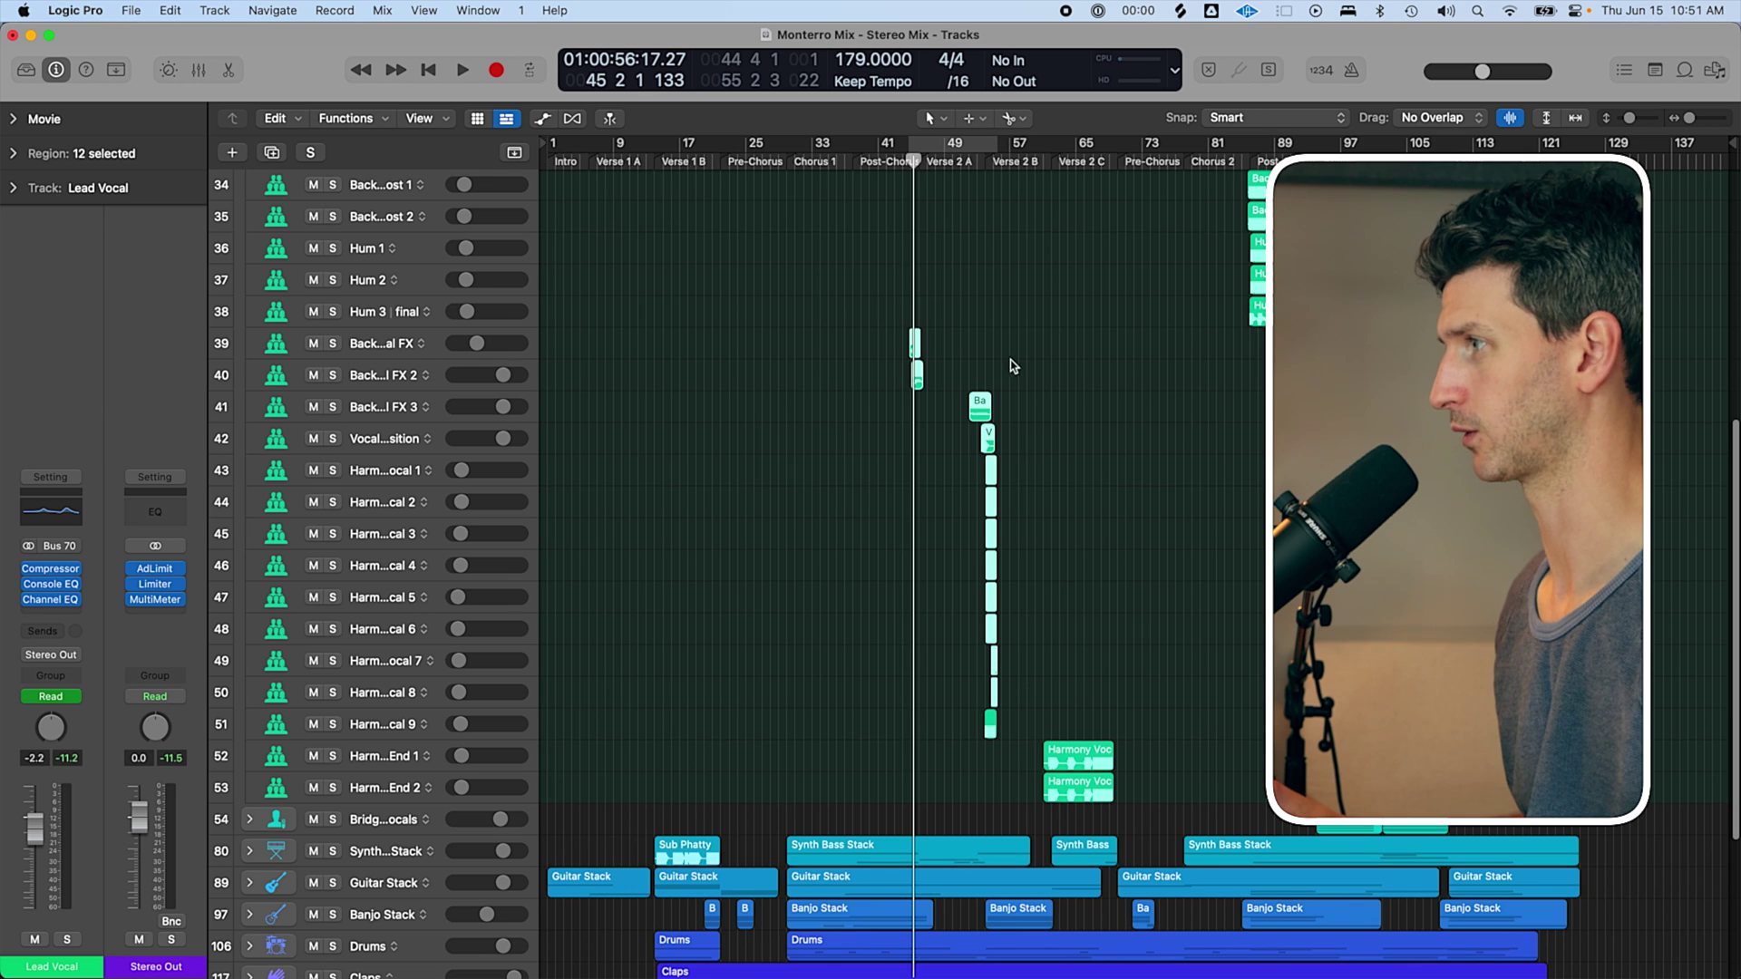
pyautogui.moveTo(762, 372); pyautogui.dragTo(1170, 798)
pyautogui.keyDown('ctrl'); pyautogui.keyDown('alt'); pyautogui.click(1032, 572); pyautogui.keyUp('alt'); pyautogui.keyUp('ctrl')
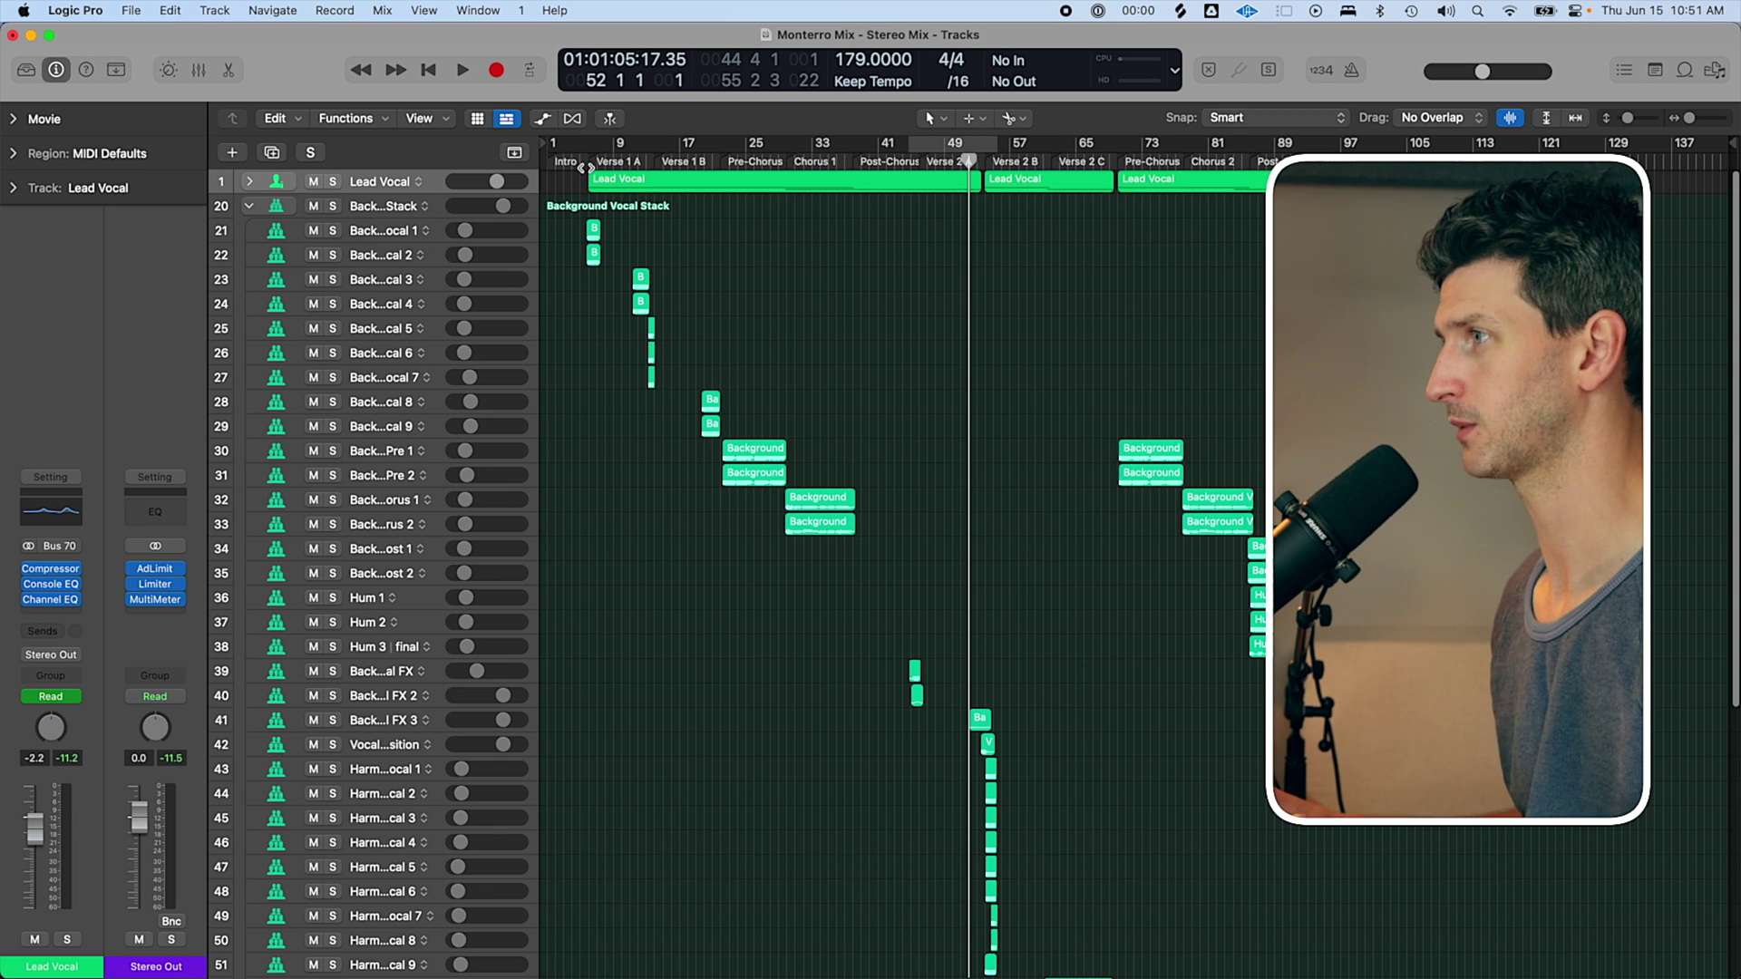
# Solo the Lead Vocal and Background Vocal stacks and audition them together from the start of Verse 1 A.
pyautogui.click(590, 173)
pyautogui.moveTo(333, 185); pyautogui.dragTo(333, 206)
pyautogui.keyDown('ctrl'); pyautogui.keyDown('alt'); pyautogui.click(626, 233); pyautogui.keyUp('alt'); pyautogui.keyUp('ctrl')
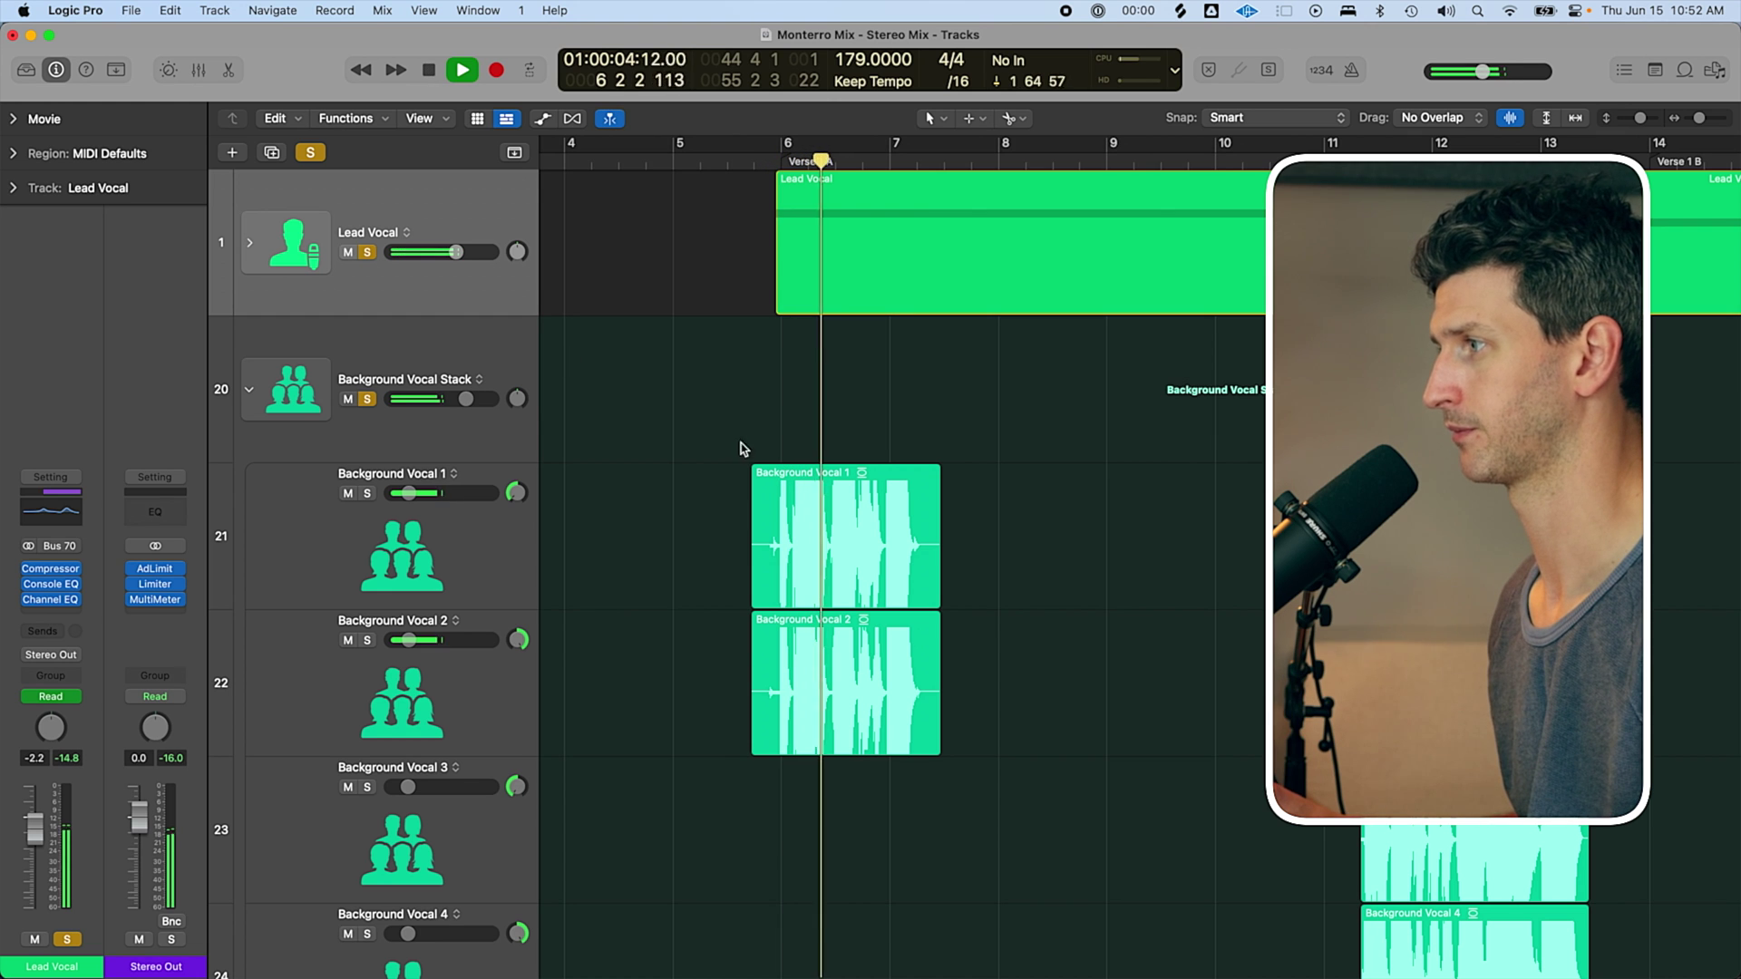
pyautogui.press('super+Left')
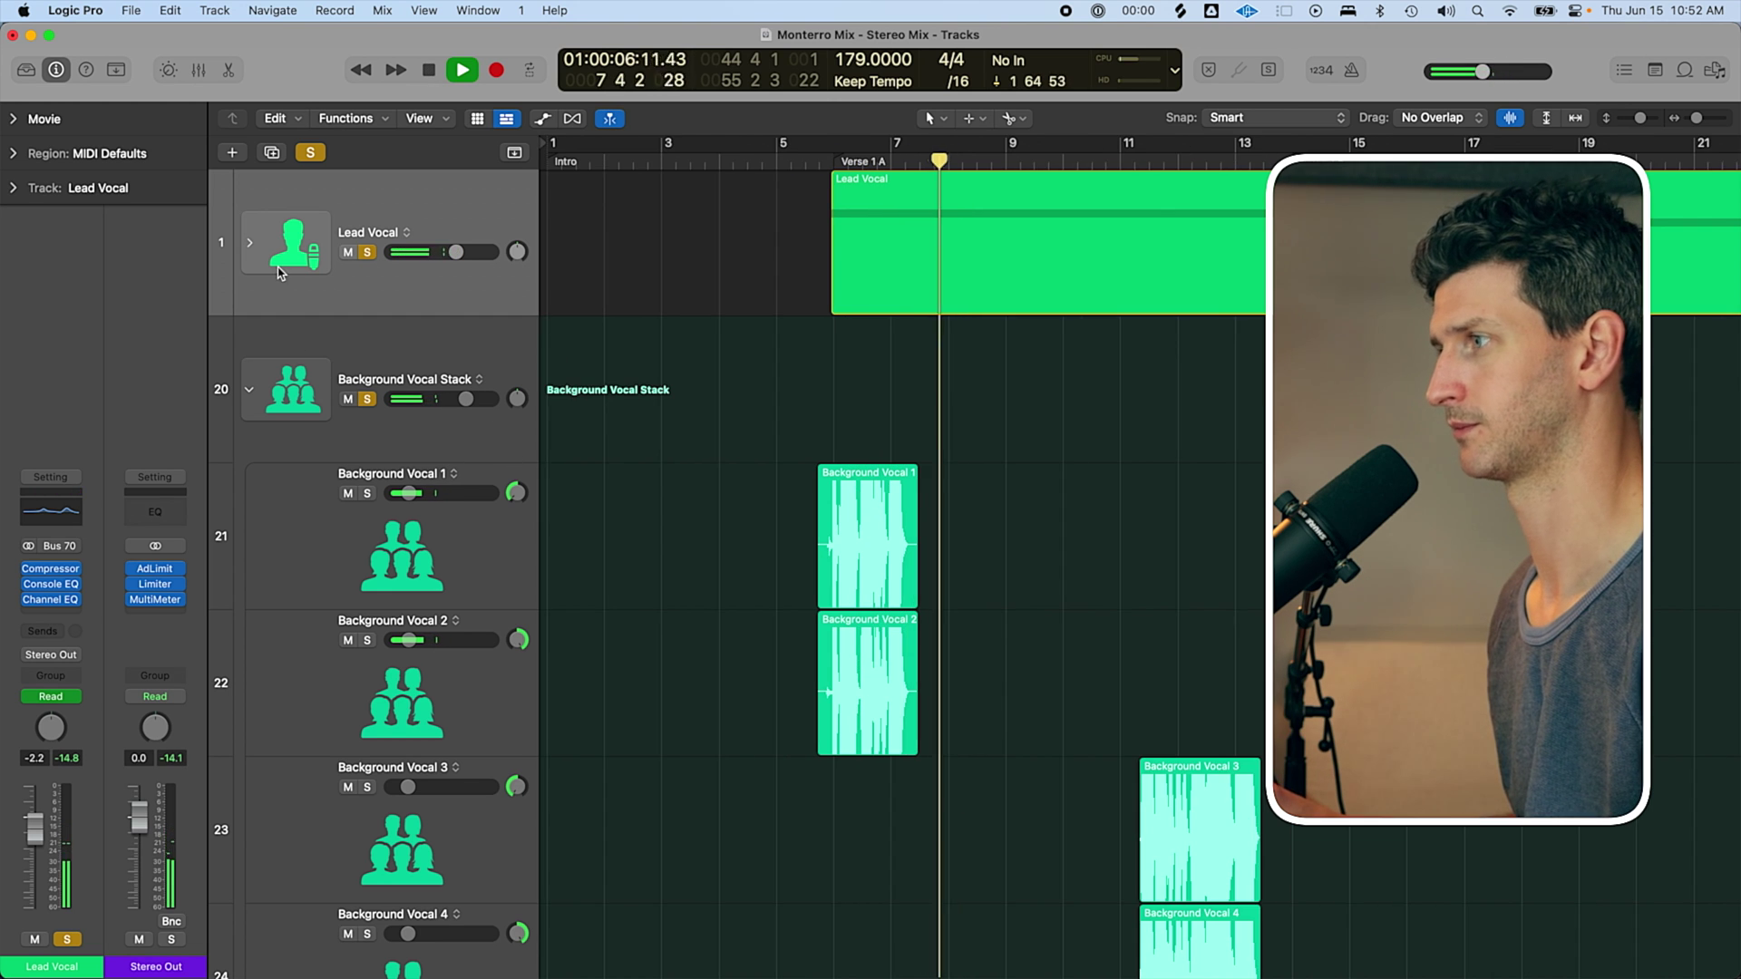
pyautogui.press('super+Up')
pyautogui.press('super+Up')
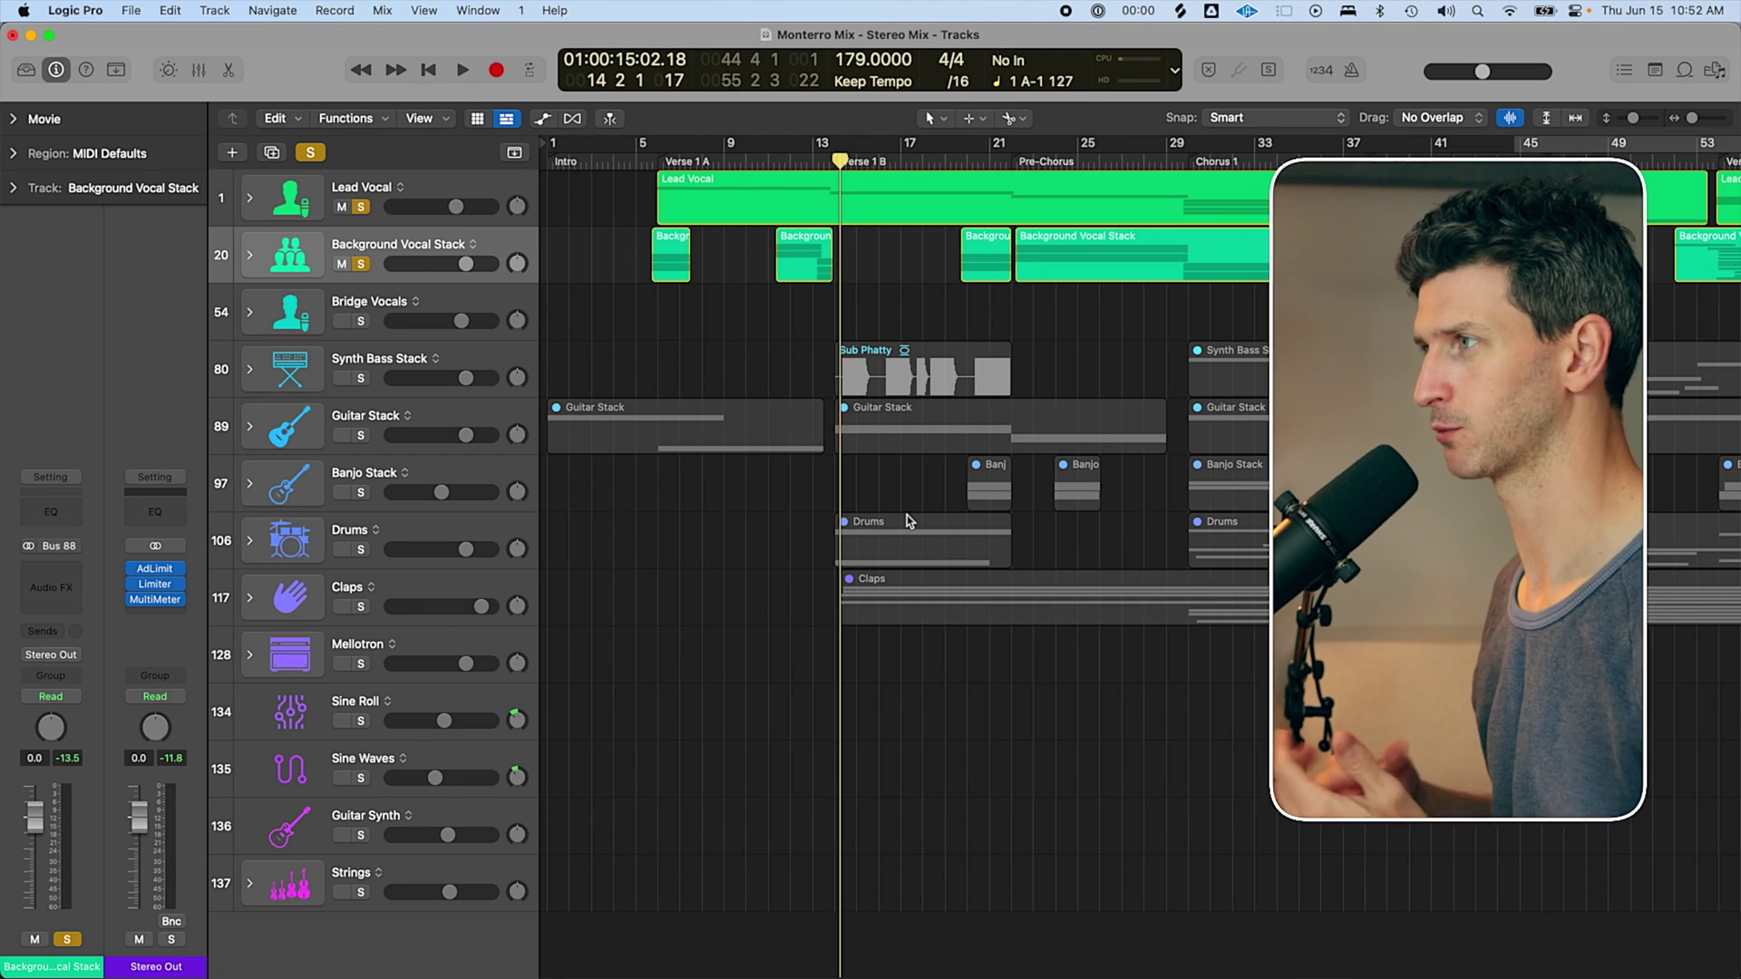
# Switch the solo from the Lead Vocal and Background Vocal stacks over to the Synth Bass Stack.
pyautogui.press('super+Left')
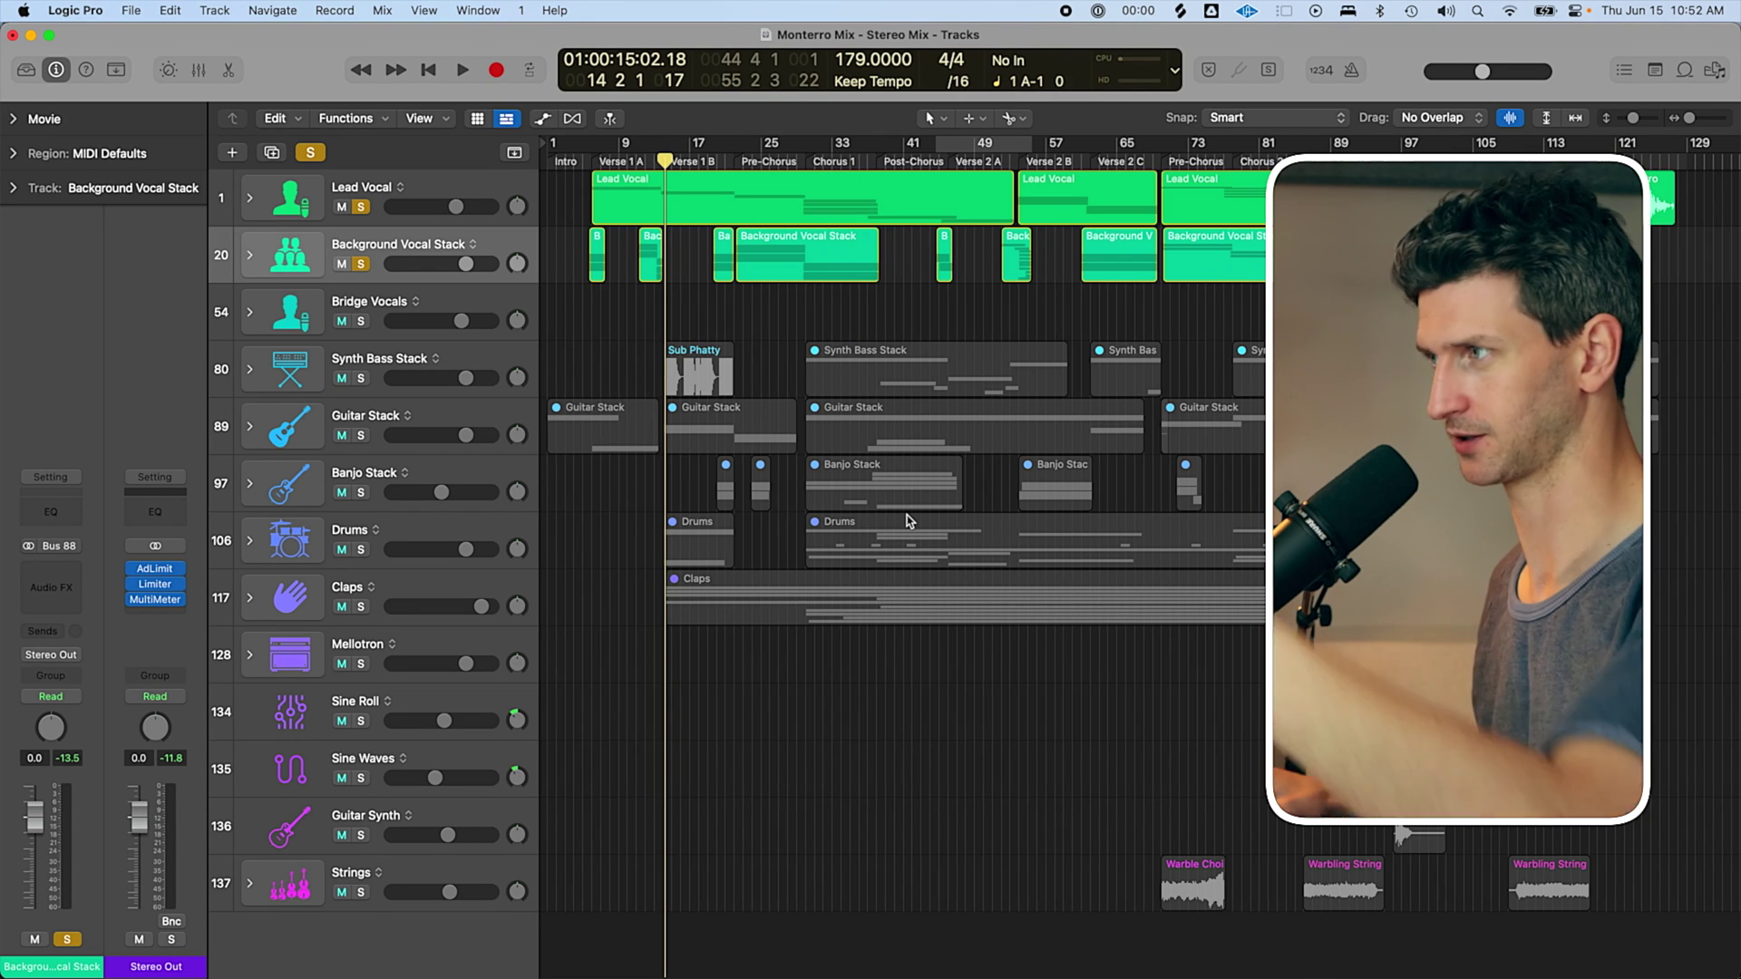
pyautogui.press('super+Up')
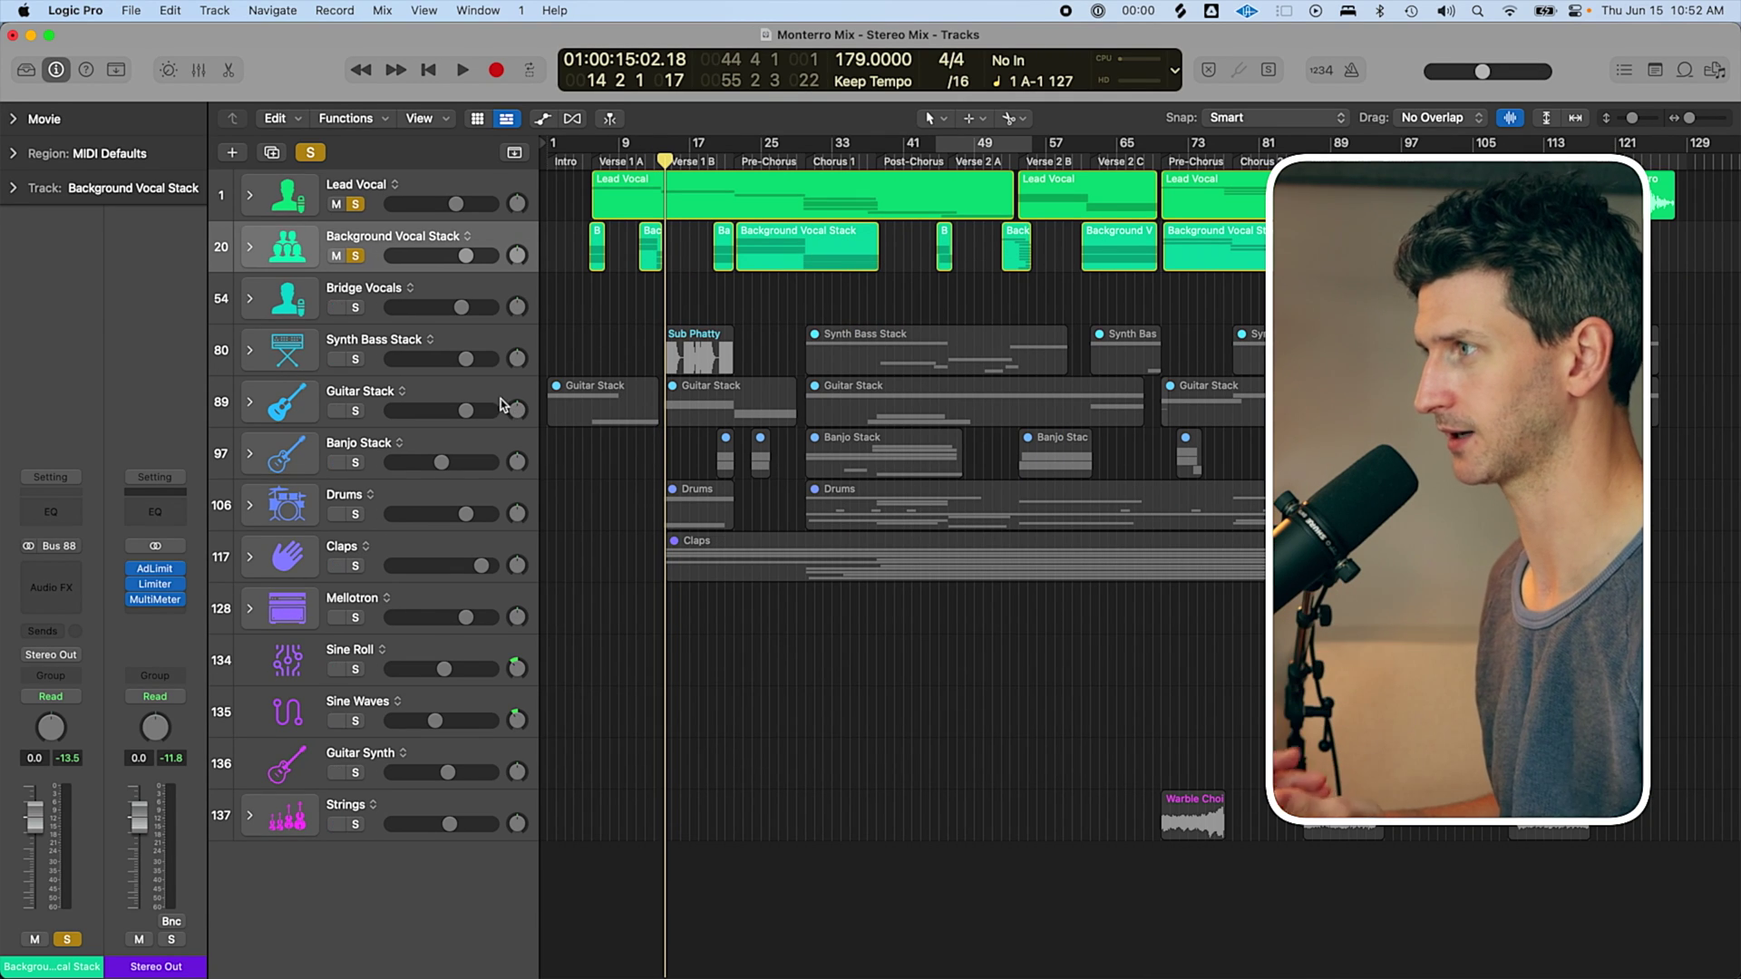
pyautogui.click(355, 360)
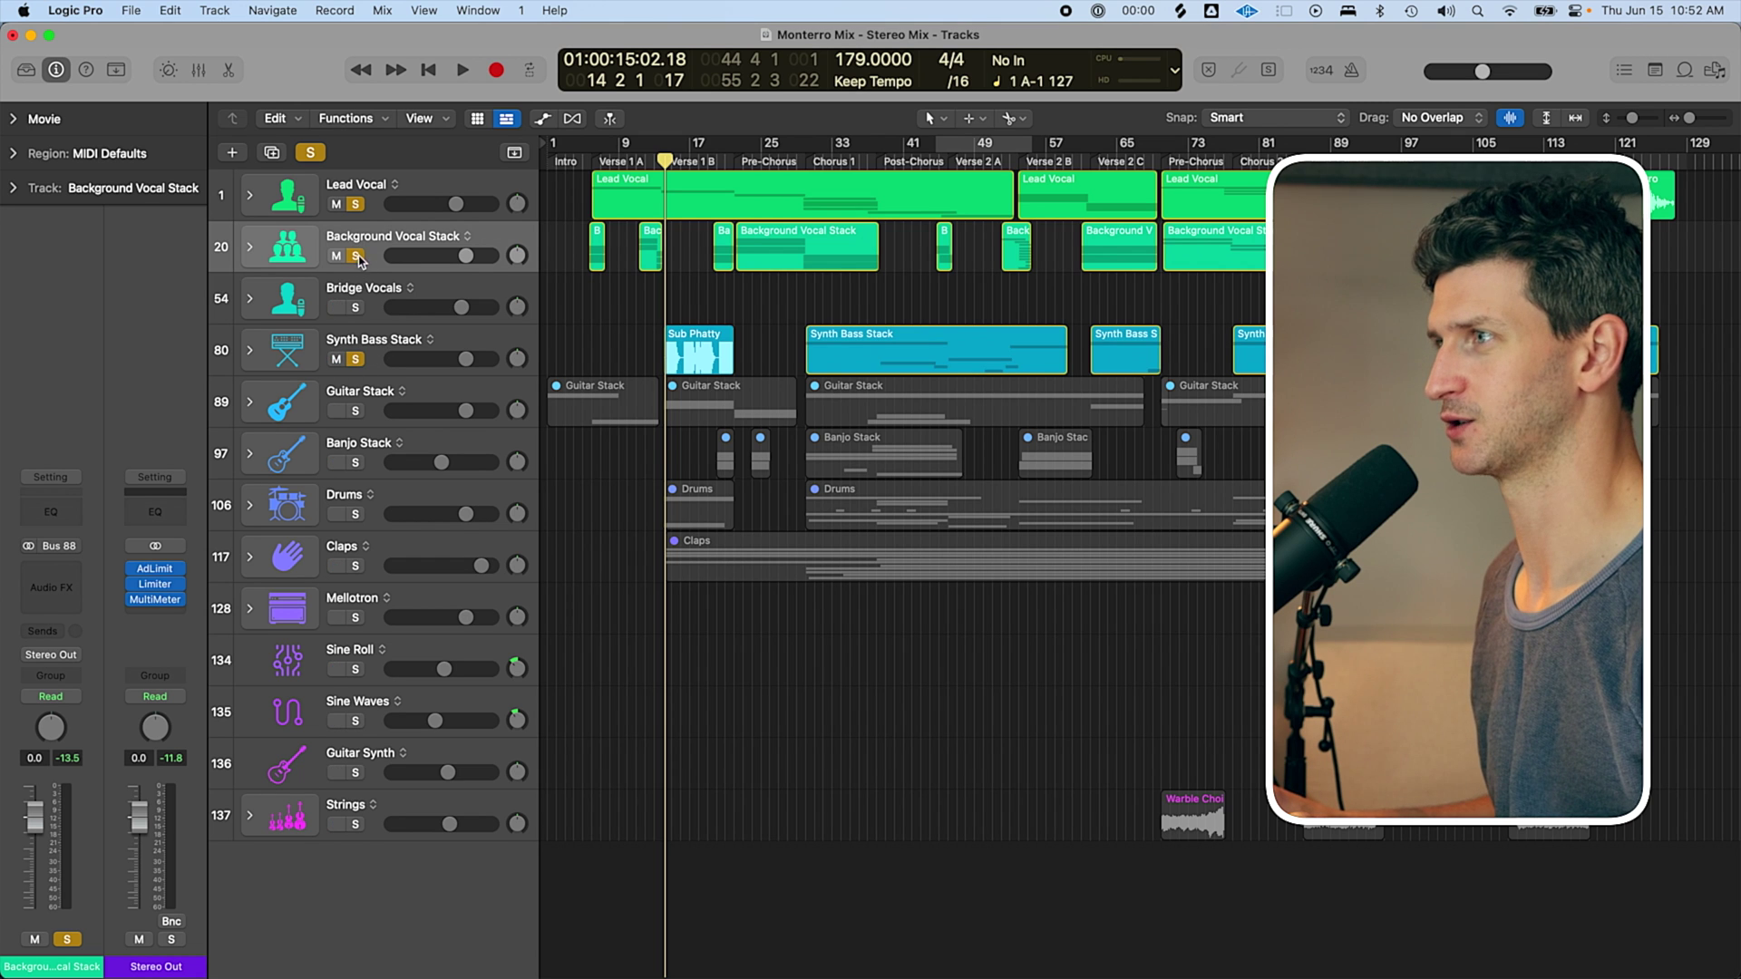
pyautogui.click(357, 257)
pyautogui.click(355, 207)
pyautogui.click(405, 349)
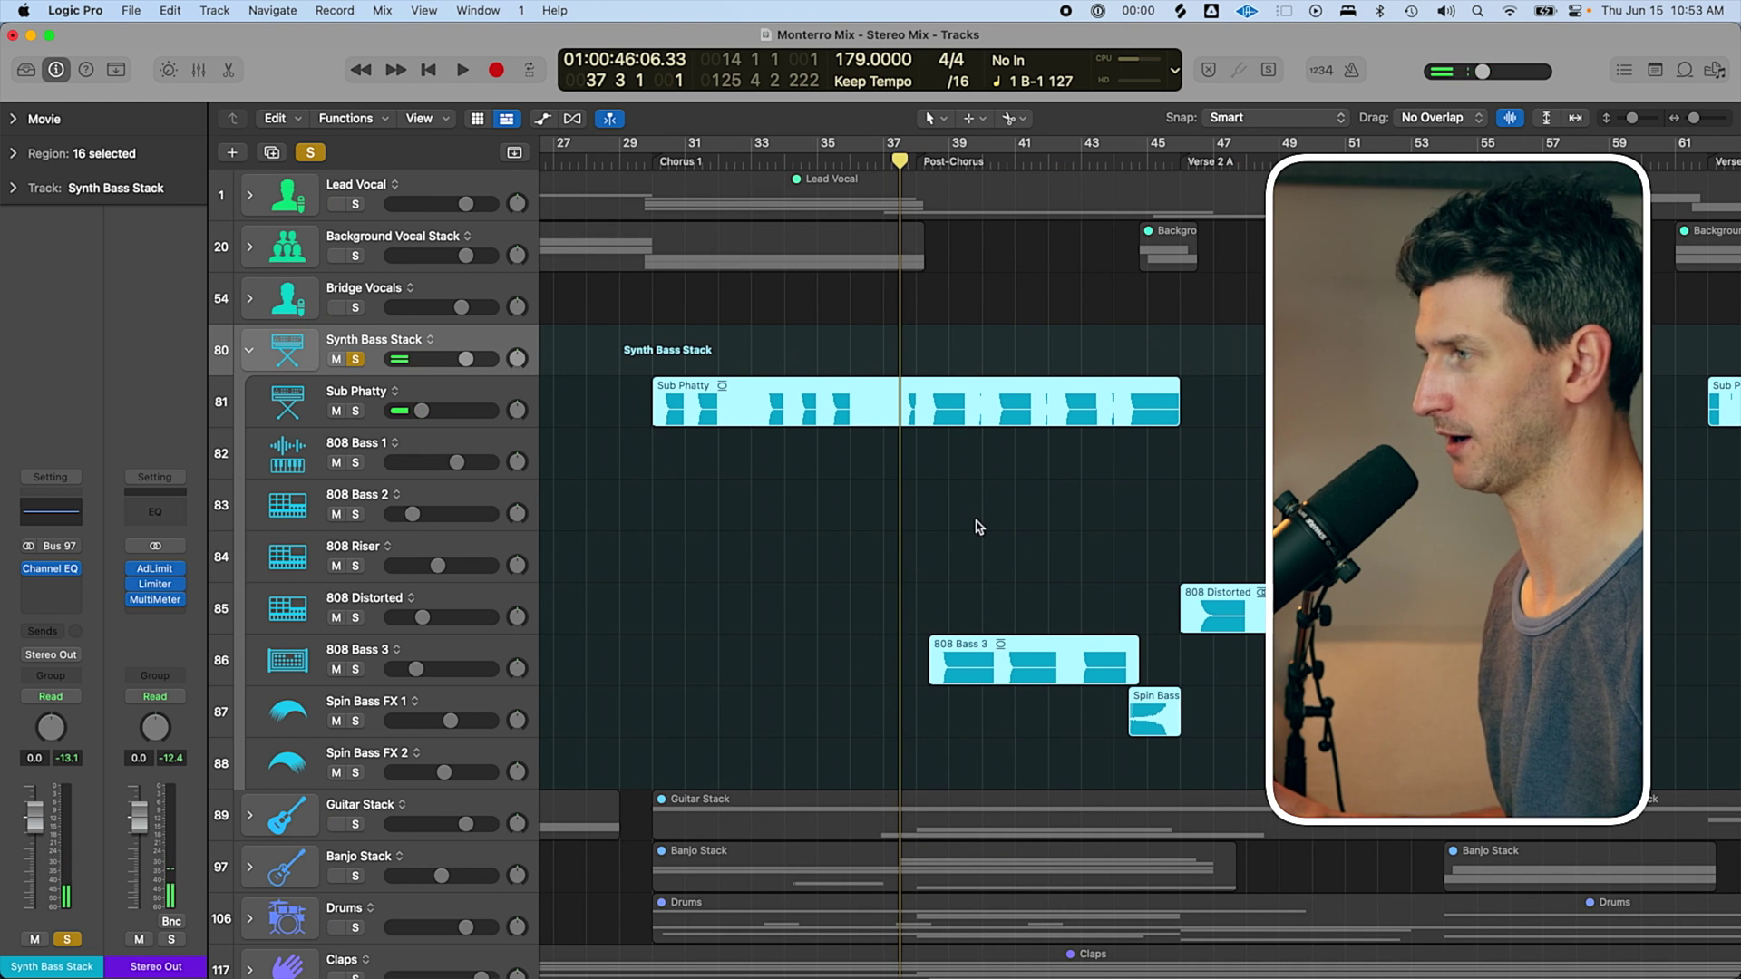
# Audition the soloed Synth Bass Stack through the Post-Chorus, and collapse the stack.
pyautogui.press('space')
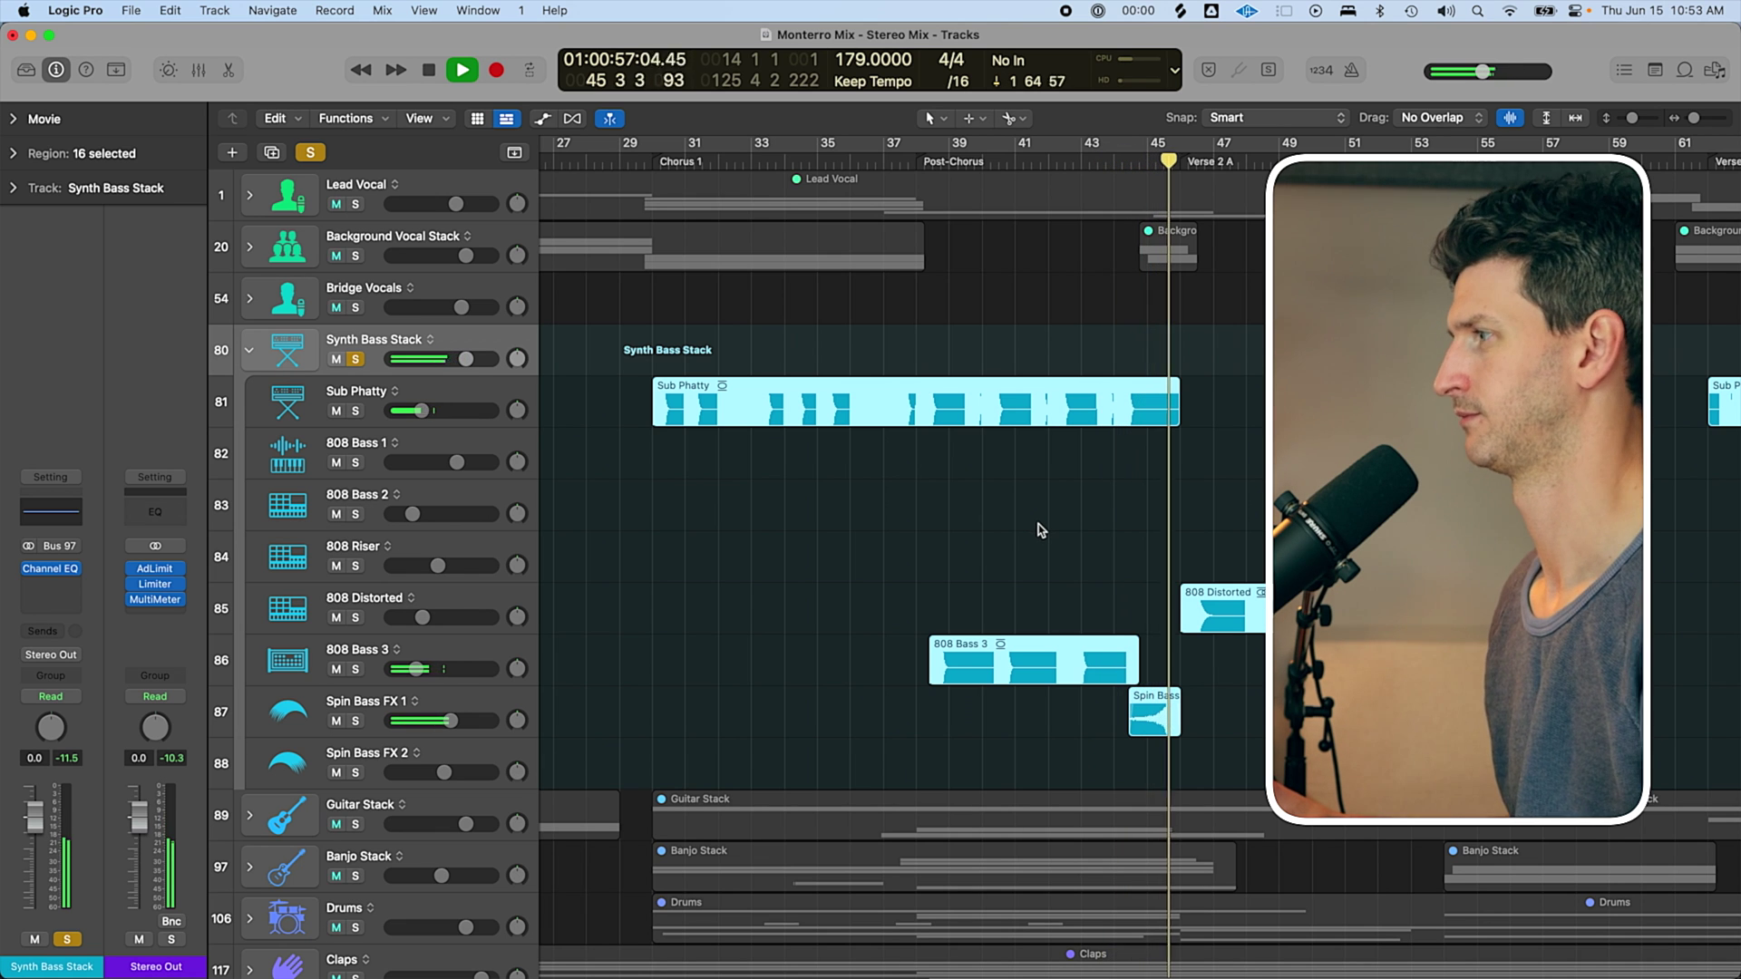
pyautogui.press('space')
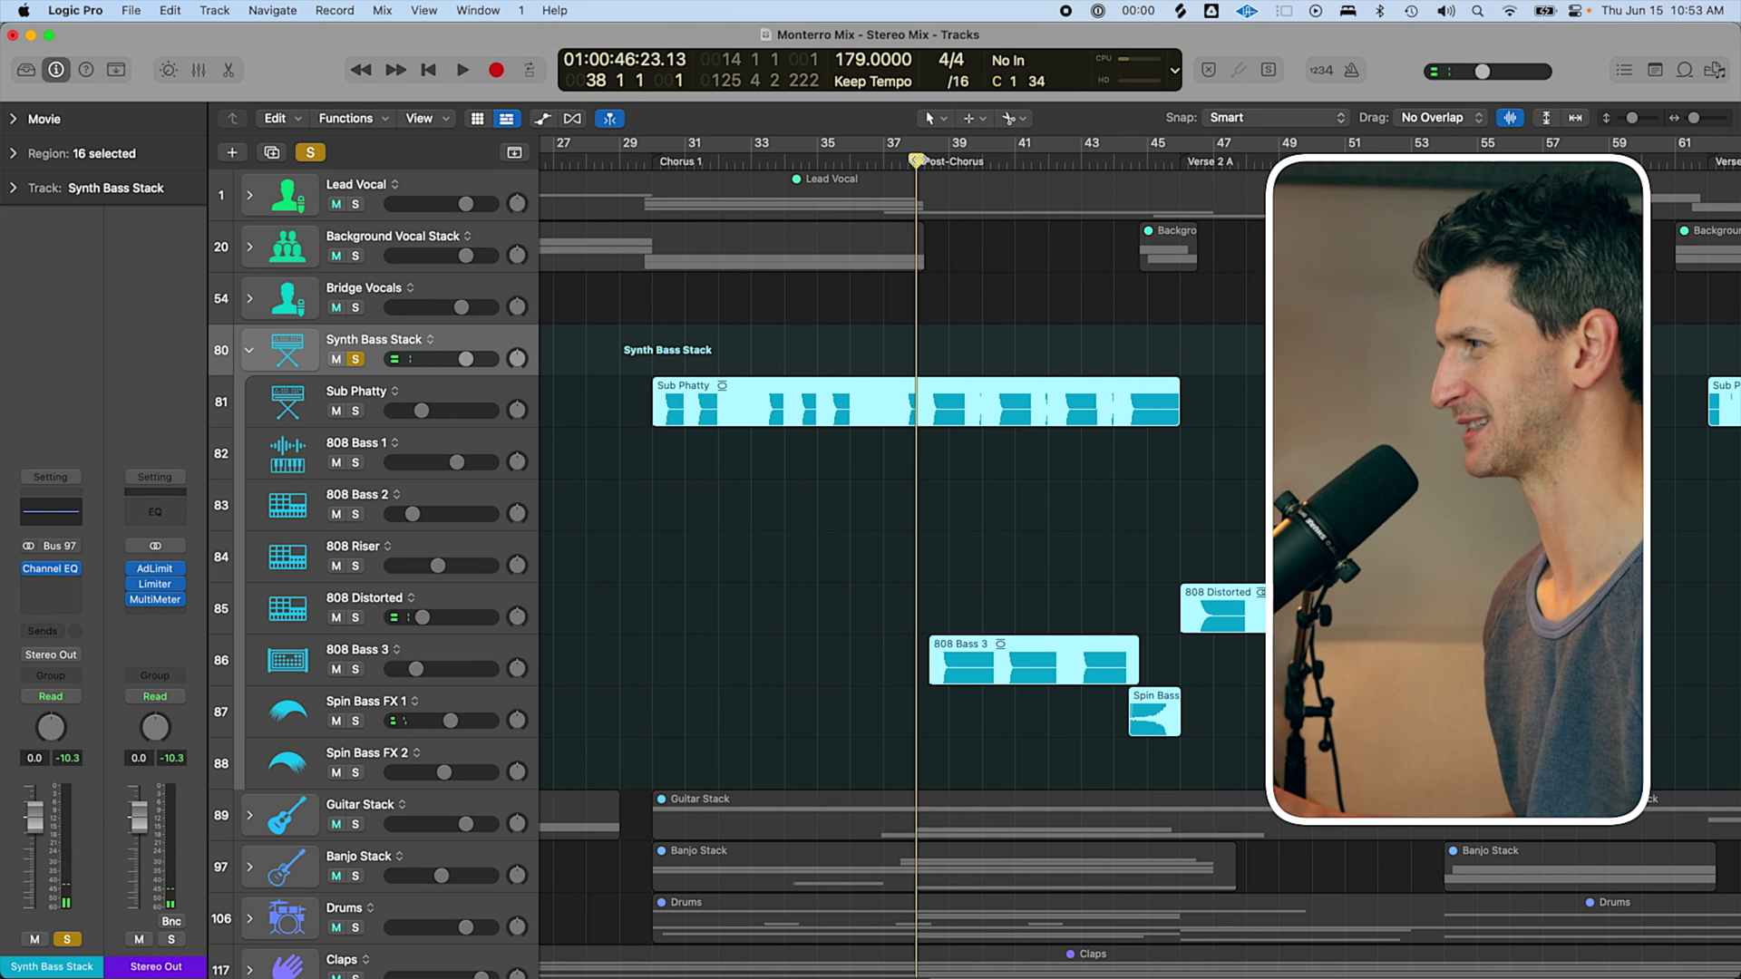
pyautogui.press('super+Up')
pyautogui.hscroll(-3, 879, 362)
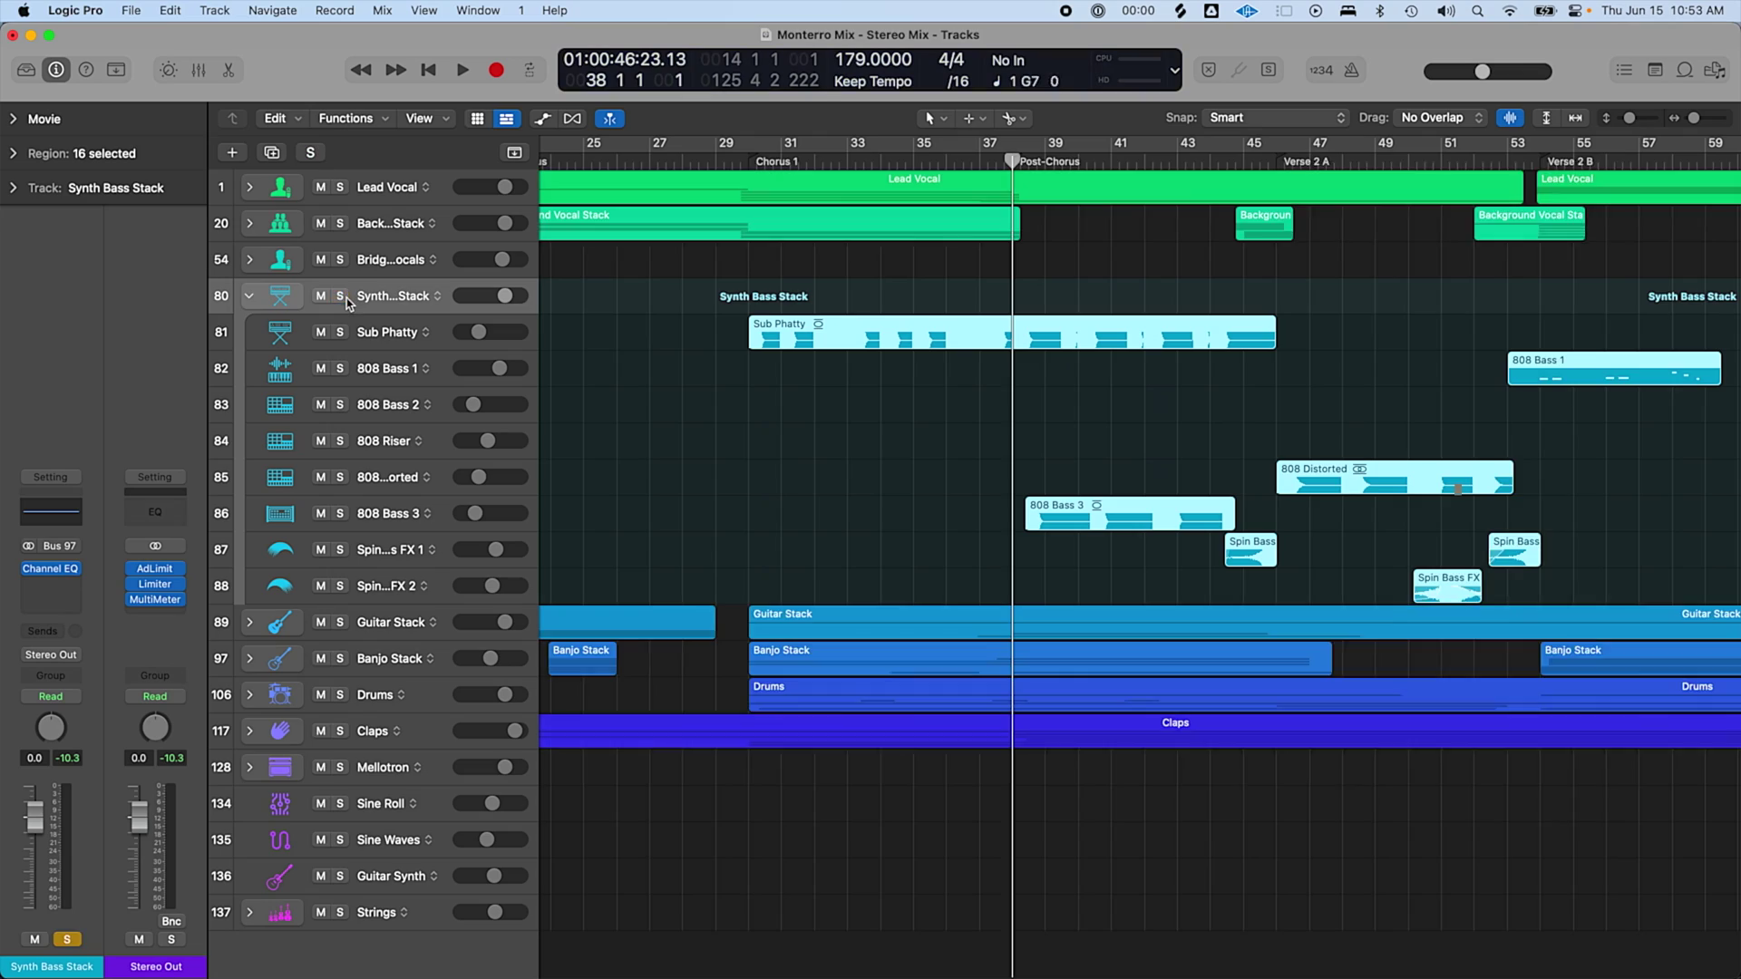
pyautogui.click(250, 297)
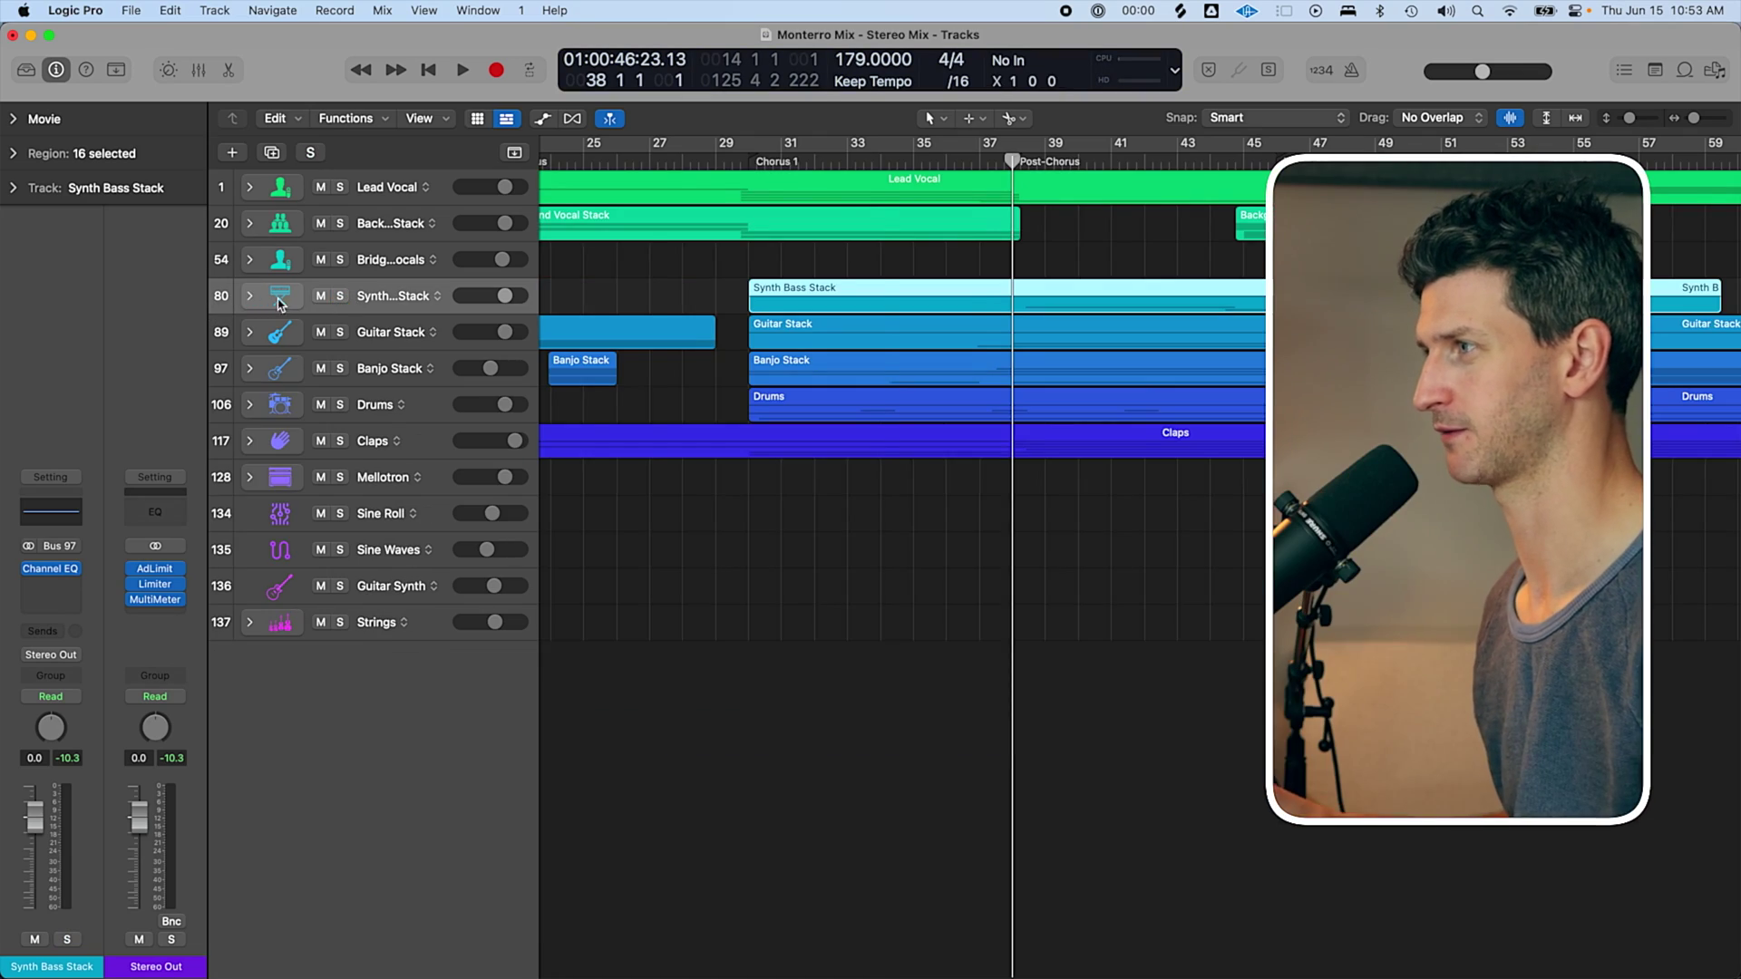
# Solo the expanded Drums stack and move the playhead to the start of Chorus 1.
pyautogui.press('super+Left')
pyautogui.hscroll(-10, 816, 240)
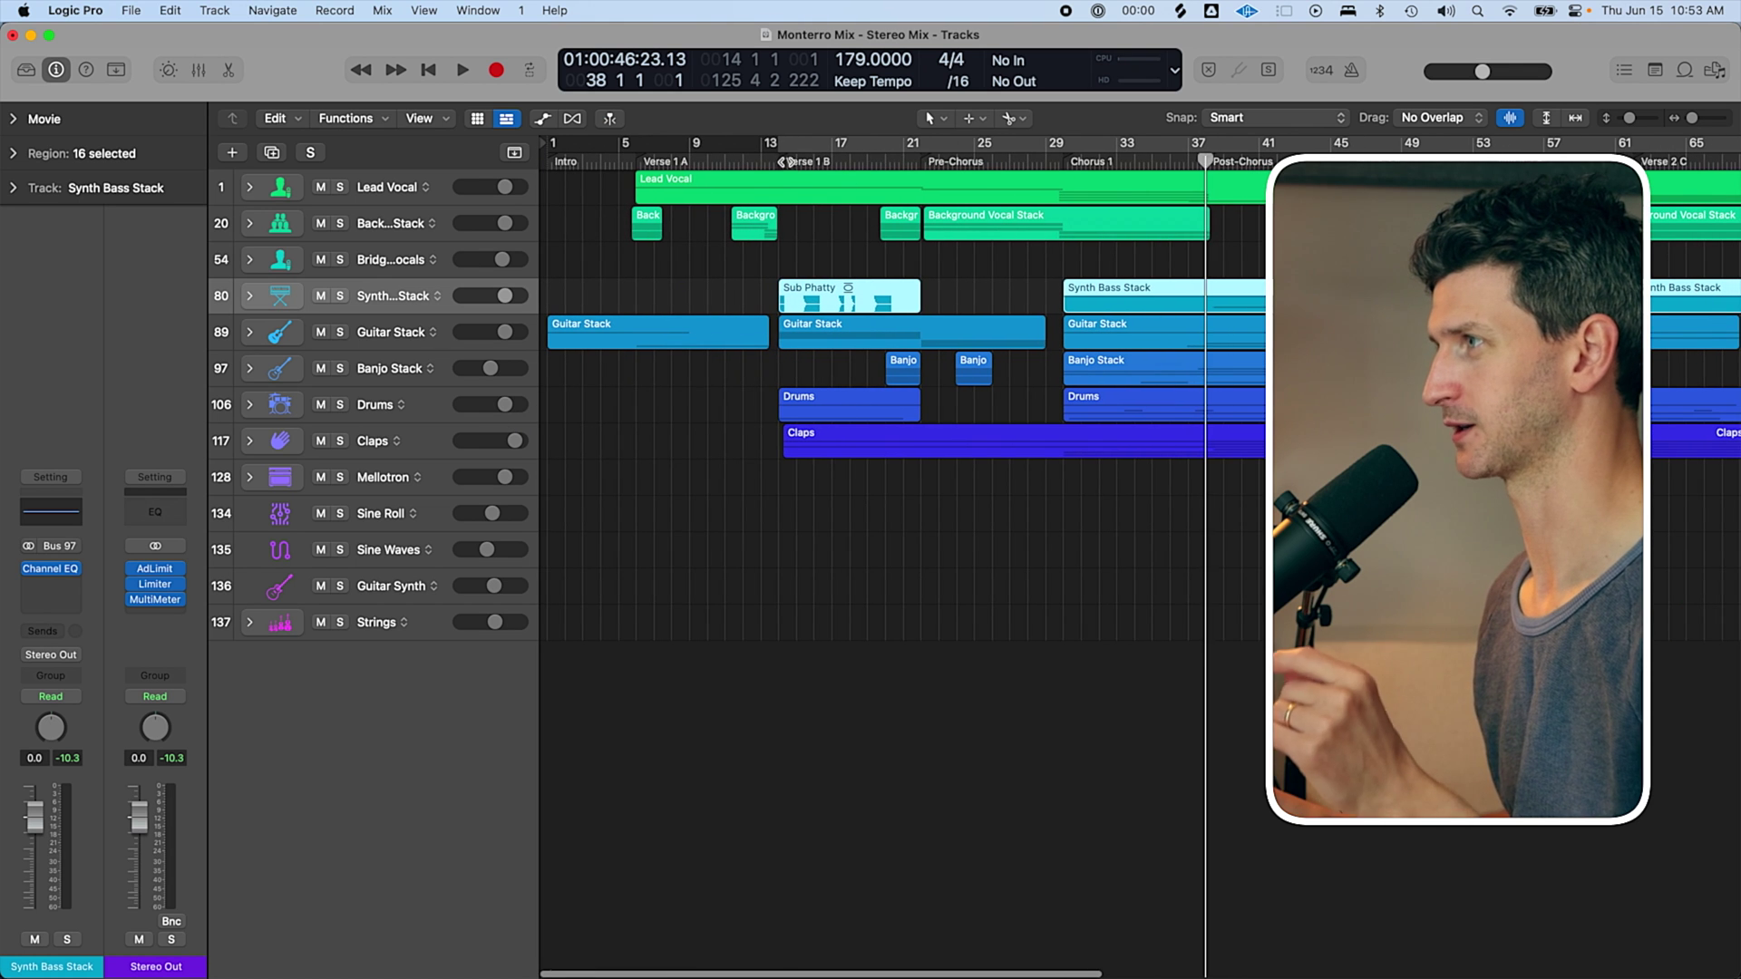
pyautogui.click(339, 407)
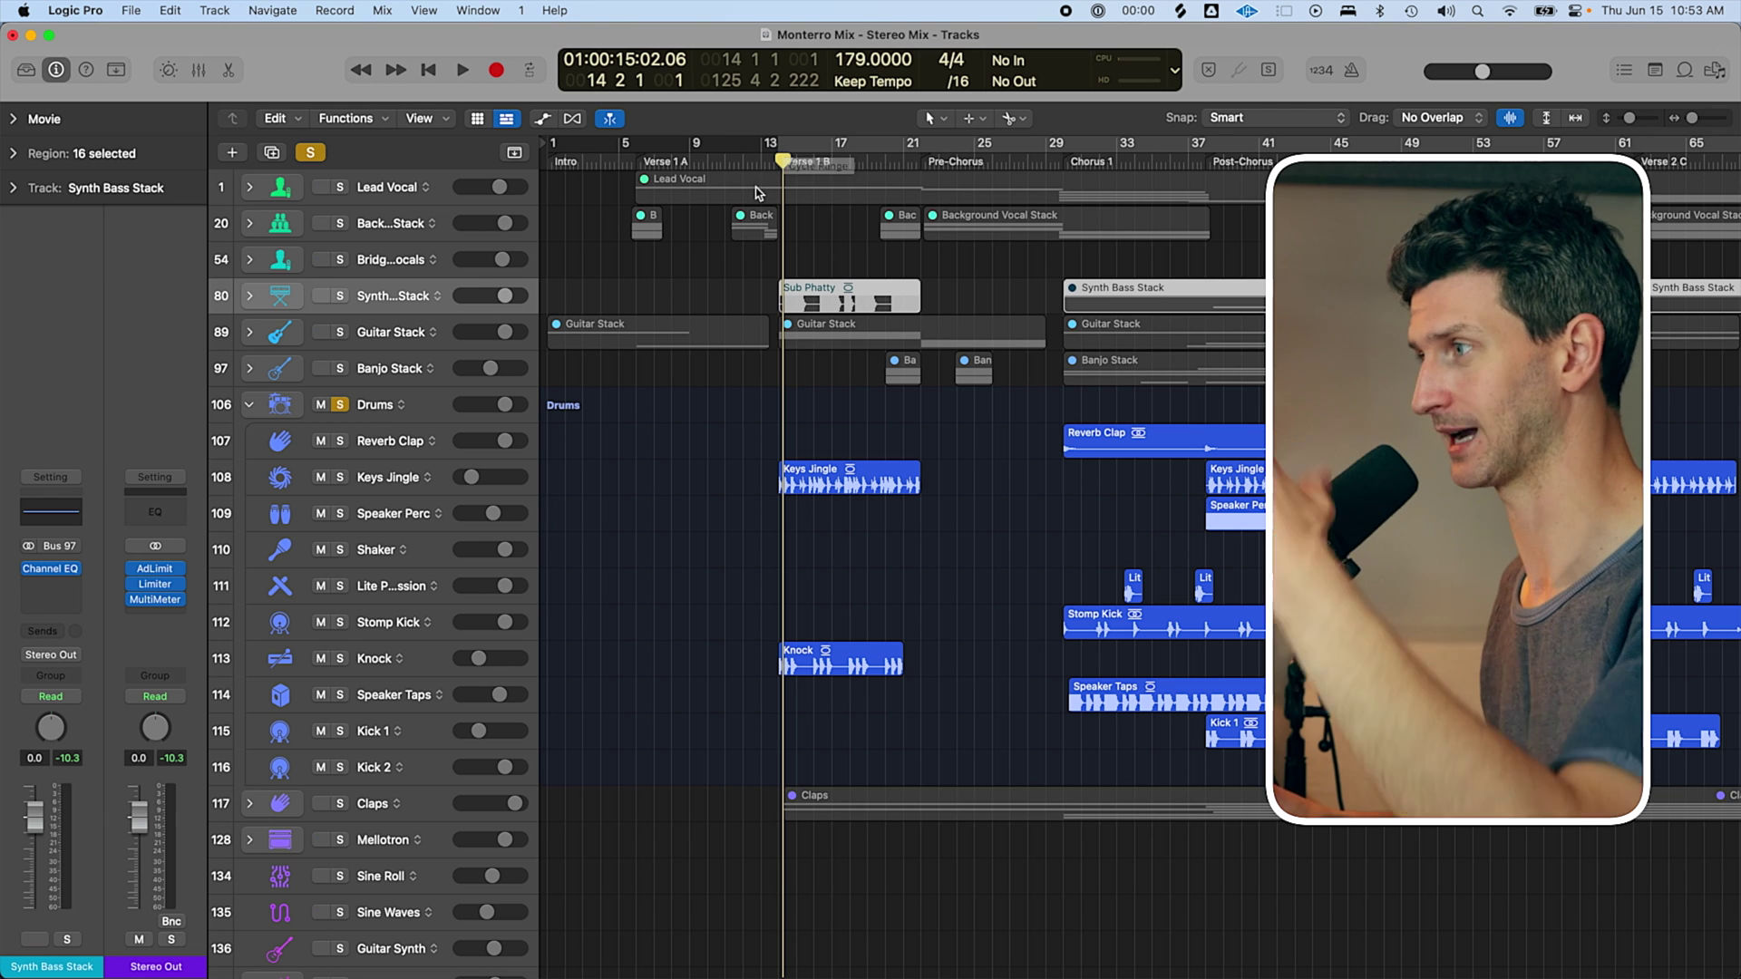
pyautogui.hscroll(5, 1061, 534)
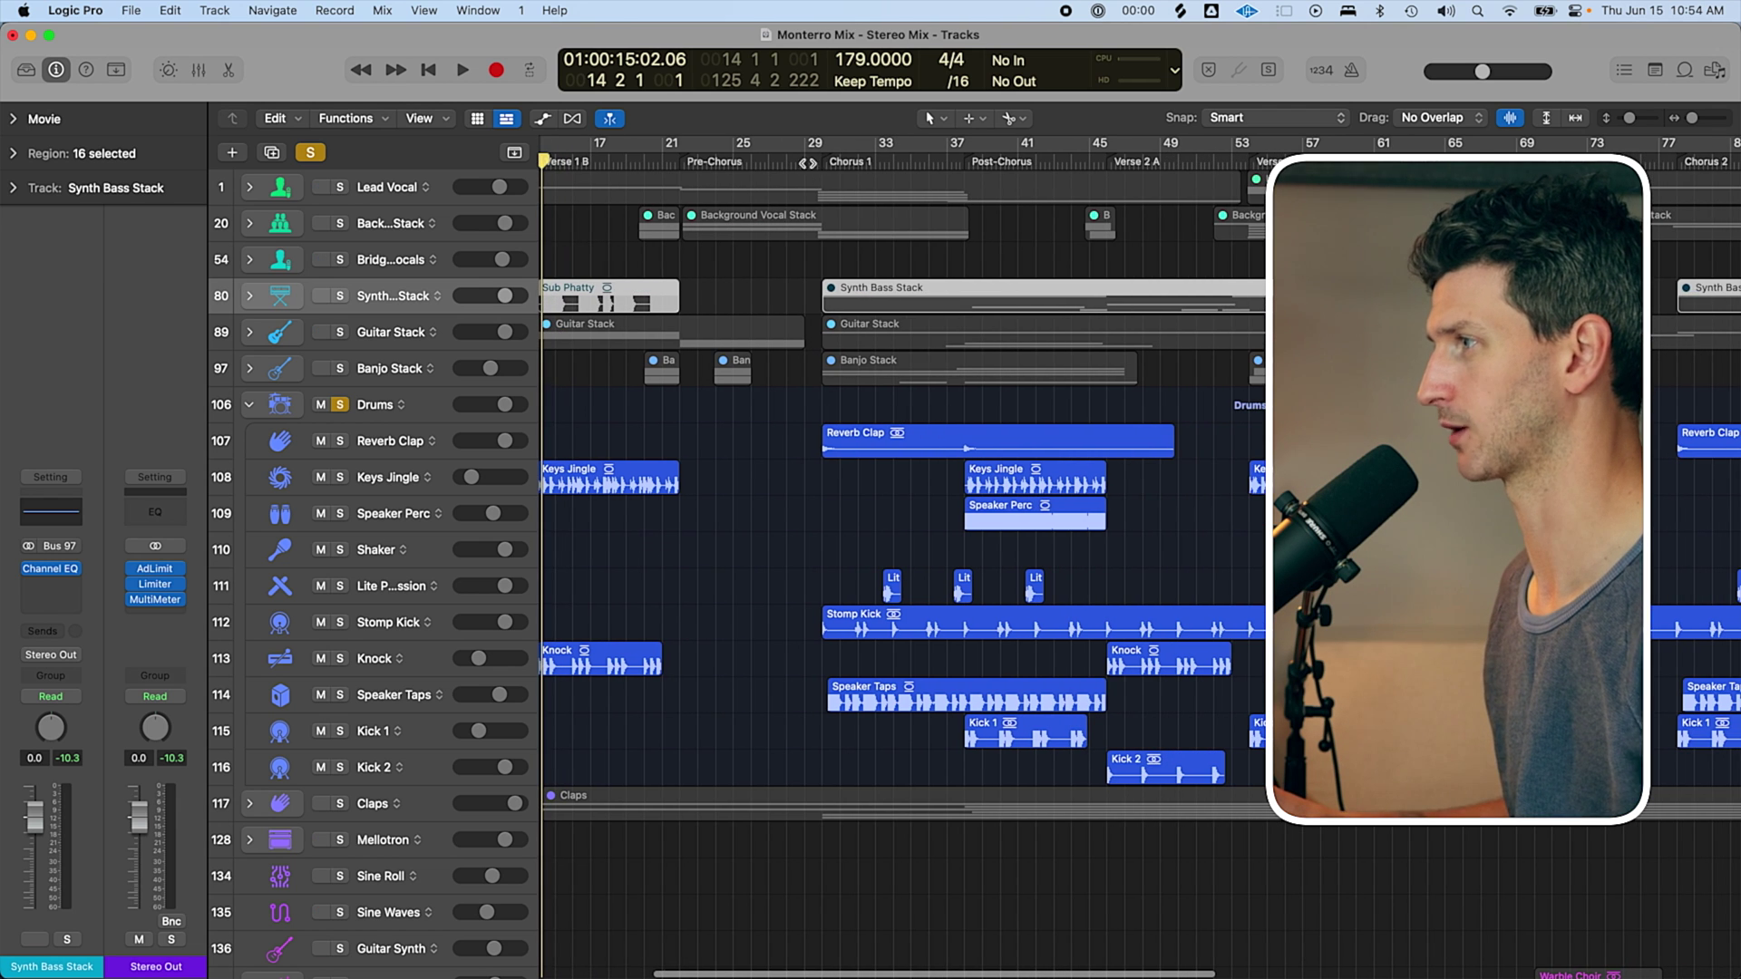
pyautogui.click(834, 176)
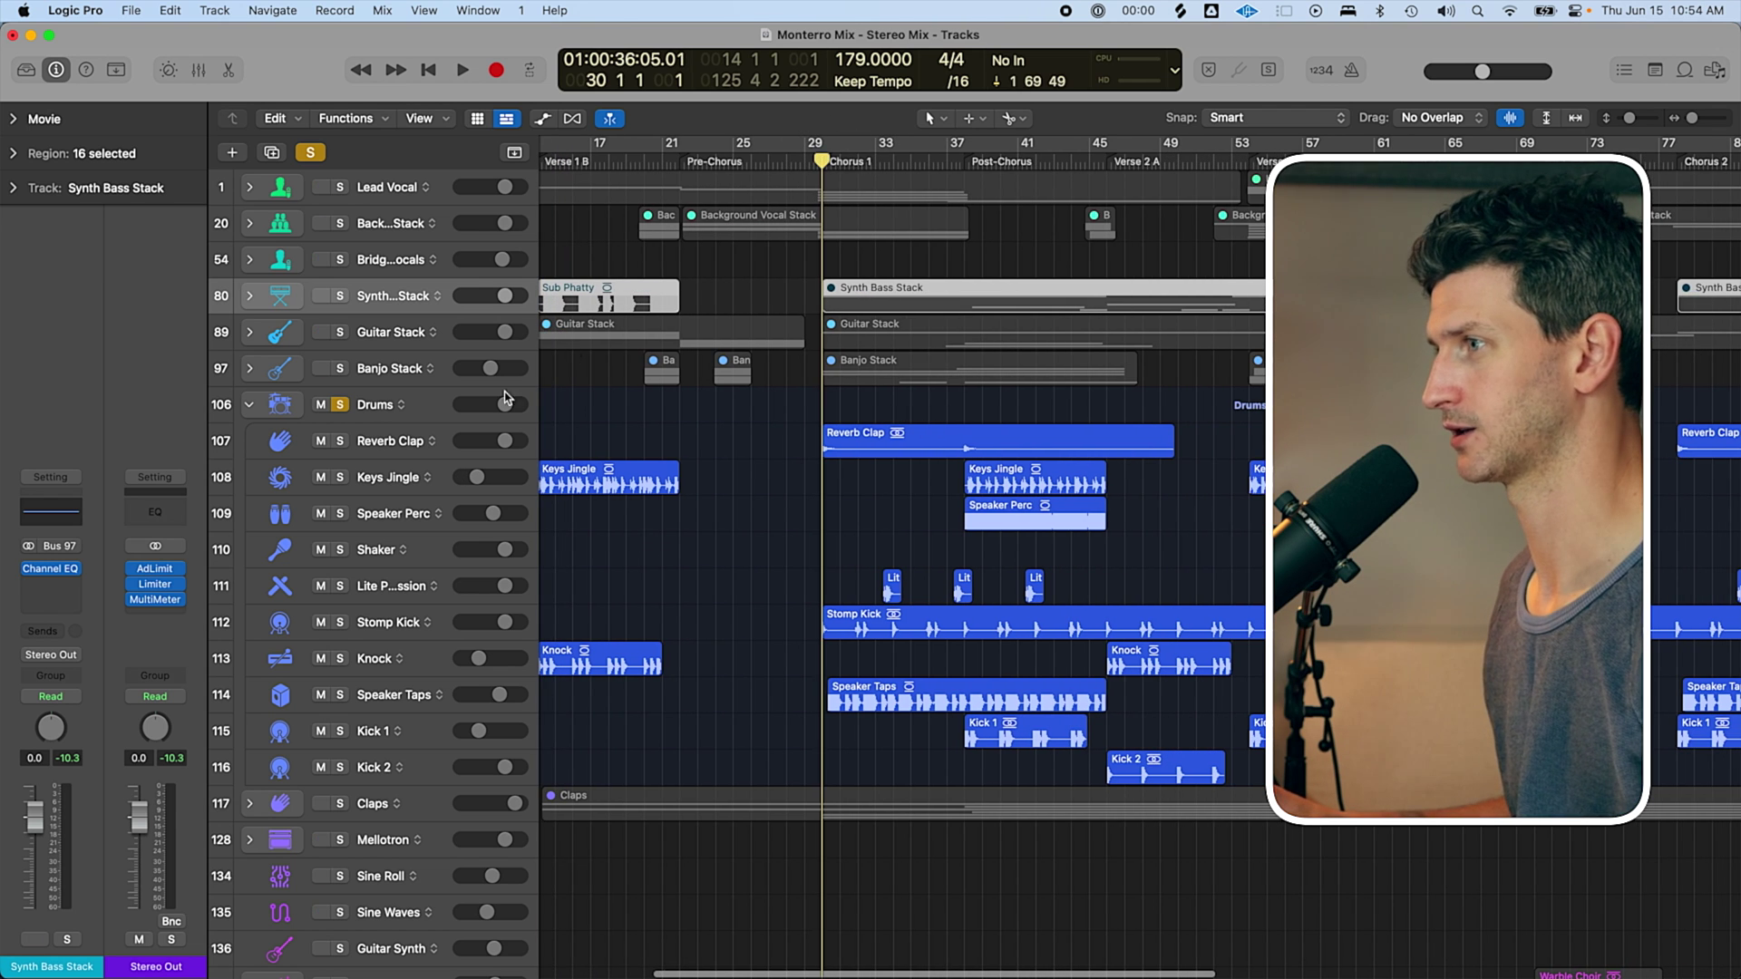
# Briefly solo the Reverb Clap track, and clear the solo on the Drums stack.
pyautogui.click(248, 405)
pyautogui.click(339, 442)
pyautogui.click(340, 441)
pyautogui.click(340, 405)
pyautogui.click(249, 405)
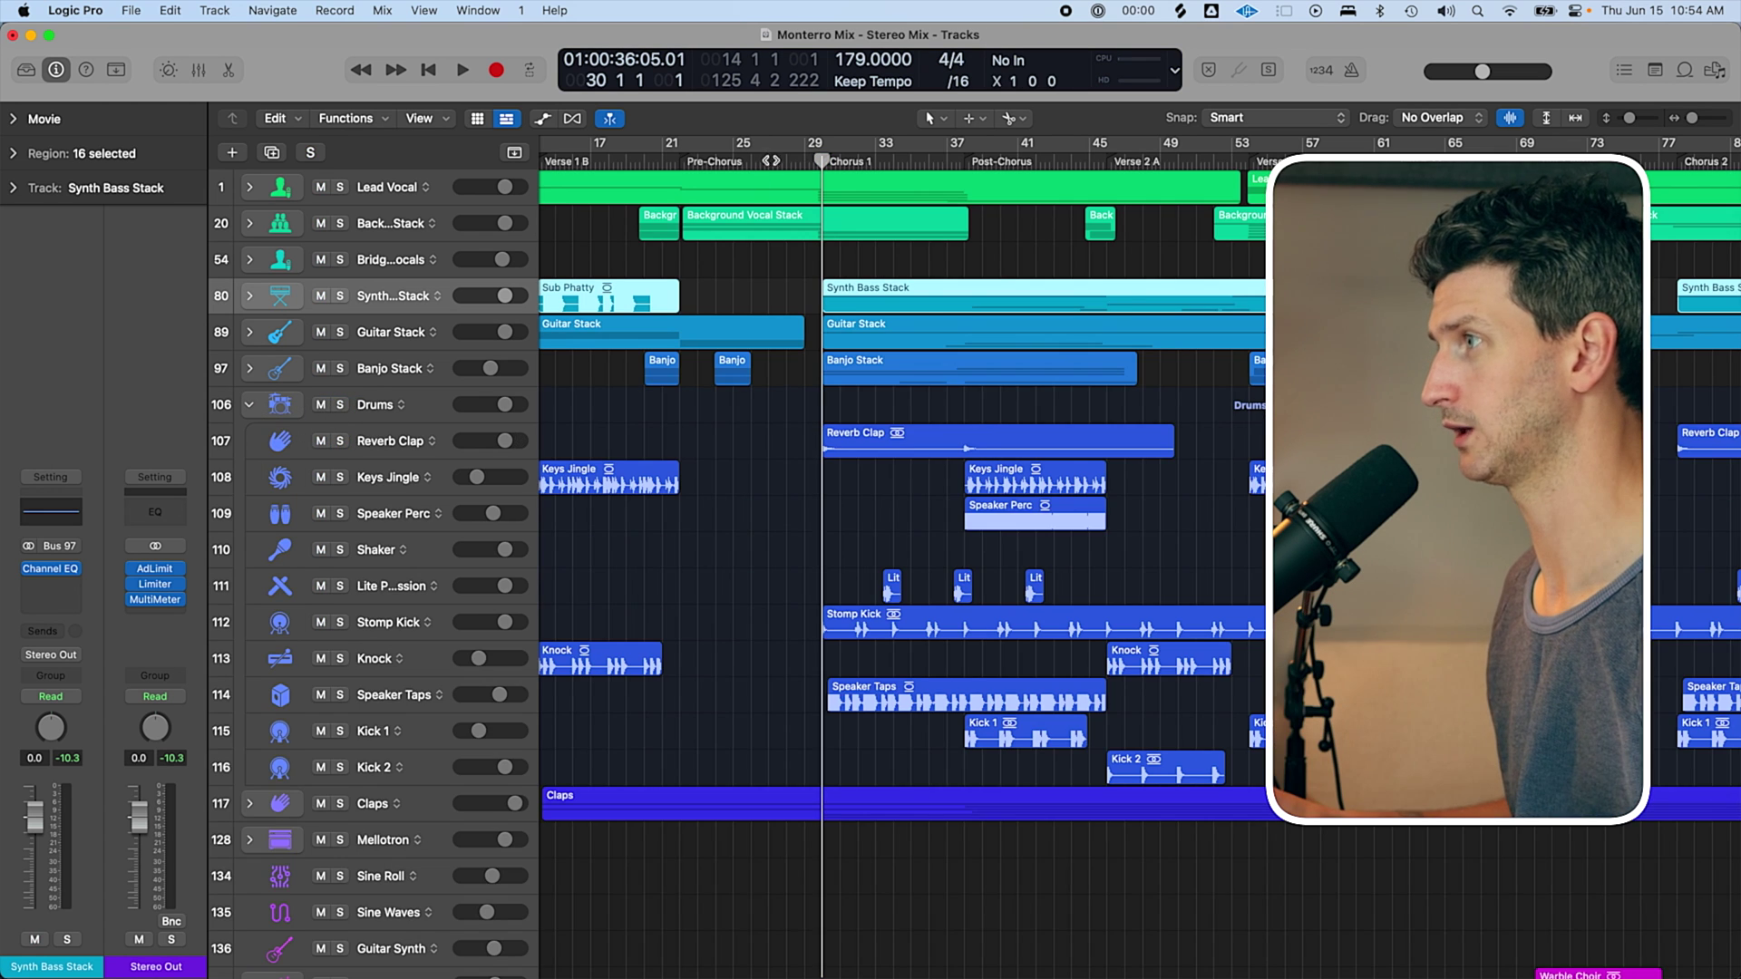
# Solo the Drums stack and audition it from Chorus 1 into Verse 2 A.
pyautogui.press('super+Down')
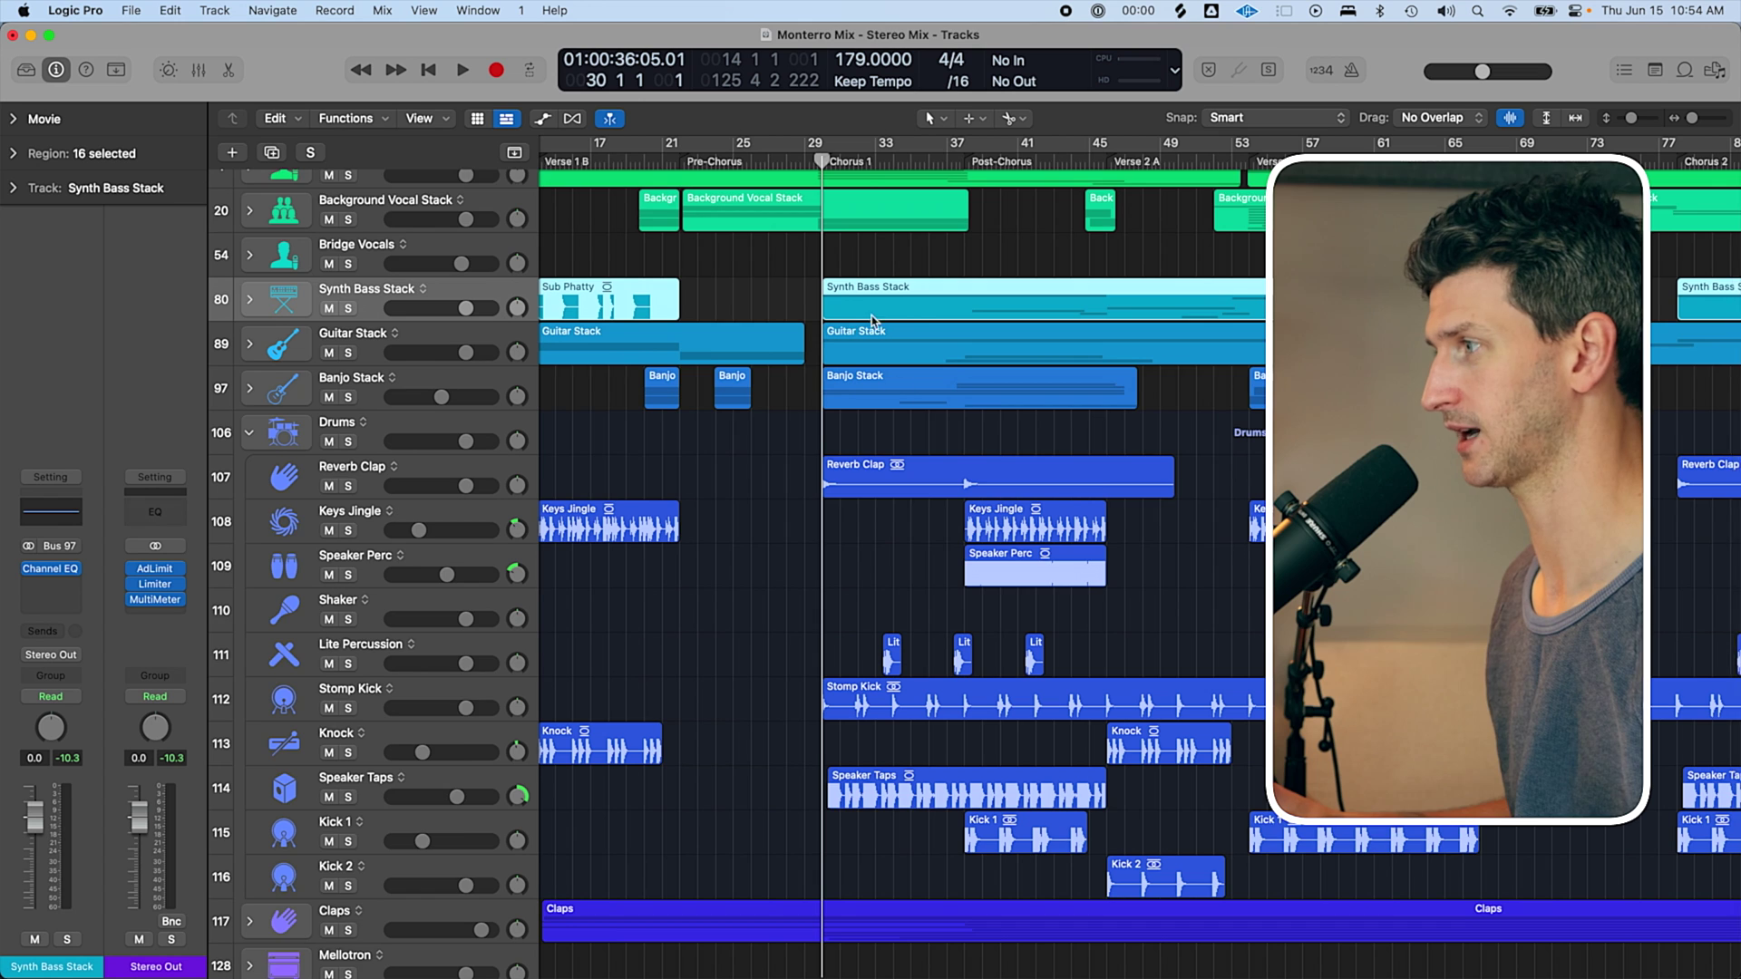
pyautogui.scroll(-2, 907, 362)
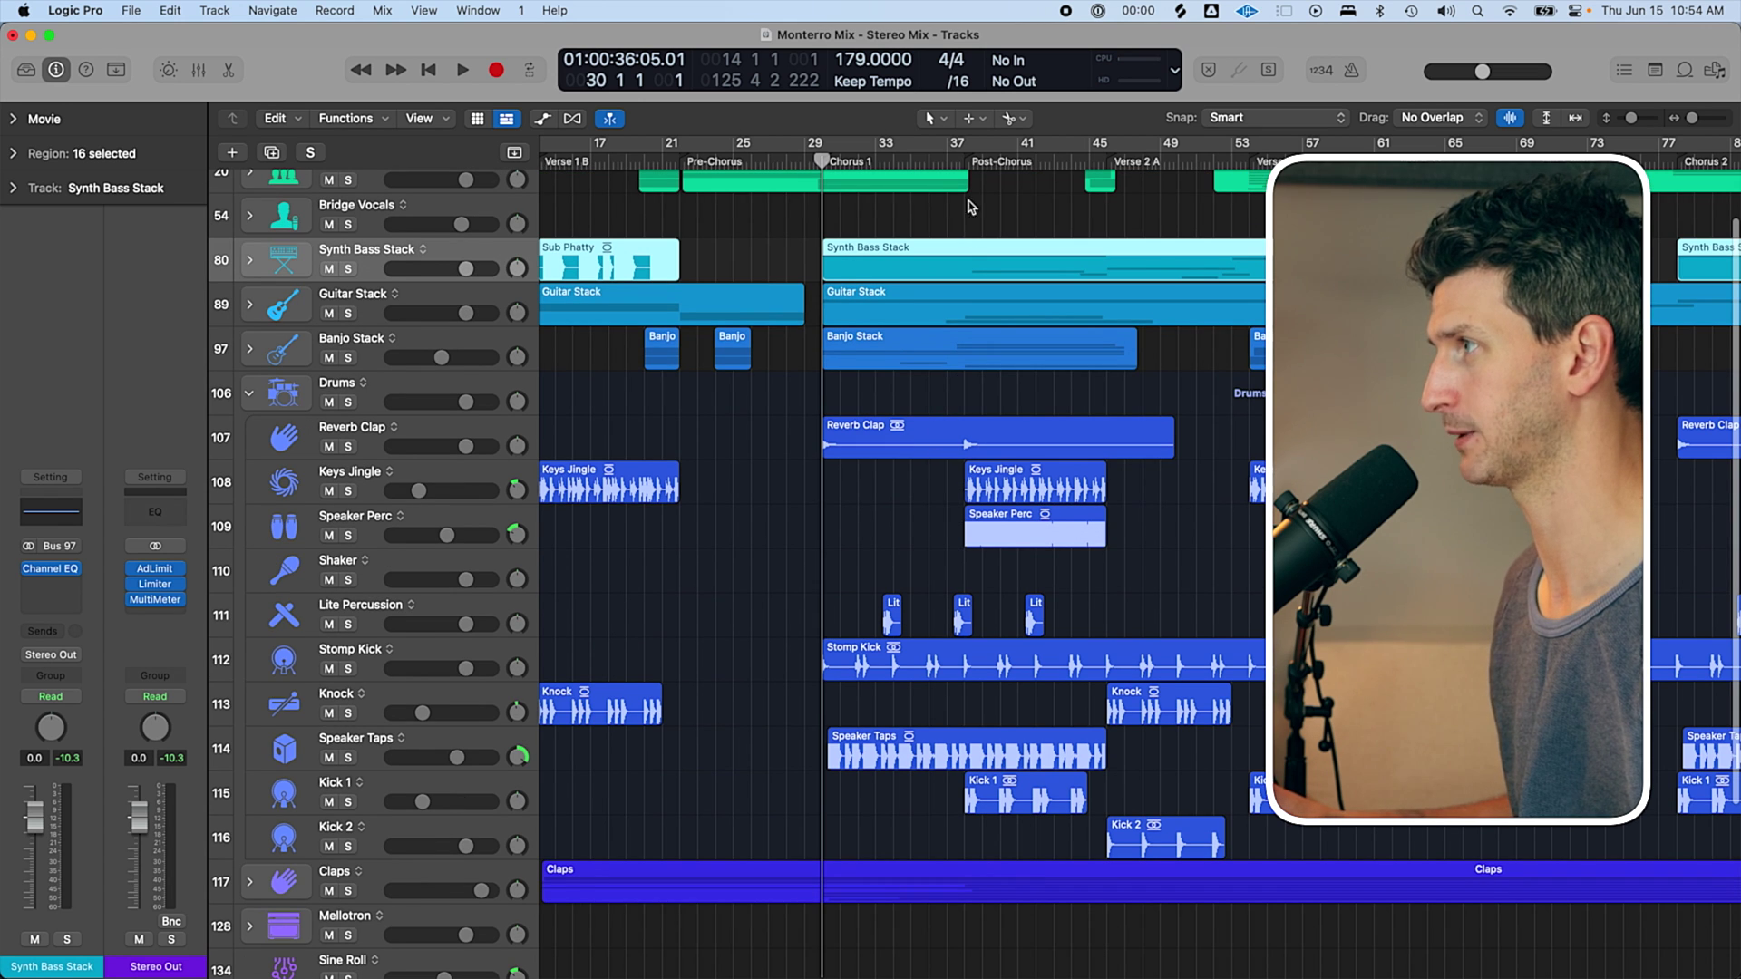
pyautogui.click(350, 402)
pyautogui.press('space')
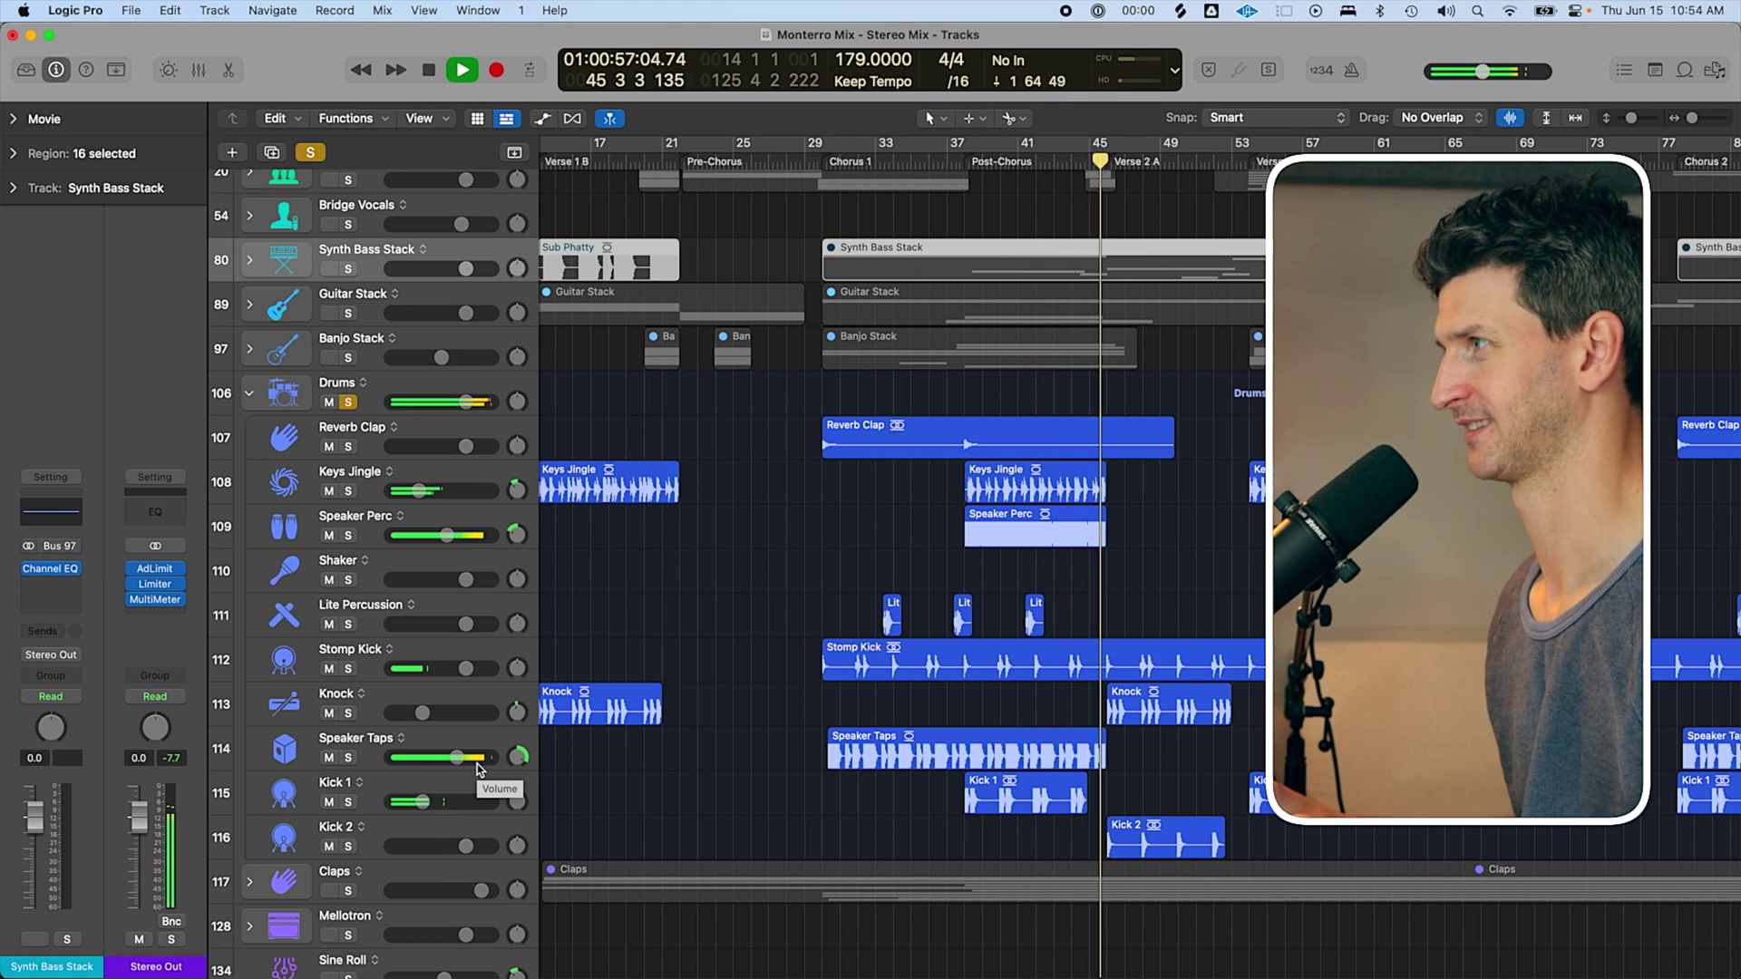
pyautogui.press('space')
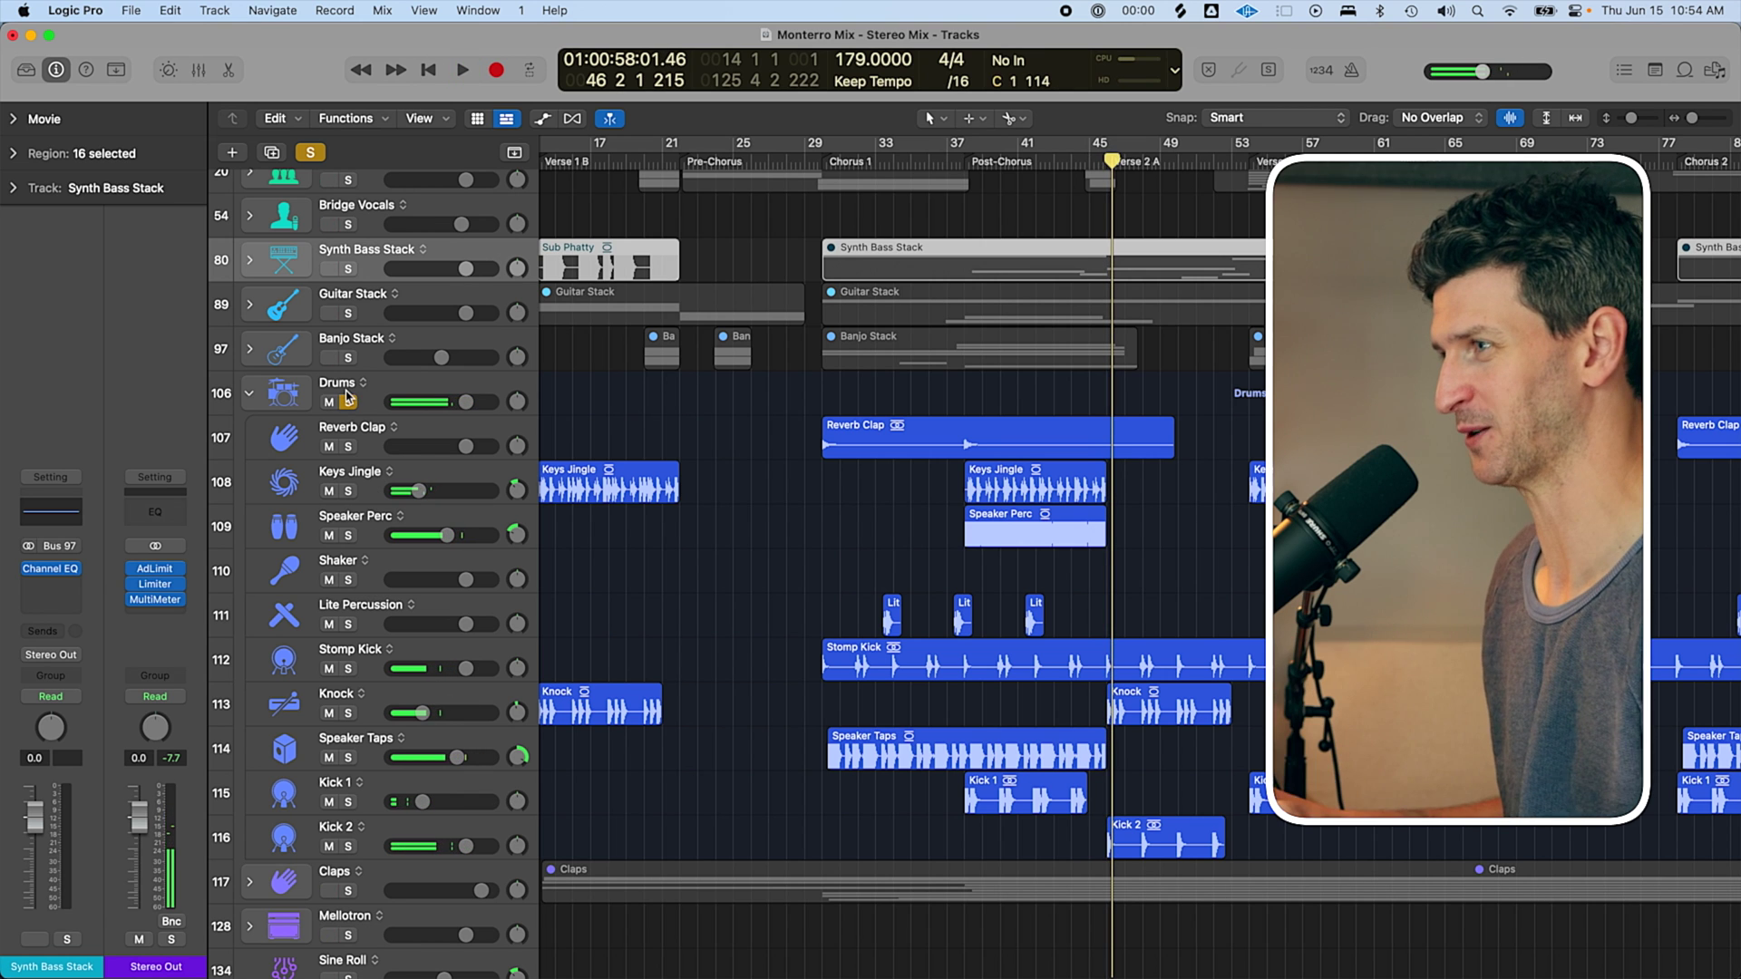
# Switch the solo from the Drums stack to the Speaker Perc track, and move the playhead to the Post-Chorus.
pyautogui.click(347, 400)
pyautogui.click(347, 401)
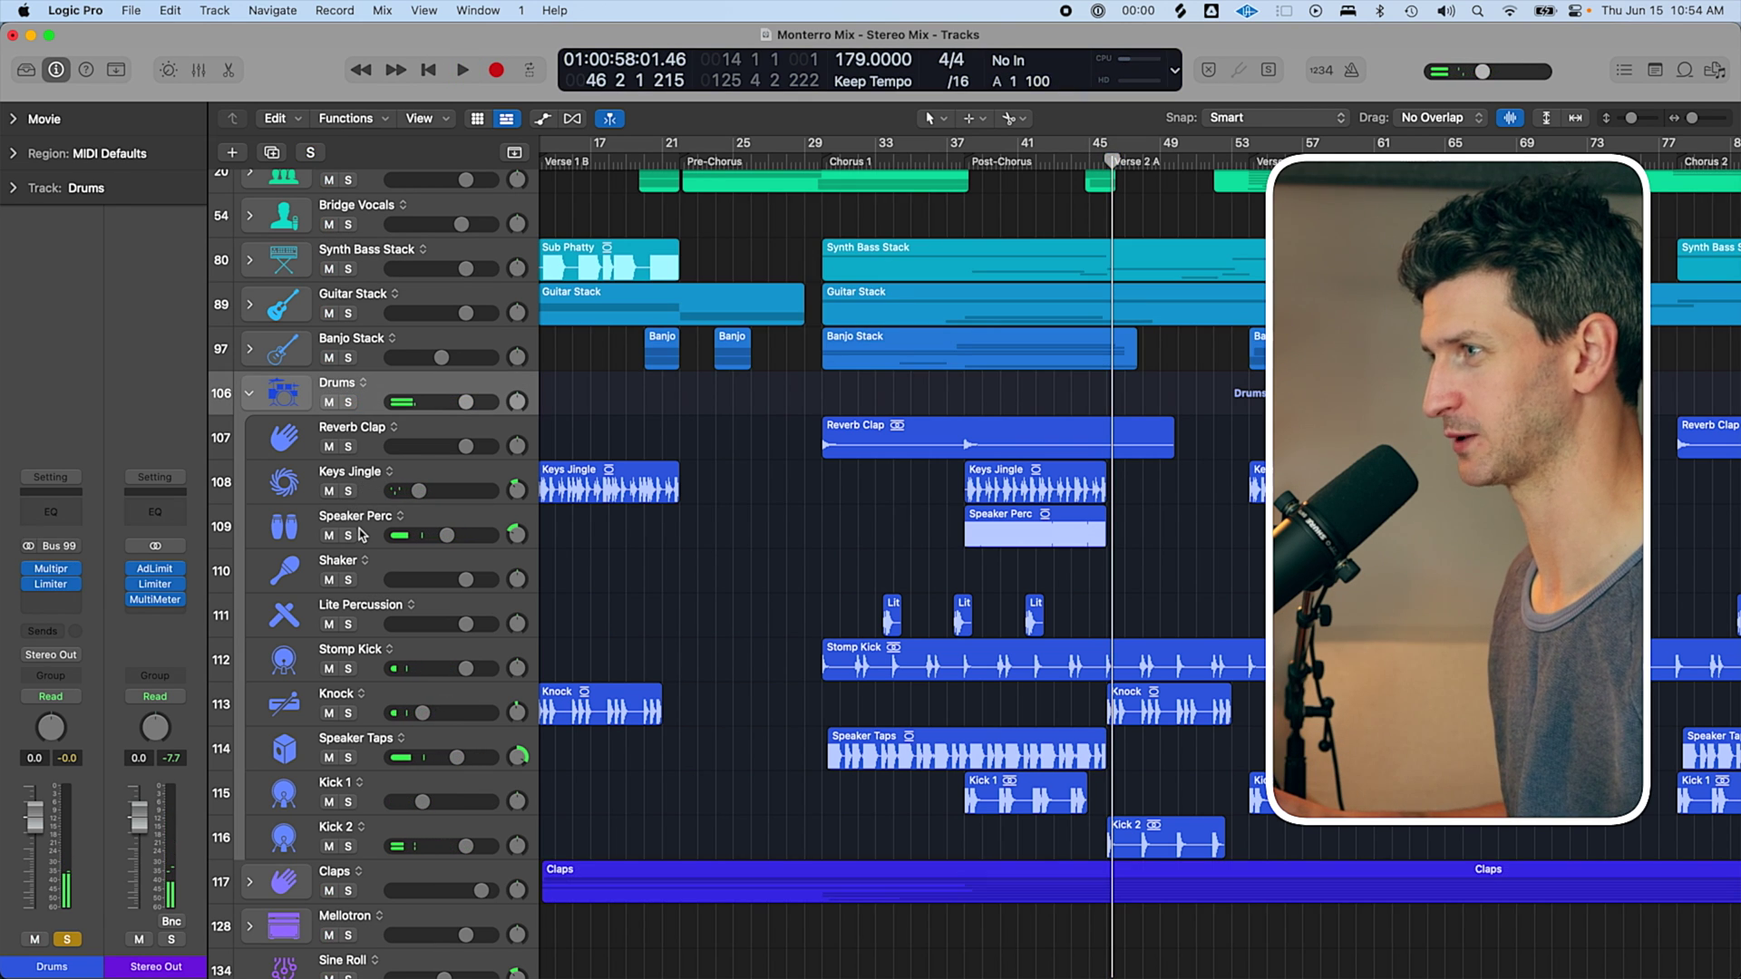
pyautogui.click(350, 535)
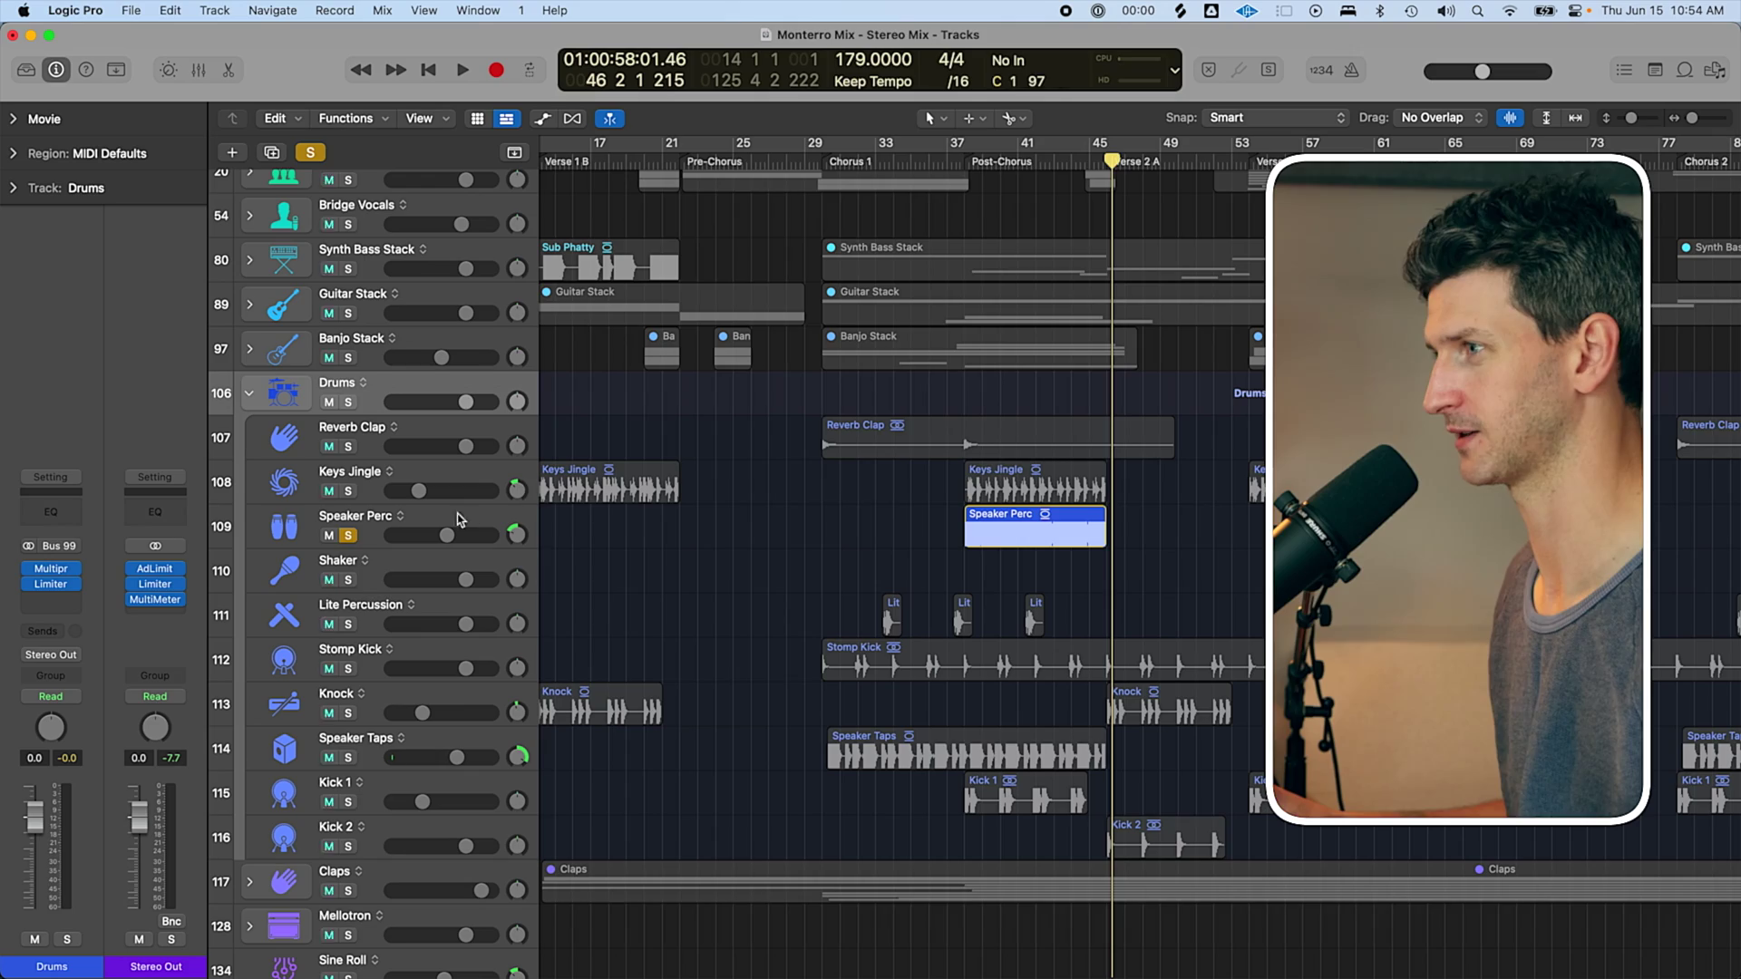
pyautogui.click(967, 164)
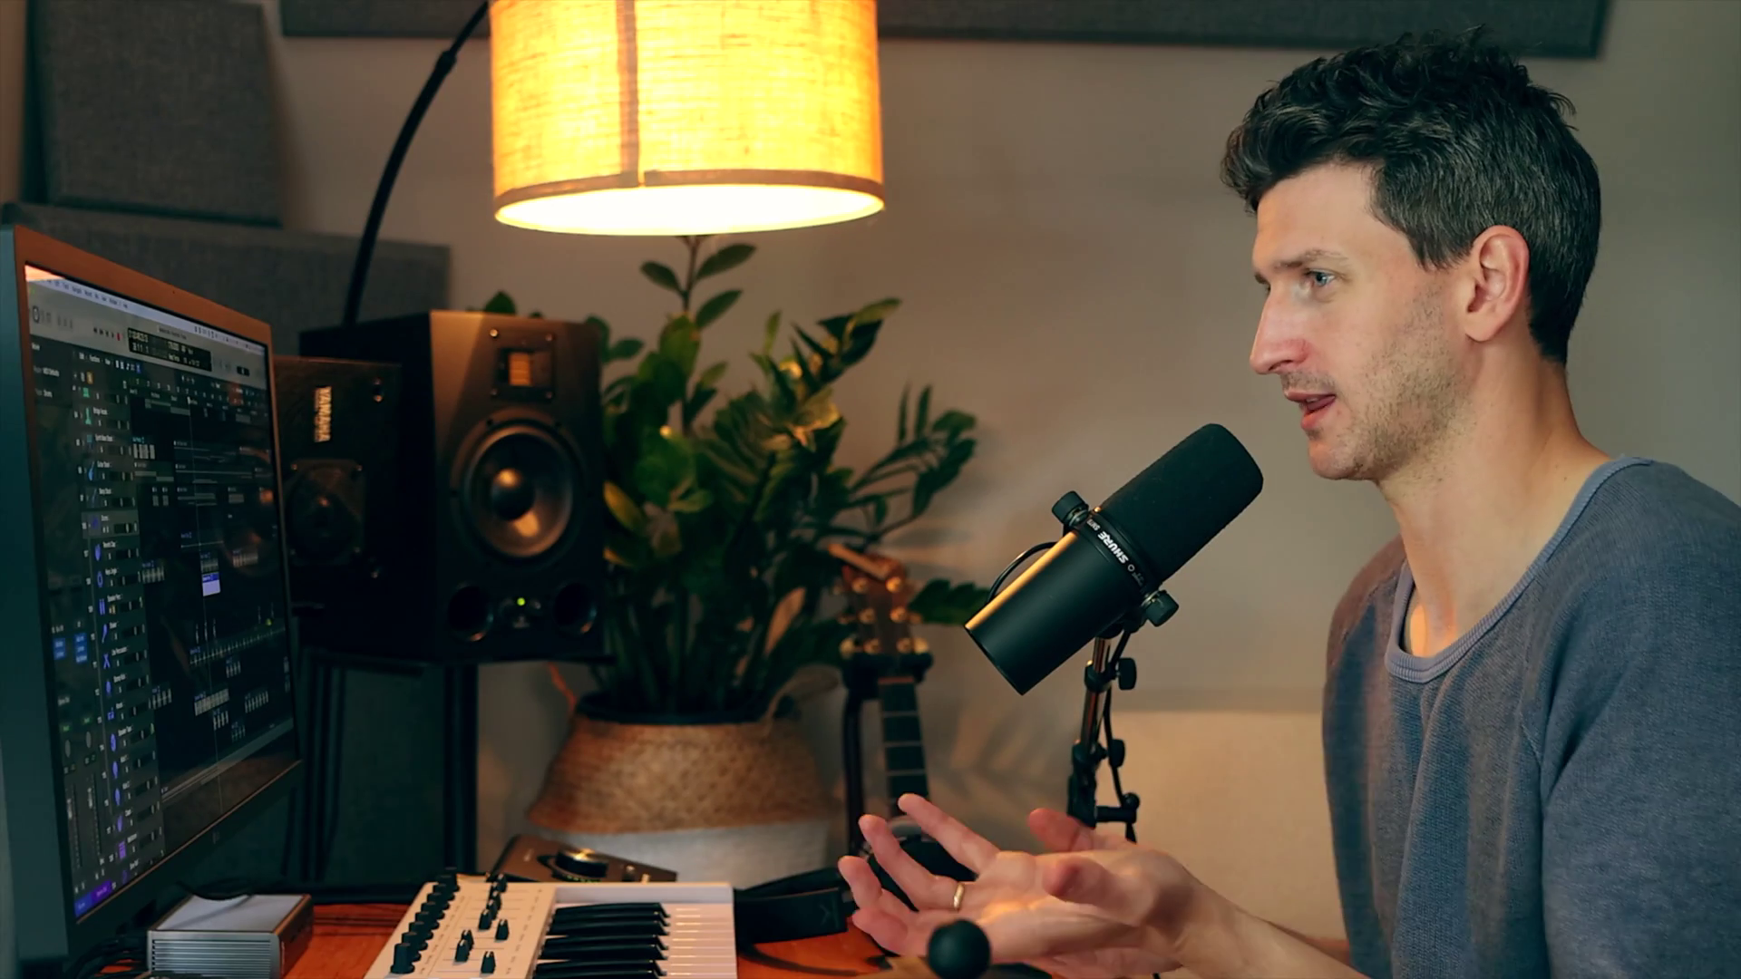
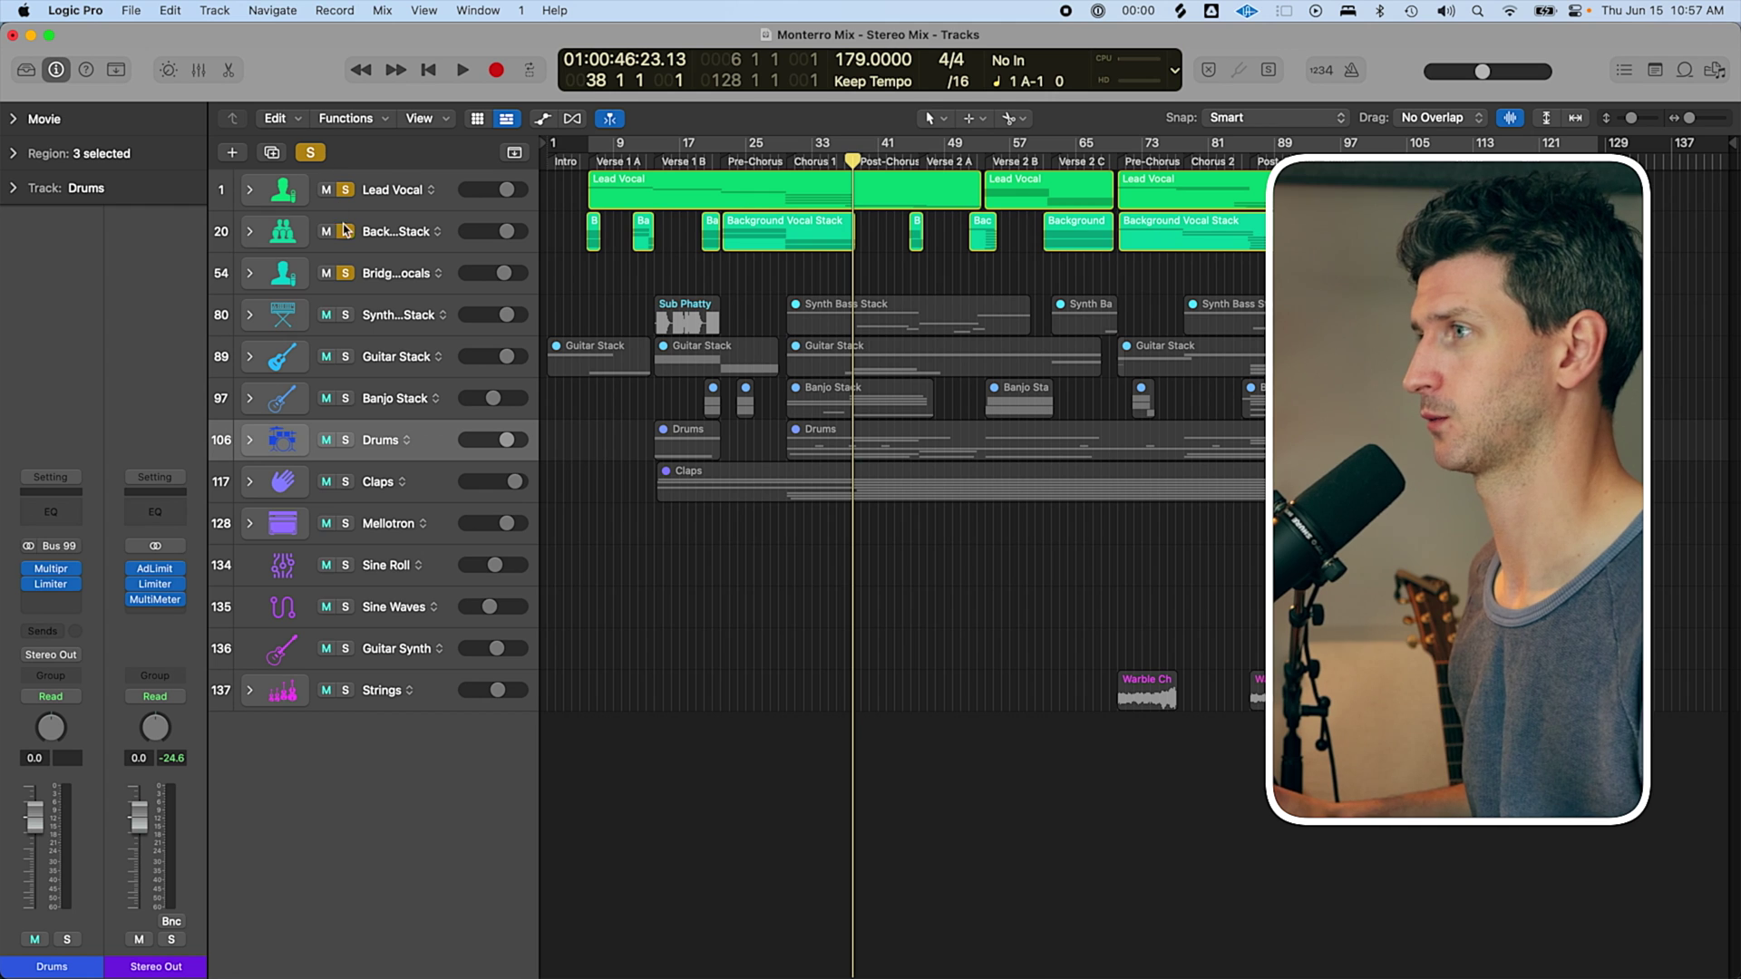
# Expand the Lead Vocal stack, solo the Lead Vocal Hum track and audition it from the end of Chorus 1 through the Post-Chorus.
pyautogui.click(249, 189)
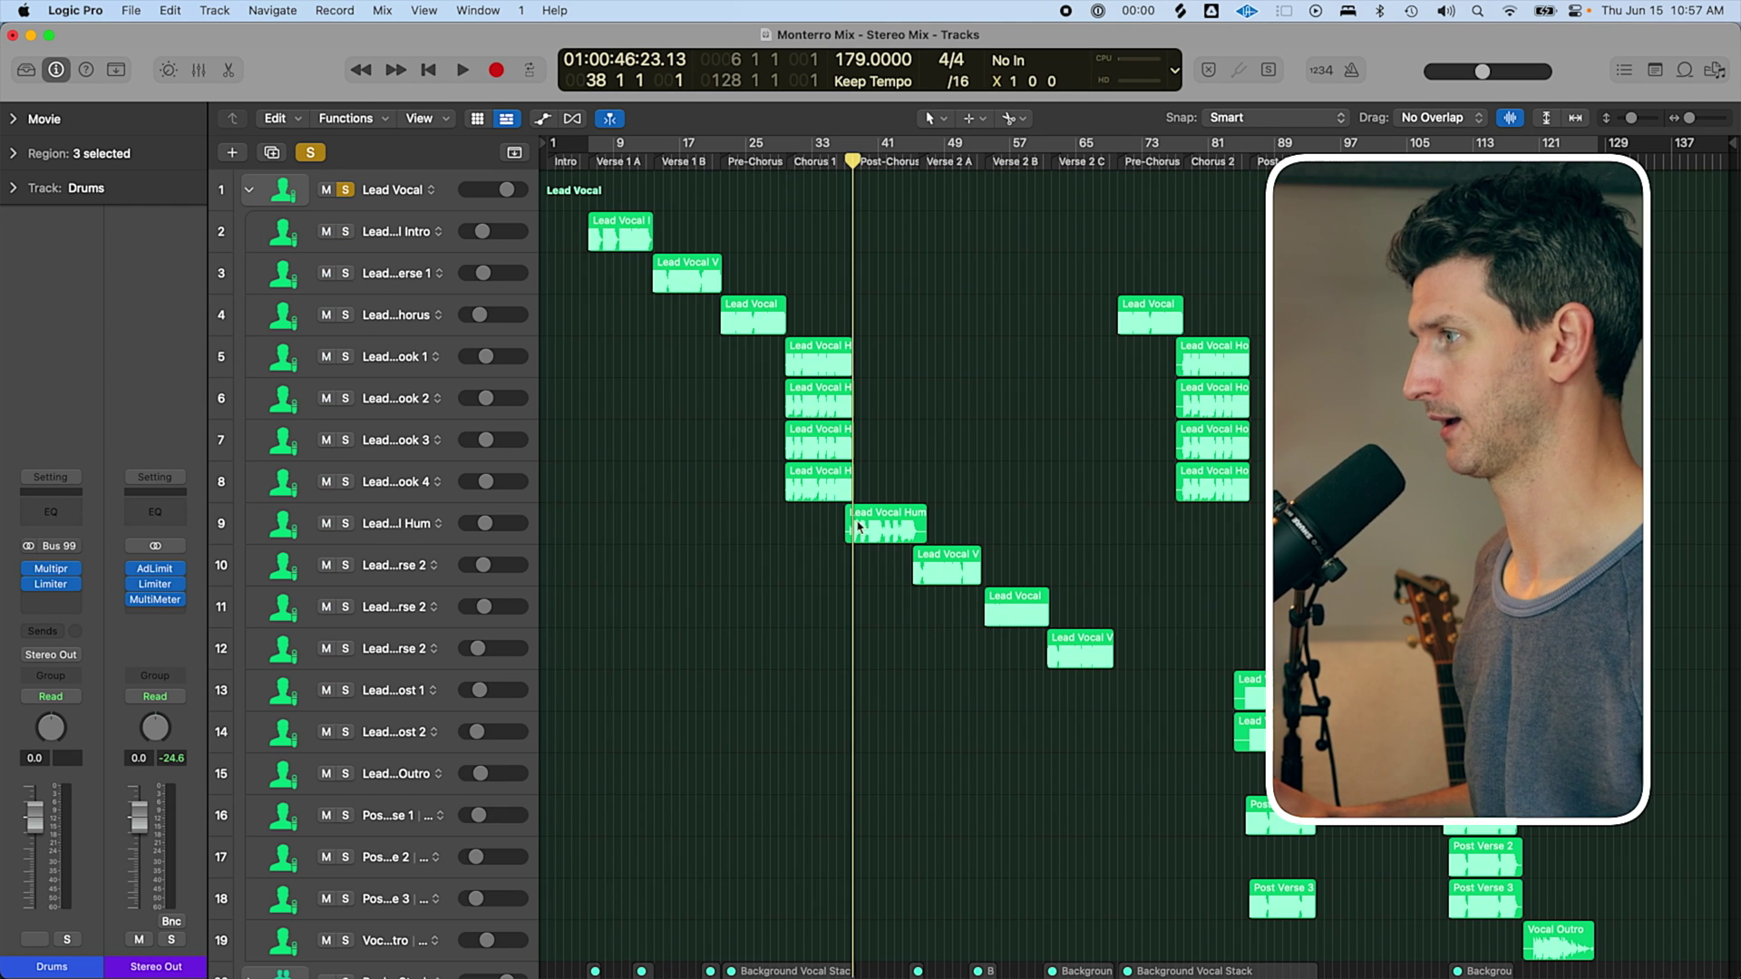
pyautogui.click(835, 160)
pyautogui.press('super+Right')
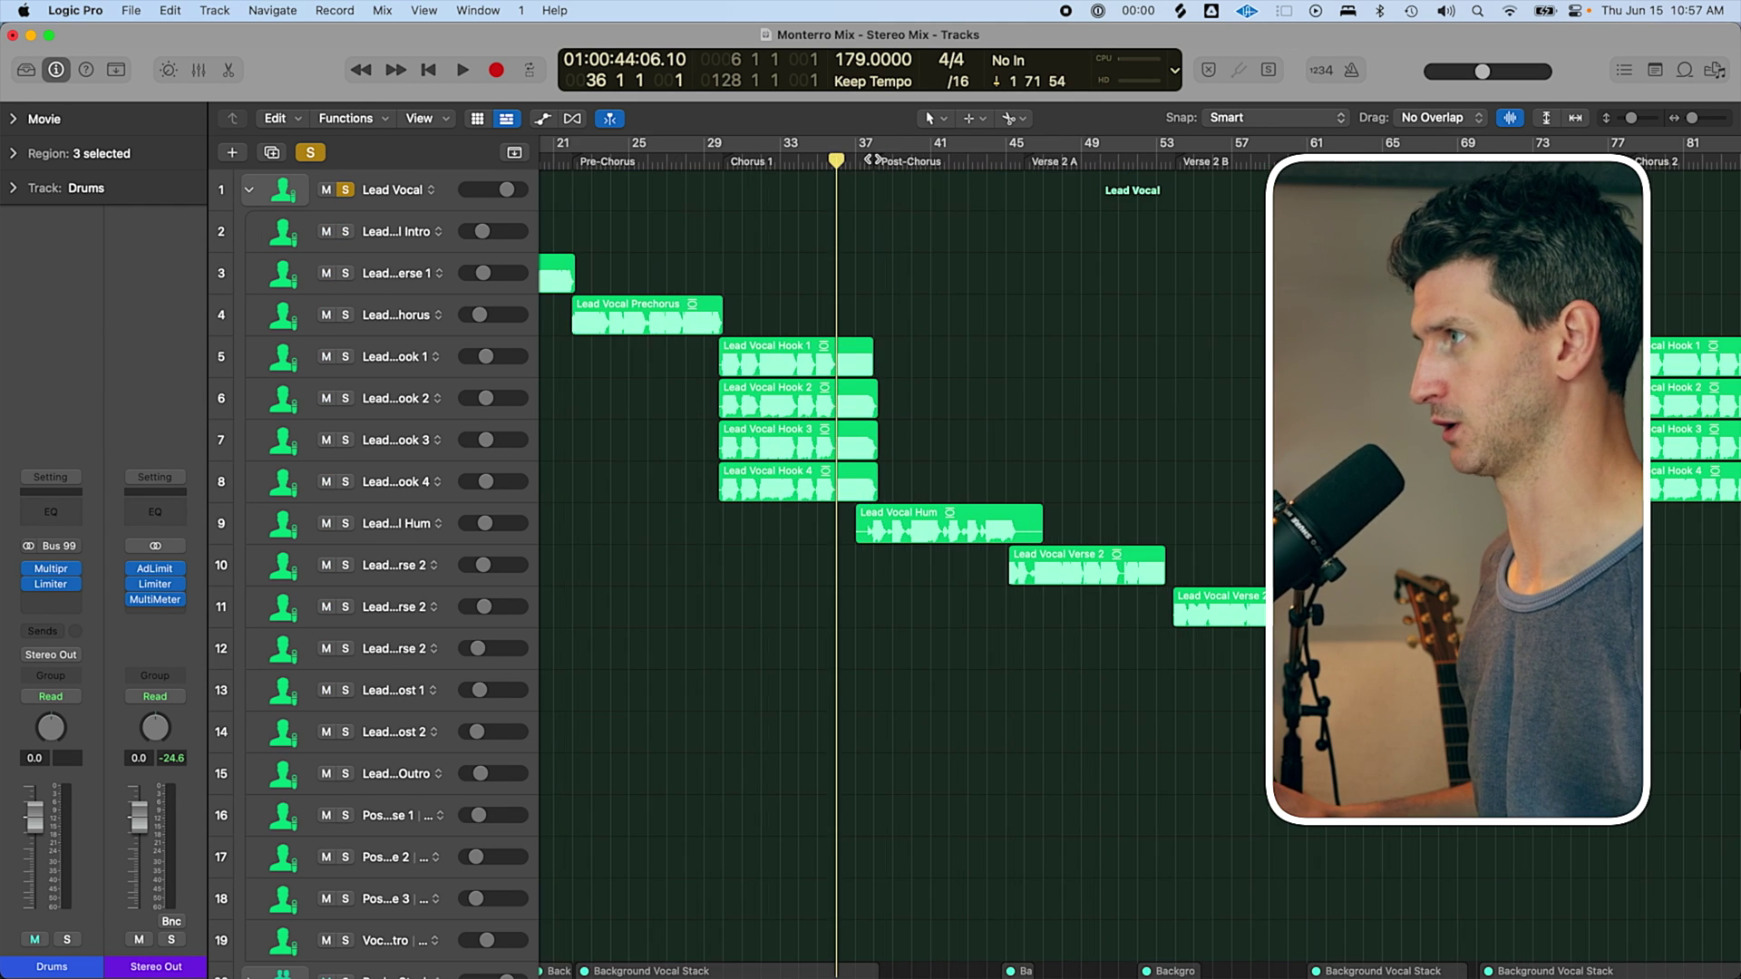
pyautogui.press('space')
pyautogui.click(348, 523)
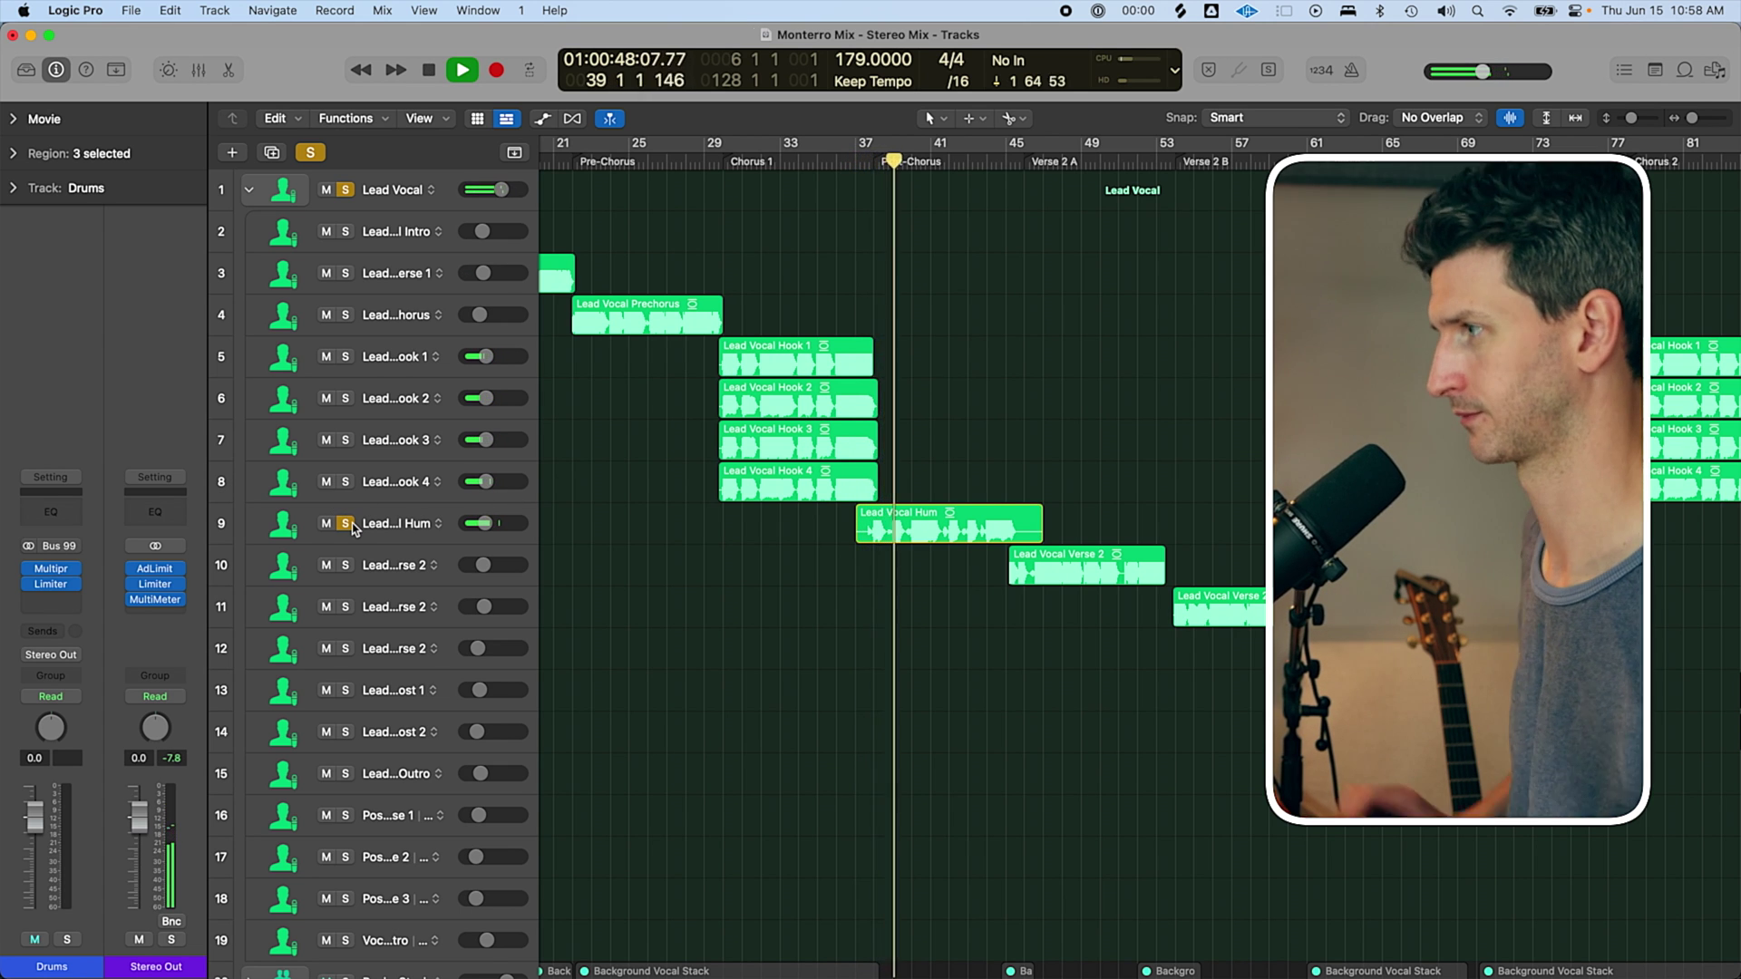
pyautogui.press('super+Left')
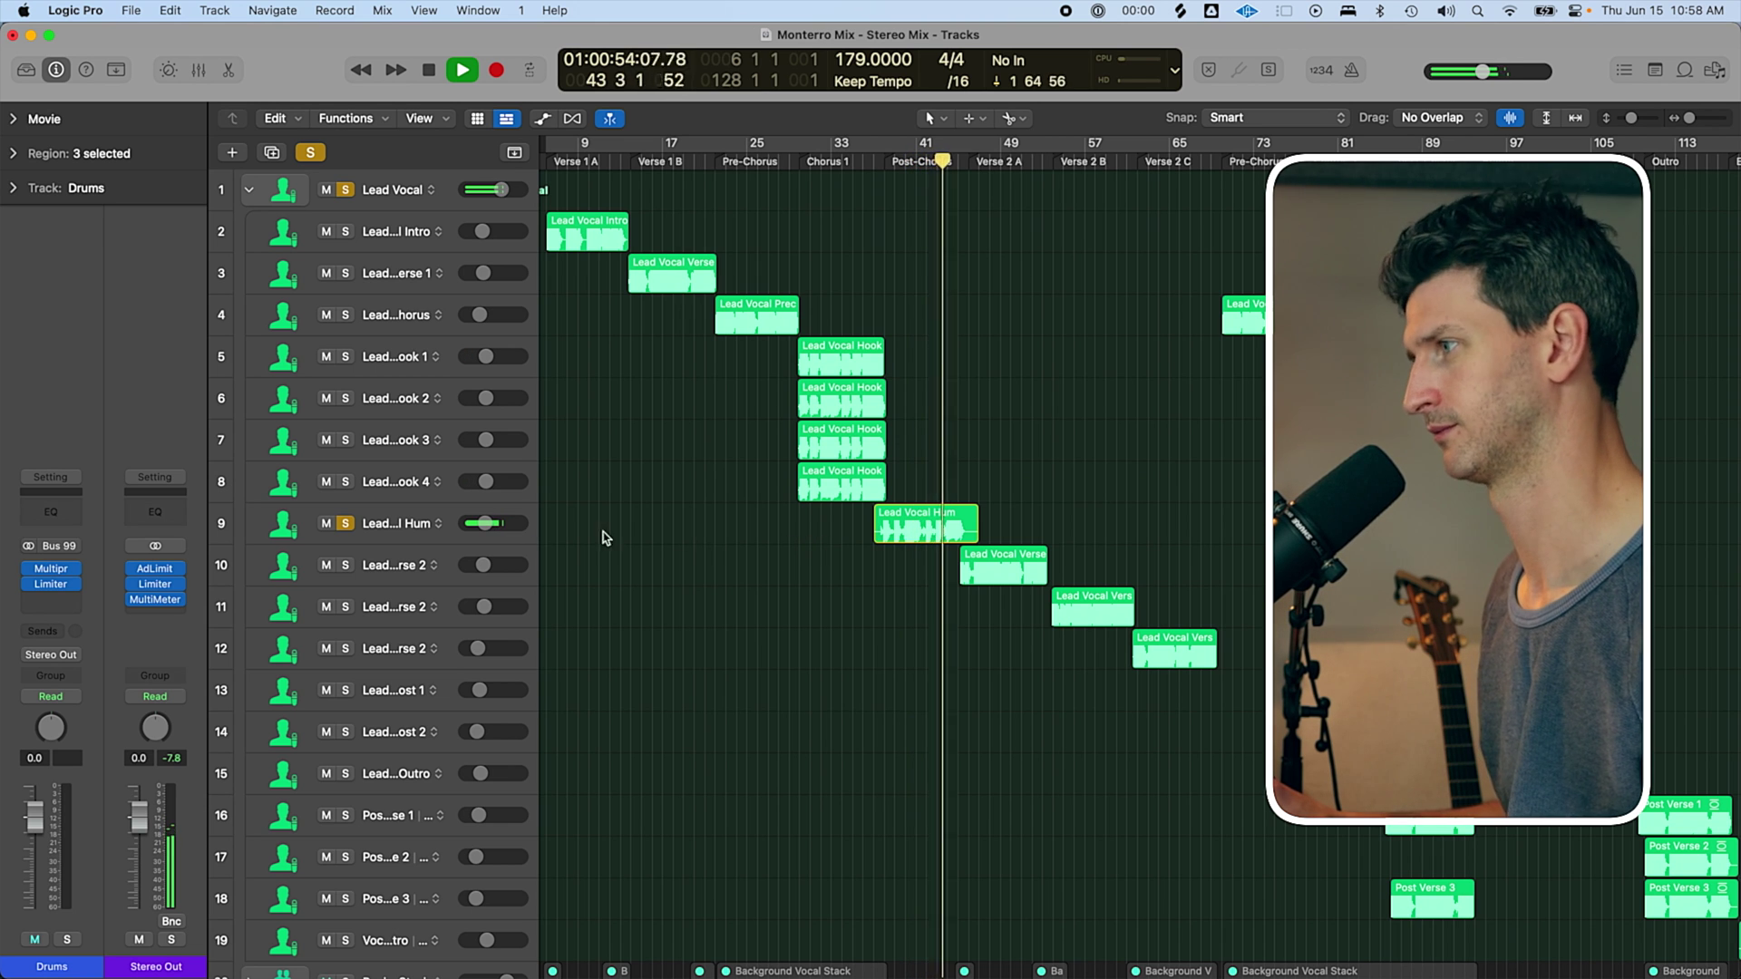
pyautogui.press('super+Up')
pyautogui.scroll(-3, 951, 492)
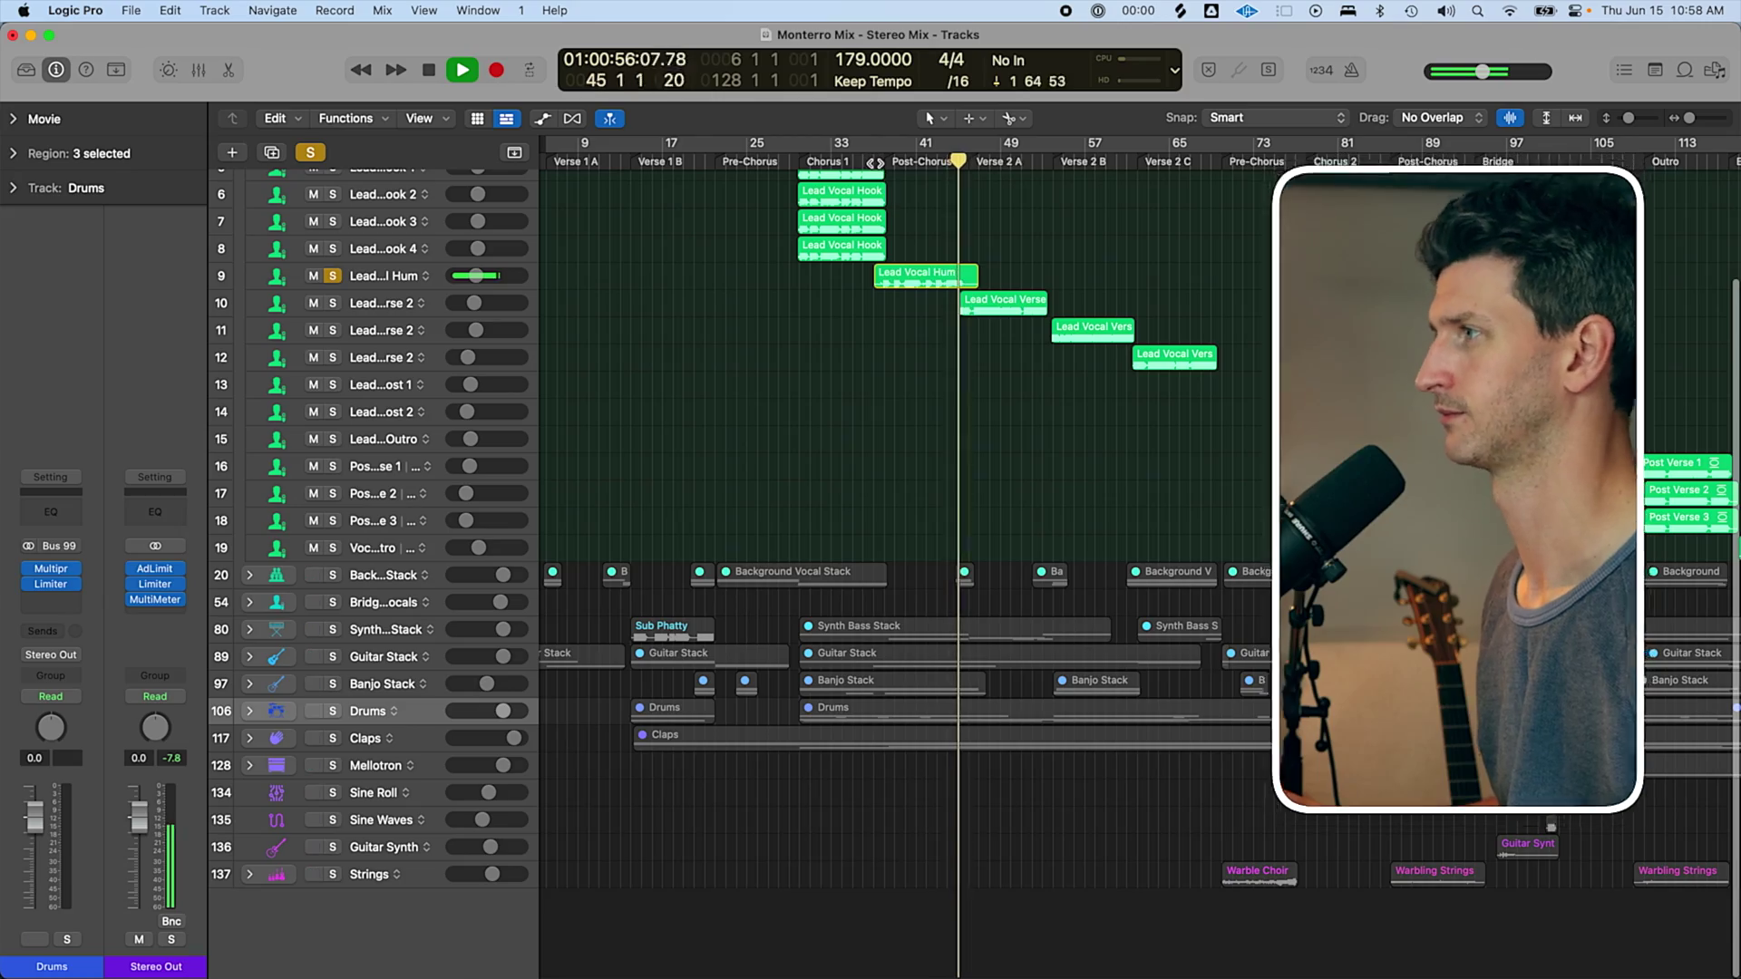
pyautogui.press('space')
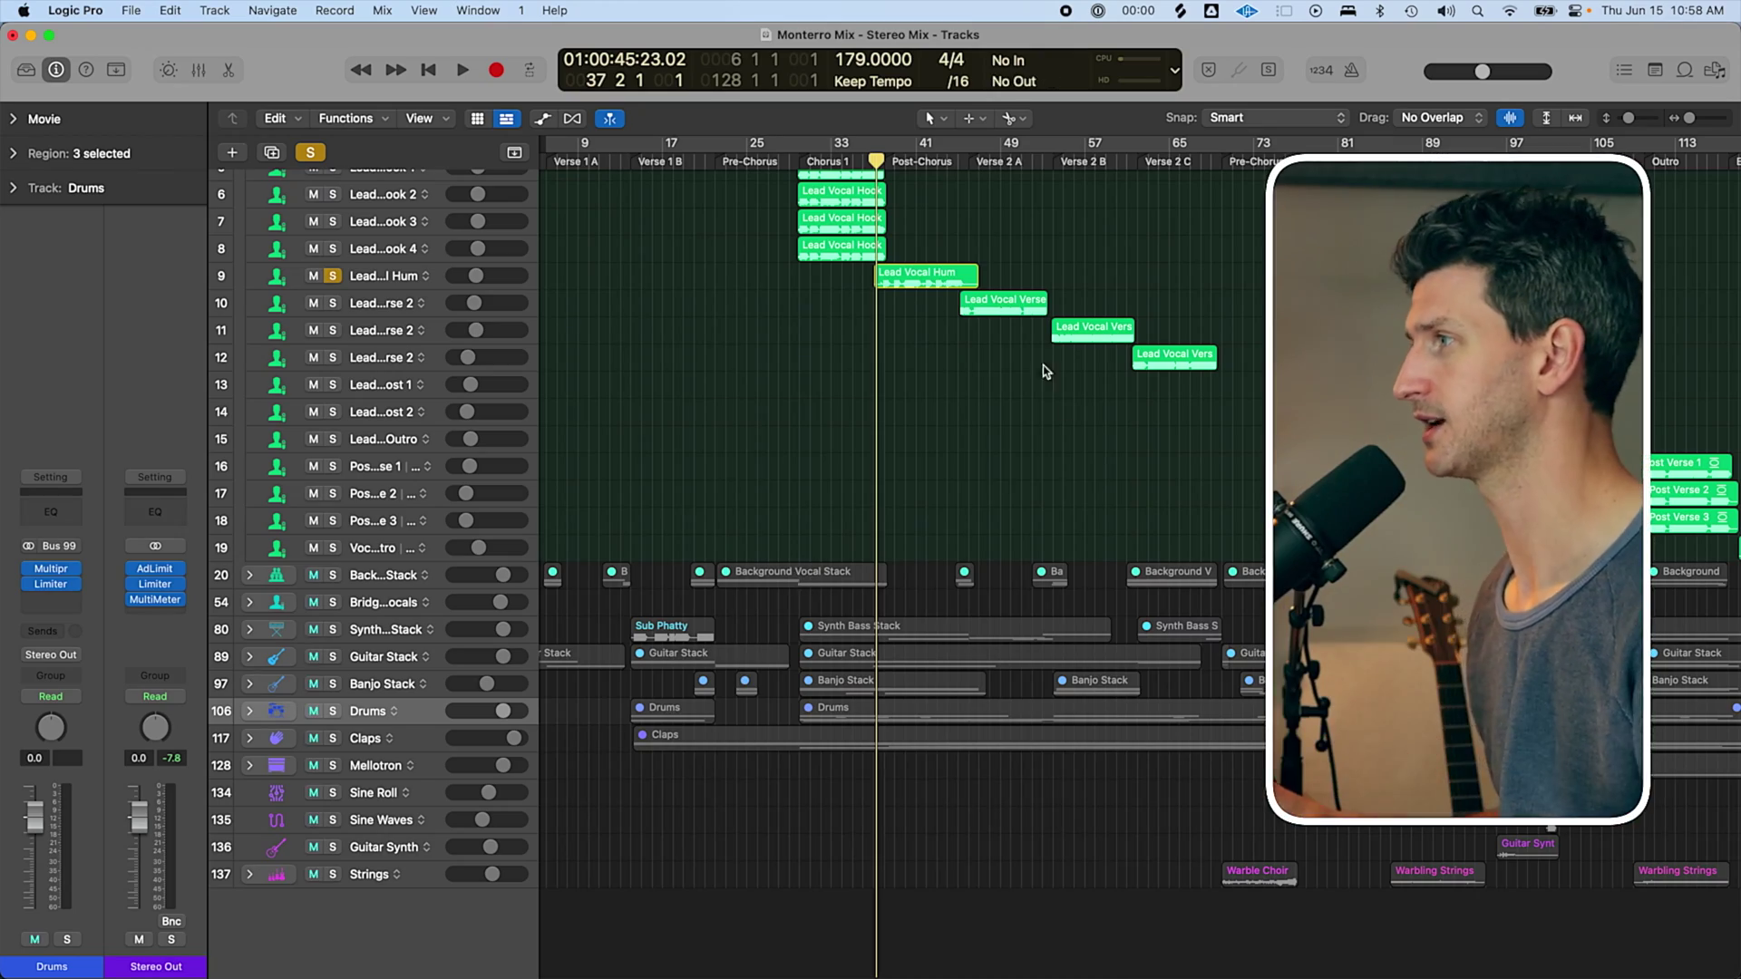
# Collapse the Lead Vocal stack and clear its solo, switching the solo to the expanded Background Vocal Stack.
pyautogui.scroll(3, 843, 326)
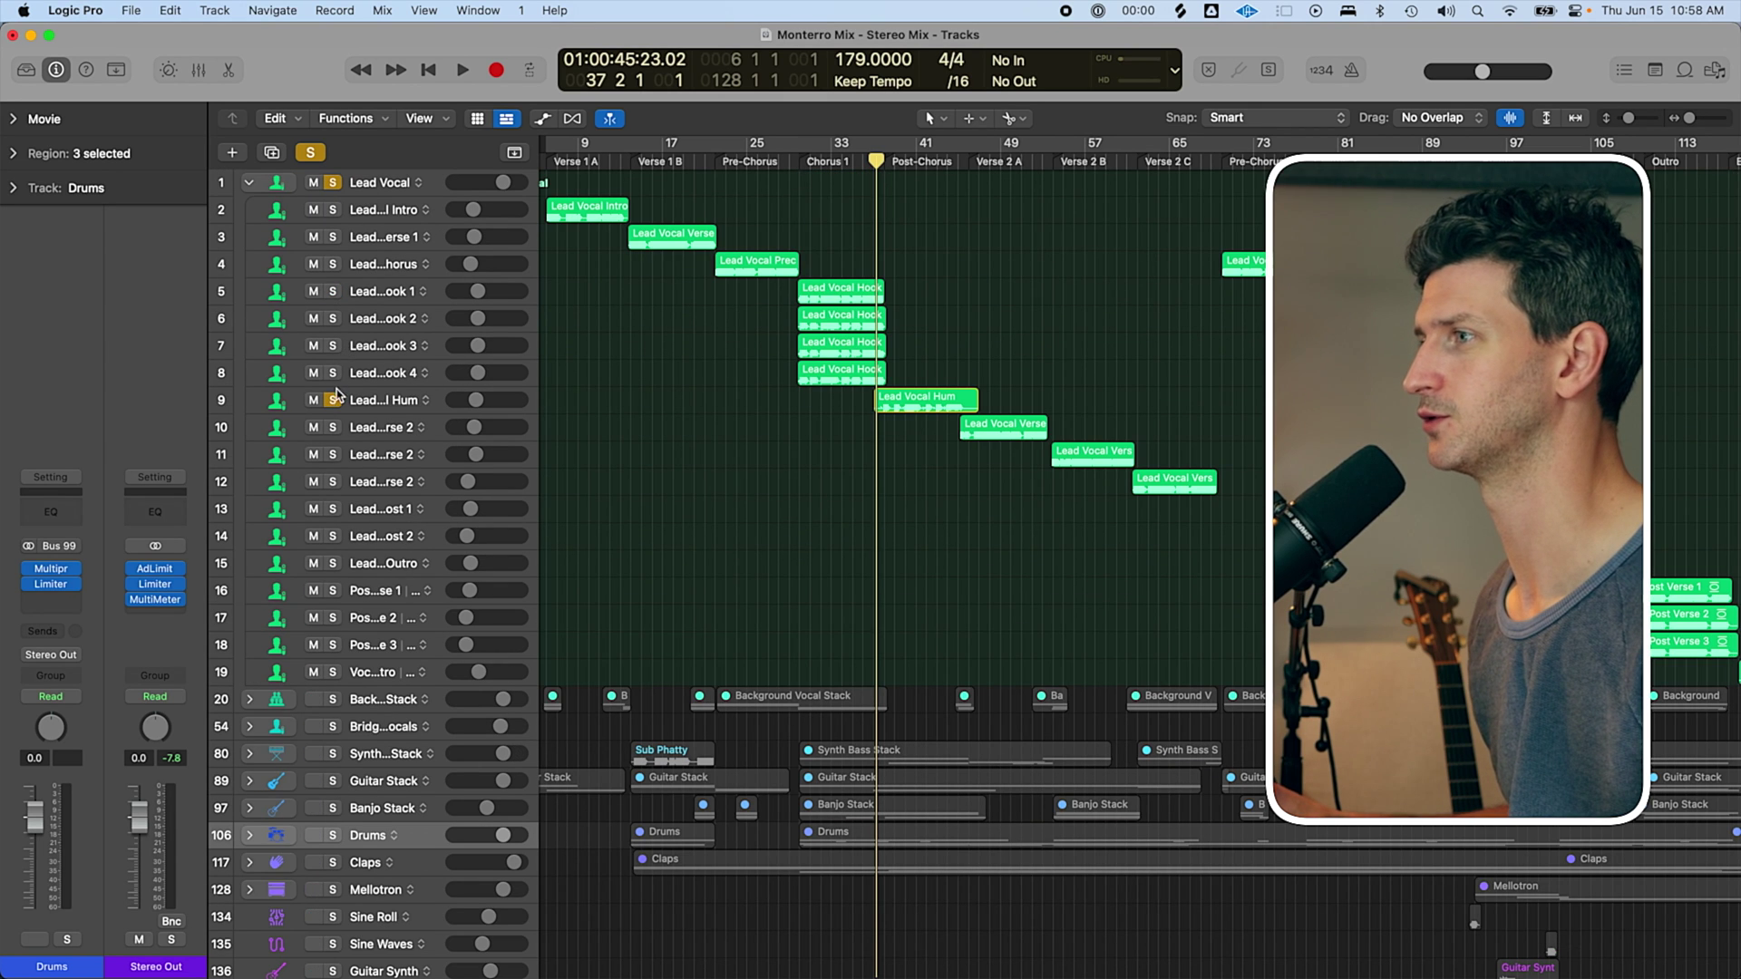
pyautogui.click(251, 183)
pyautogui.click(333, 182)
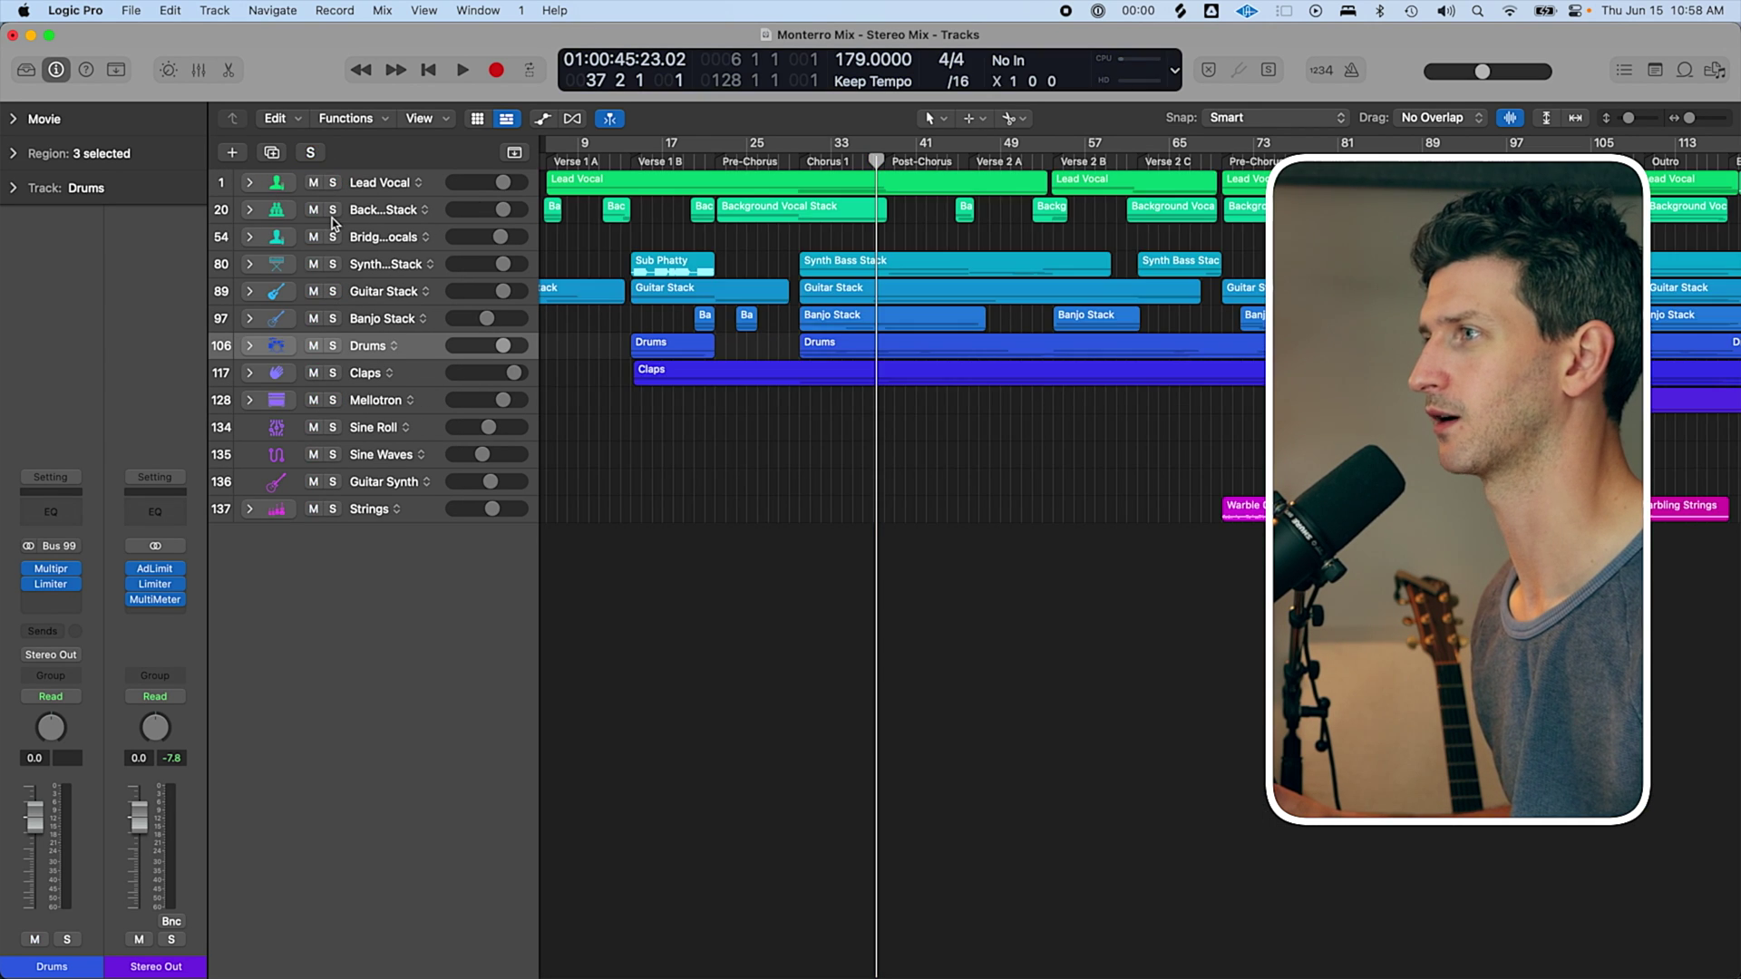
pyautogui.click(333, 210)
pyautogui.click(250, 210)
# Solo only the Background Vocal FX 3 track and audition it from bar 52 into Verse 2 B.
pyautogui.scroll(-10, 888, 390)
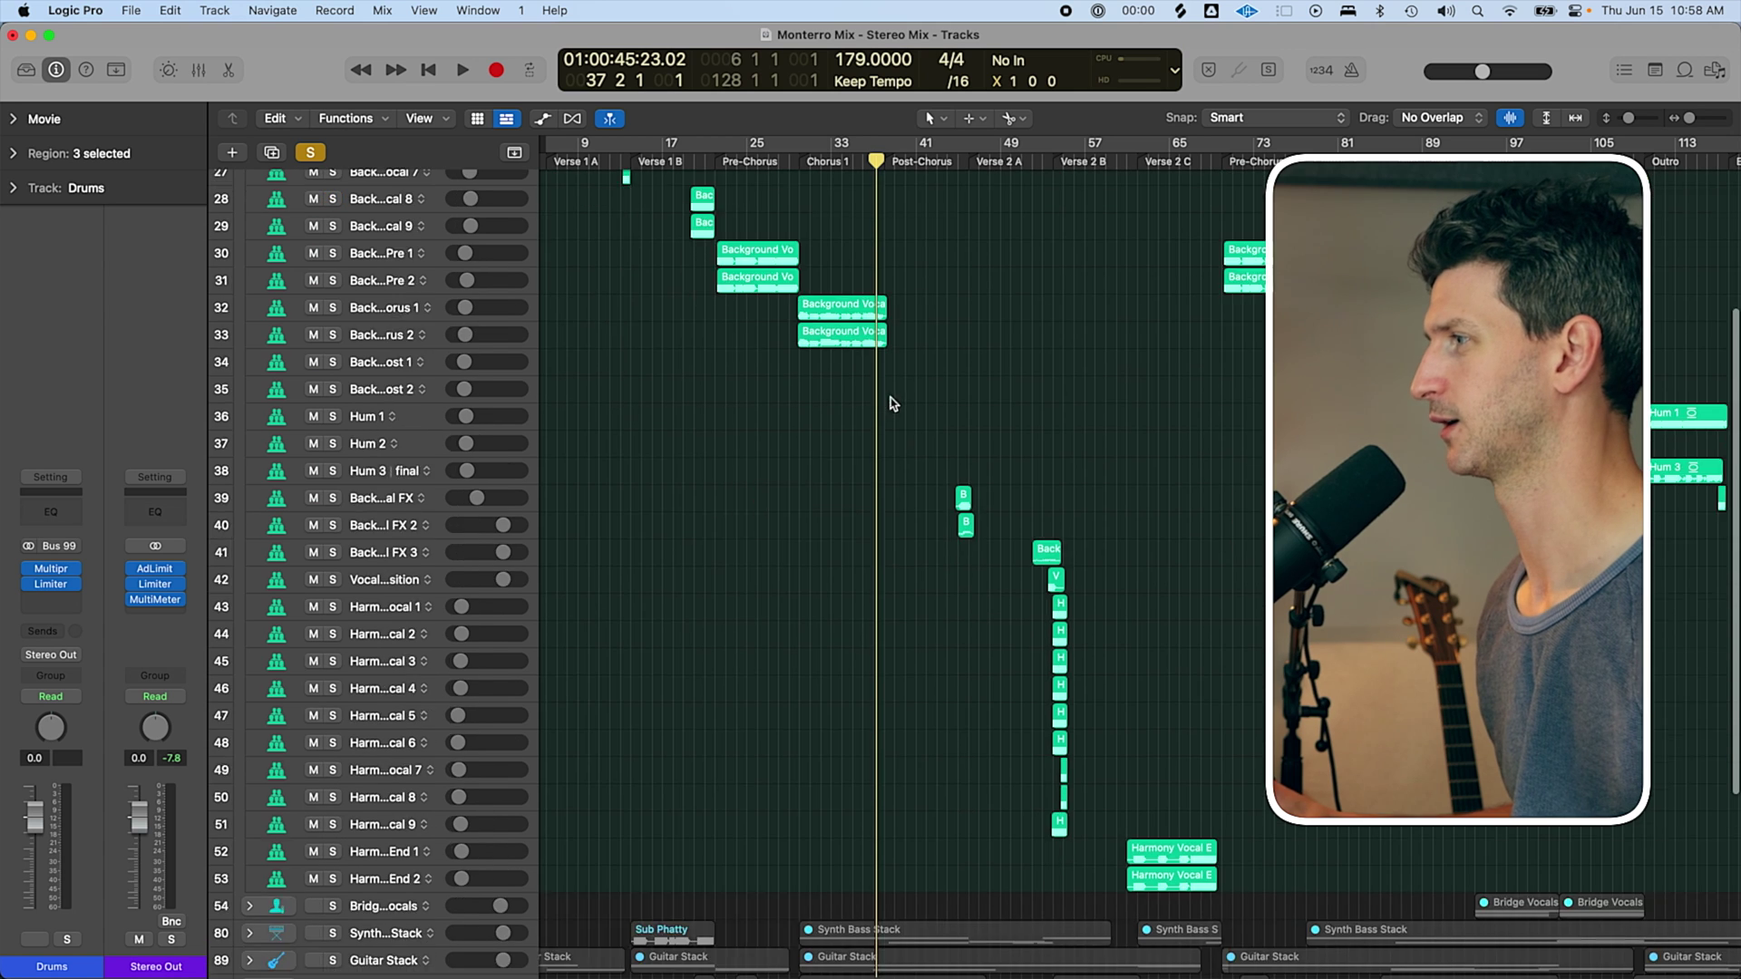
pyautogui.moveTo(875, 239); pyautogui.dragTo(1234, 684)
pyautogui.hotkey('shift', 'Home')
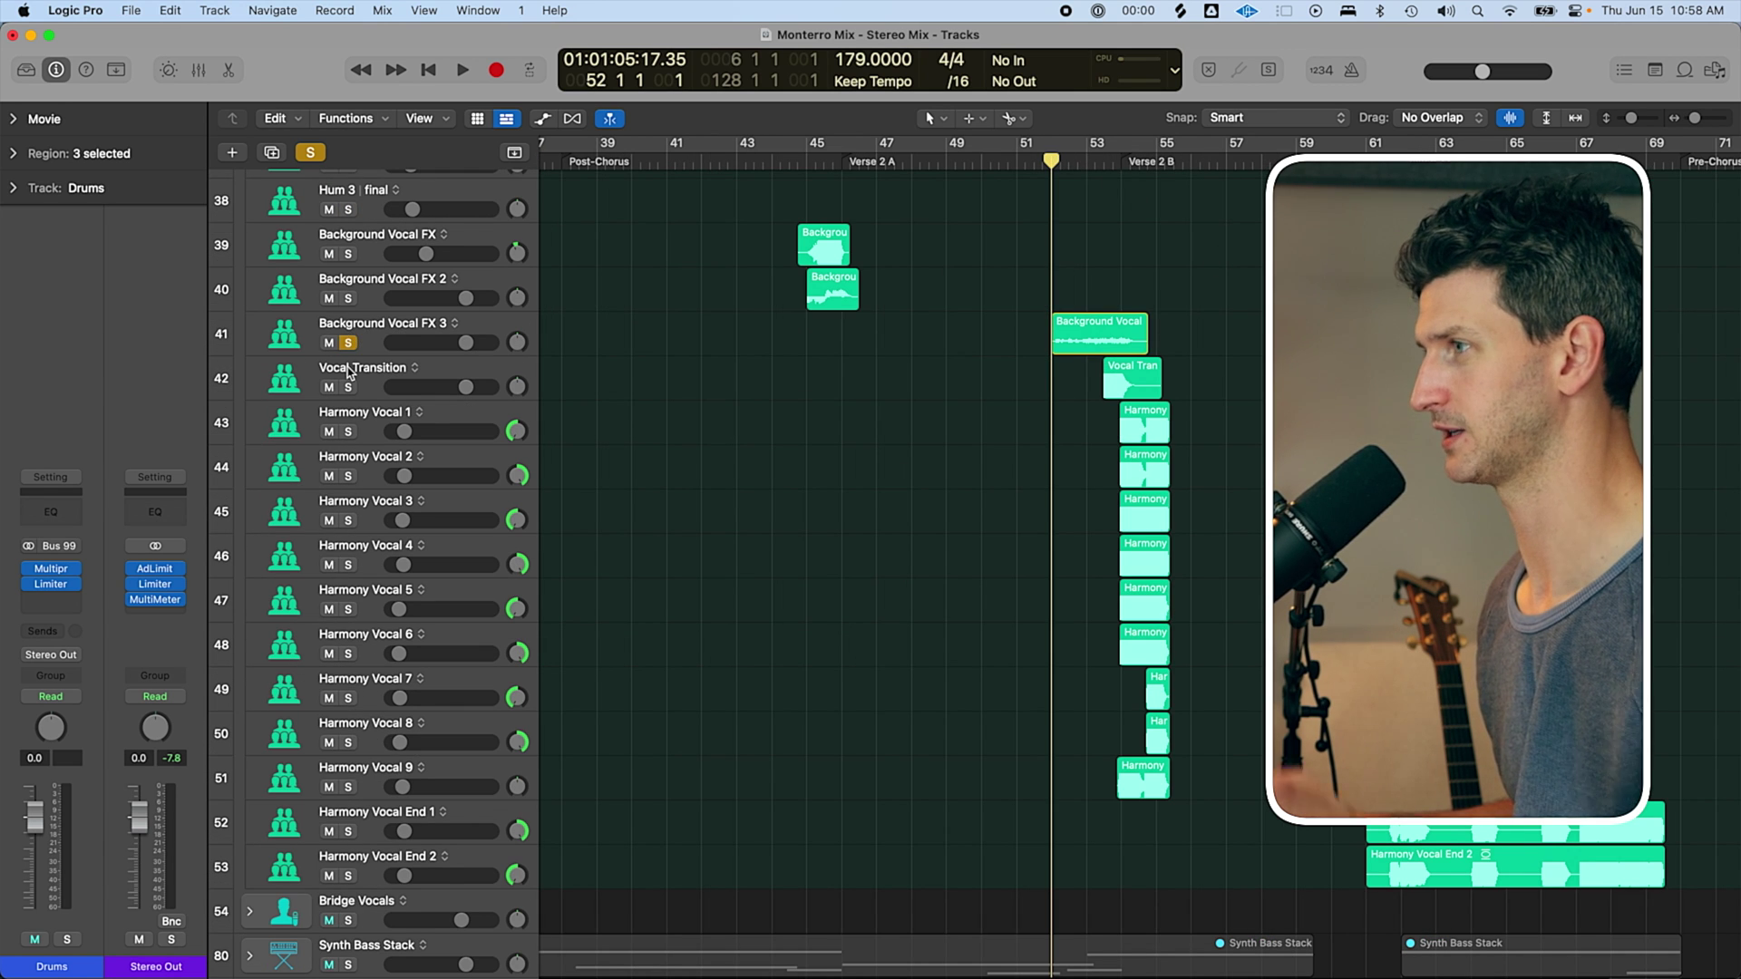
pyautogui.click(390, 336)
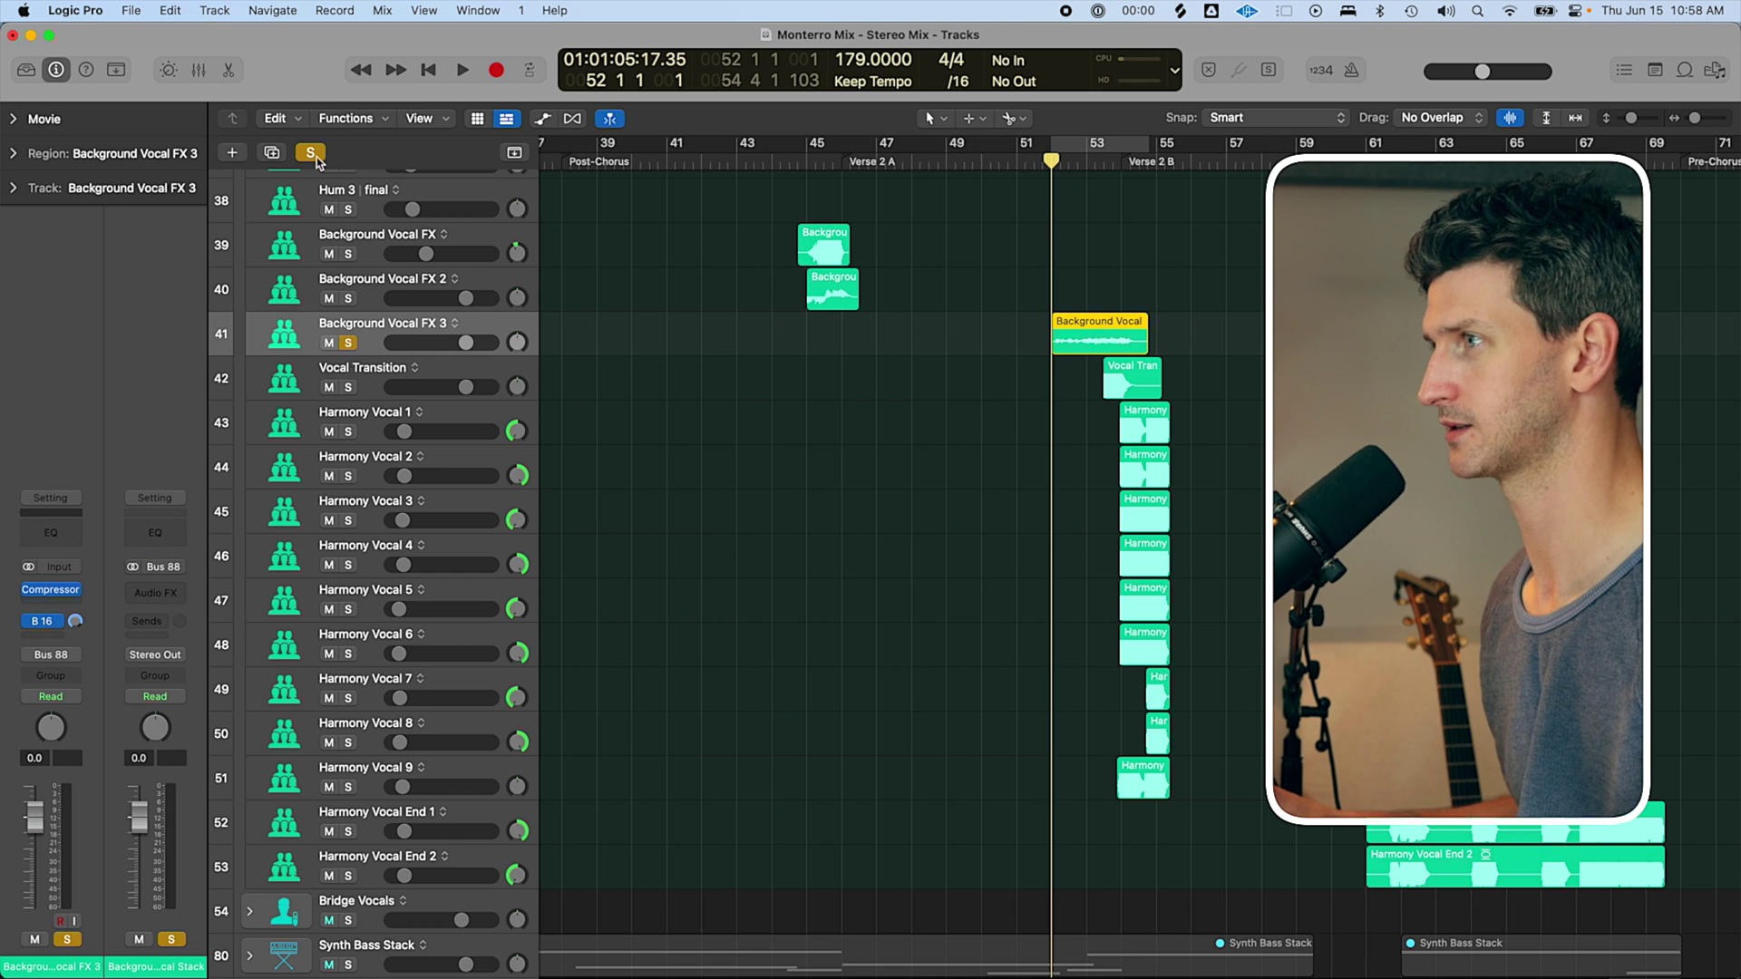
pyautogui.click(349, 344)
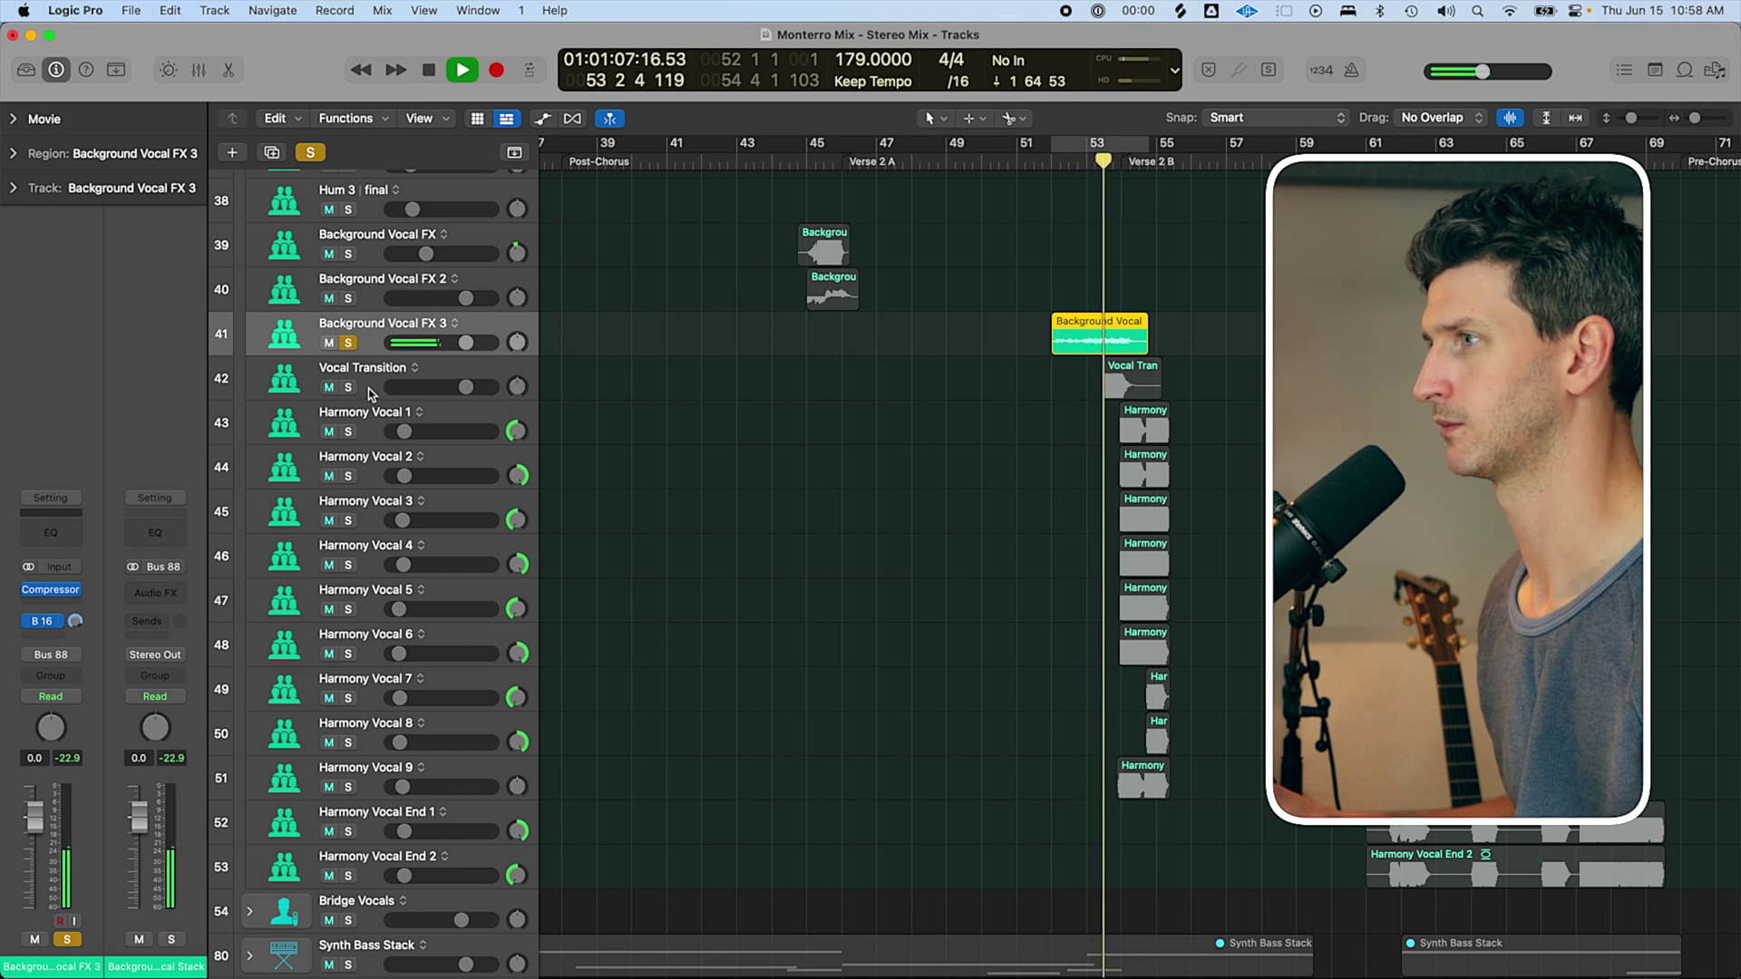
pyautogui.press('space')
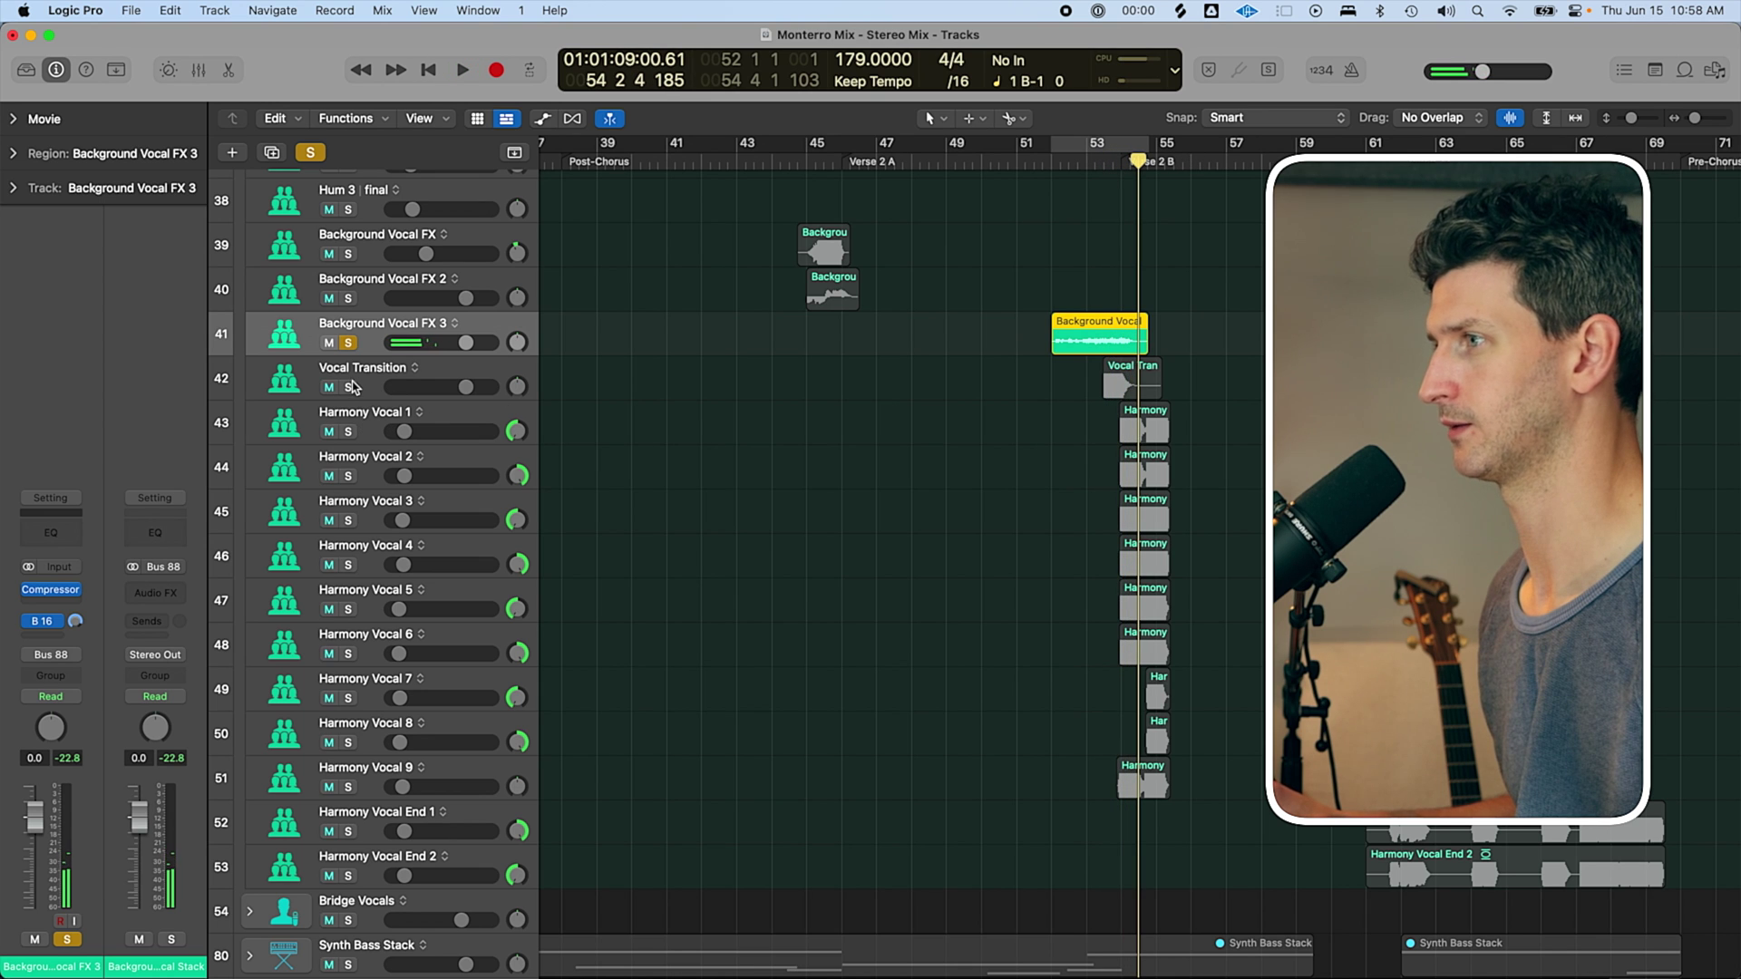
# Add Vocal Transition and Harmony Vocal 1 to 9 to the solo, and audition the layered transition into Verse 2 B.
pyautogui.moveTo(368, 519); pyautogui.dragTo(372, 790)
pyautogui.click(1044, 163)
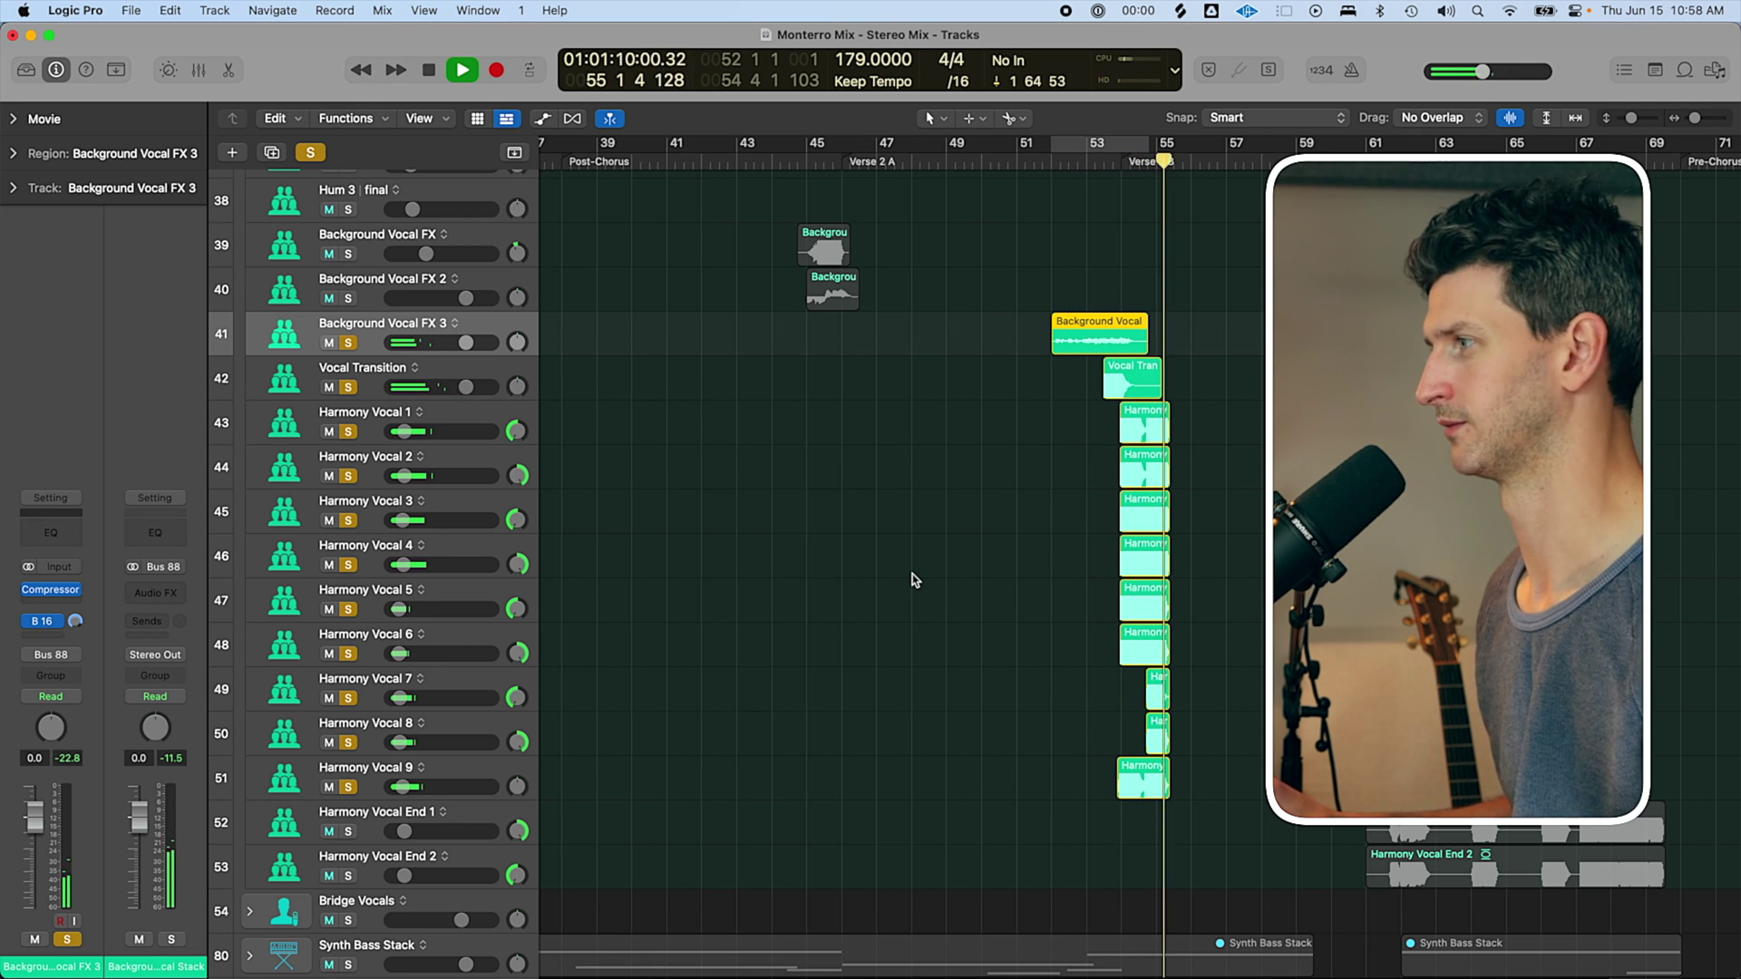
pyautogui.press('space')
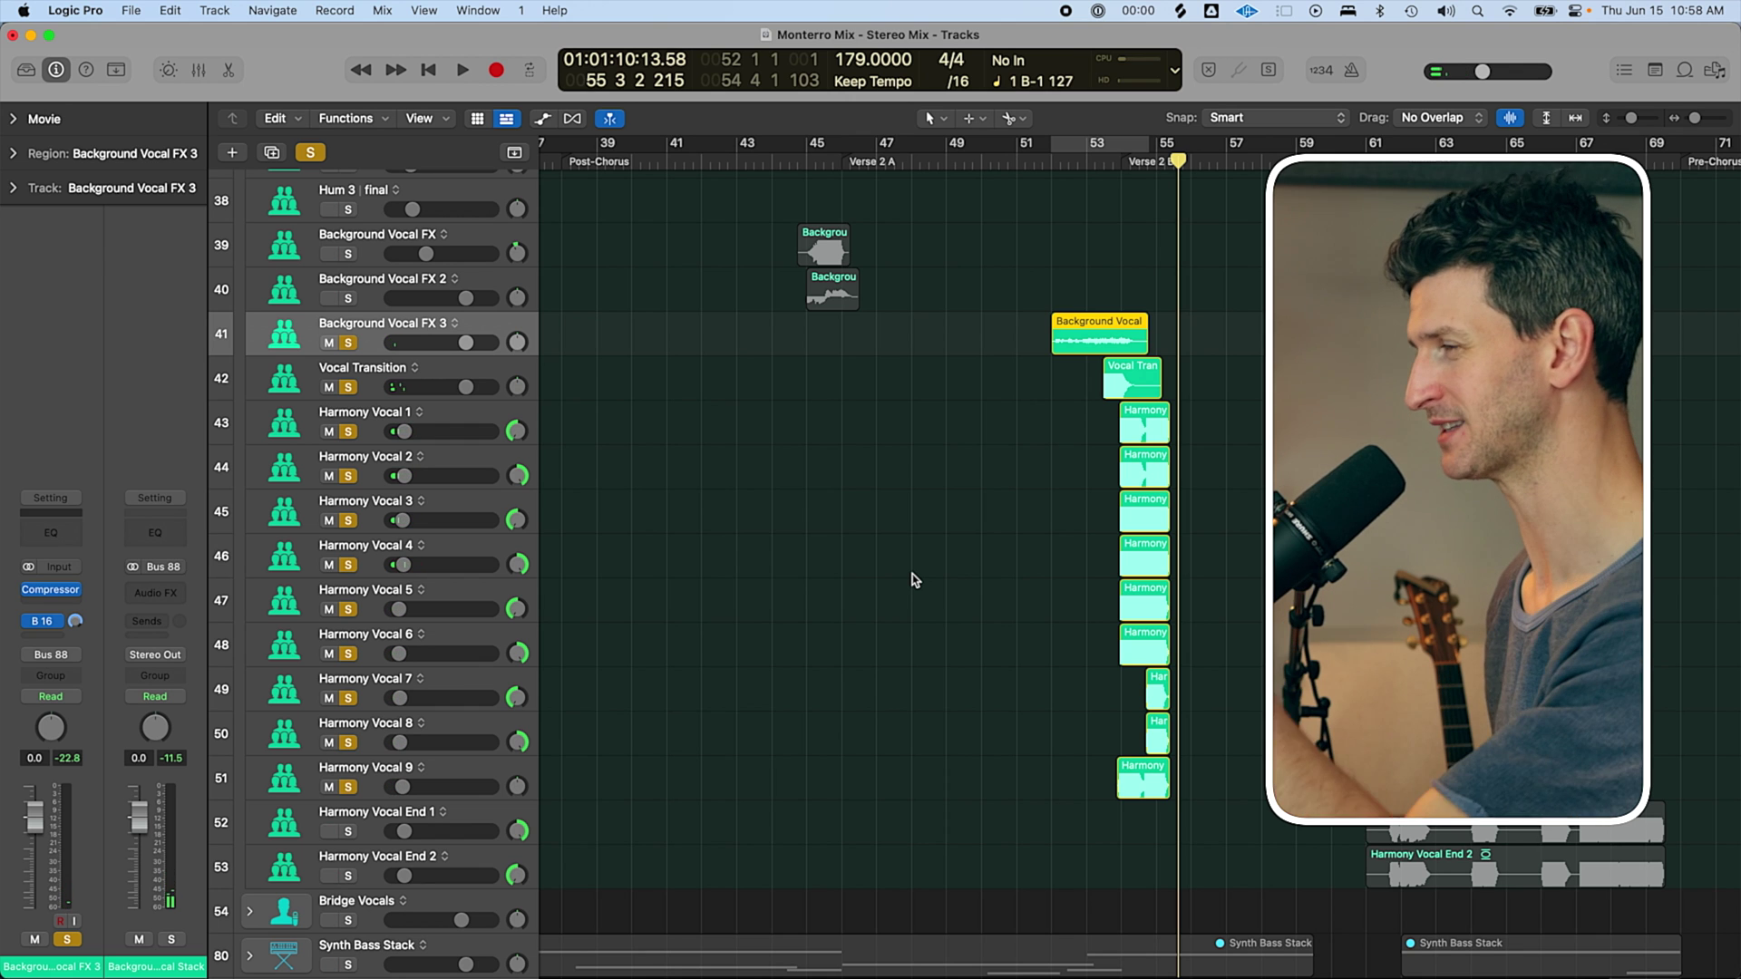
pyautogui.click(1112, 163)
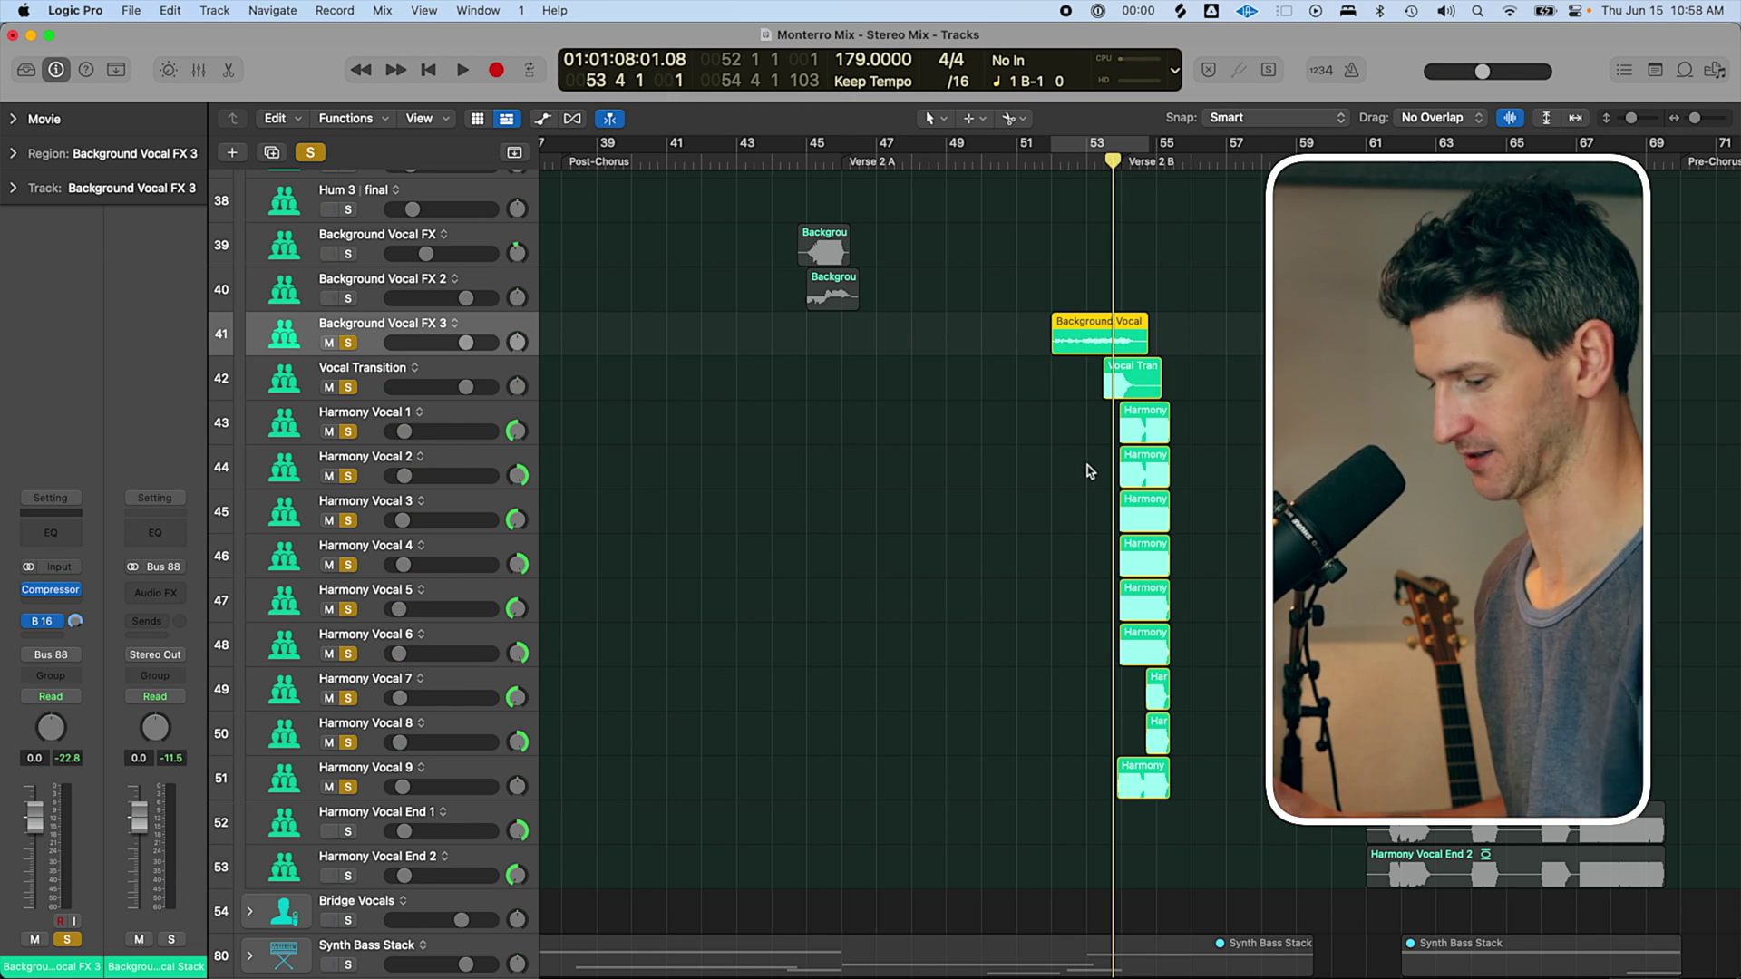
pyautogui.moveTo(957, 276); pyautogui.dragTo(1342, 807)
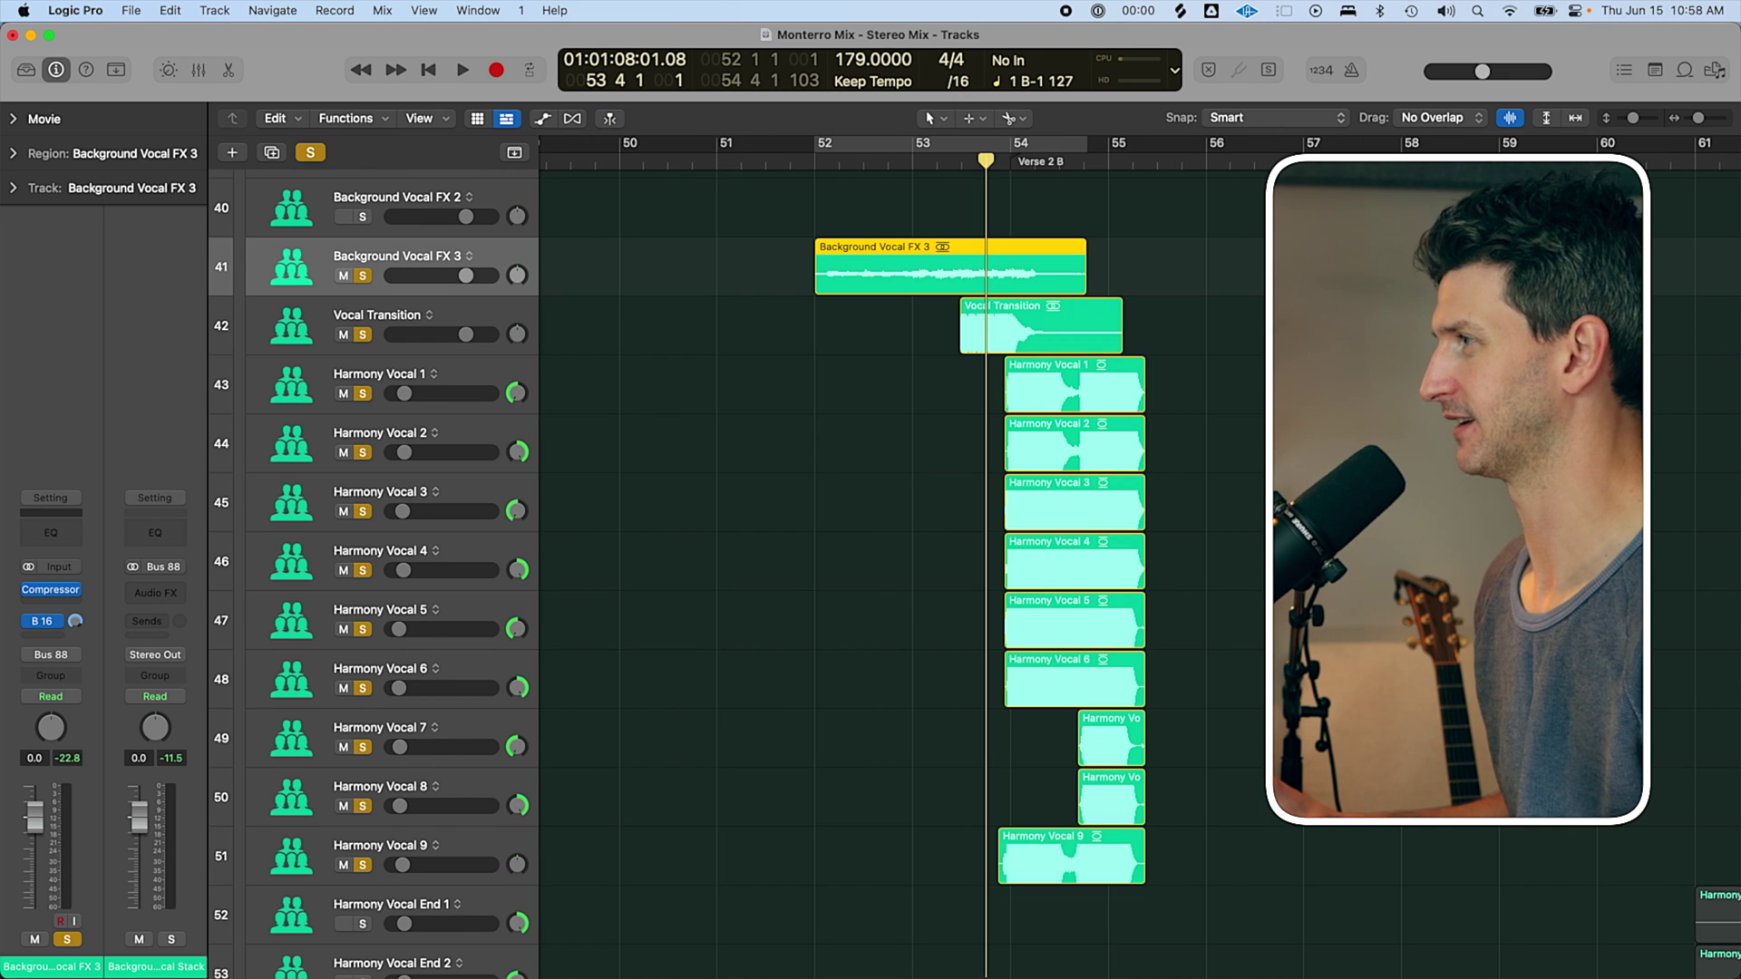
pyautogui.click(947, 158)
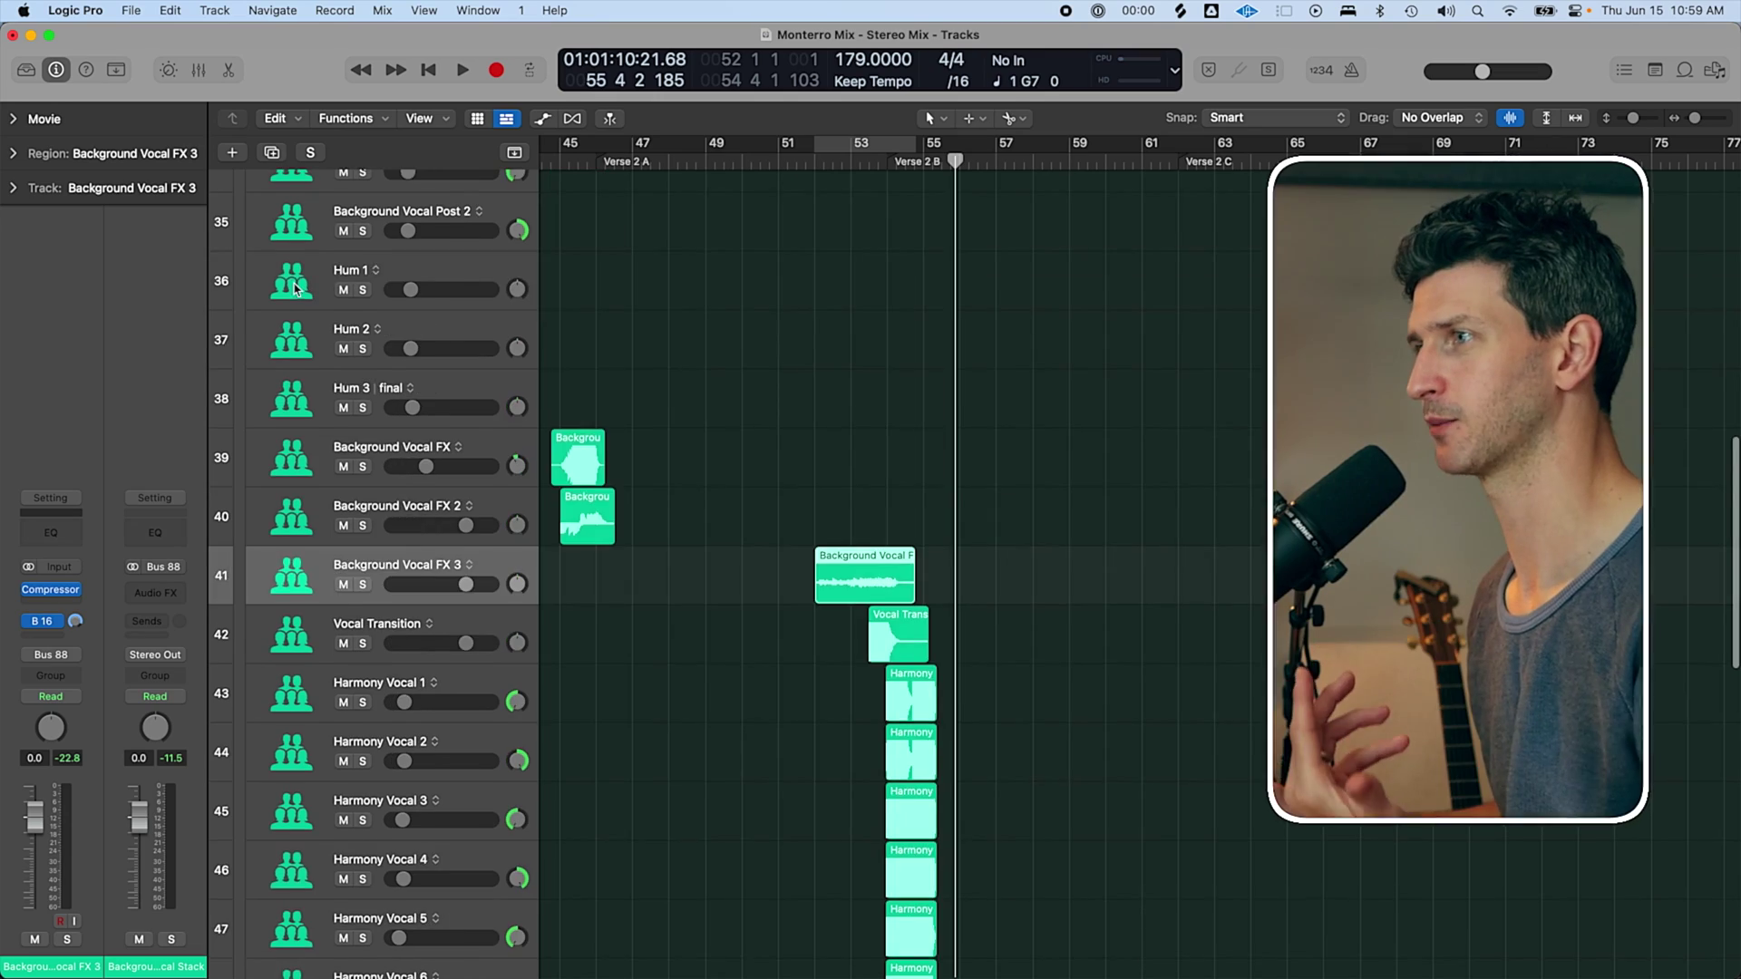
# Collapse the Background Vocal Stack, and solo and expand the Bridge Vocals stack.
pyautogui.scroll(-10, 286, 286)
pyautogui.scroll(6, 286, 286)
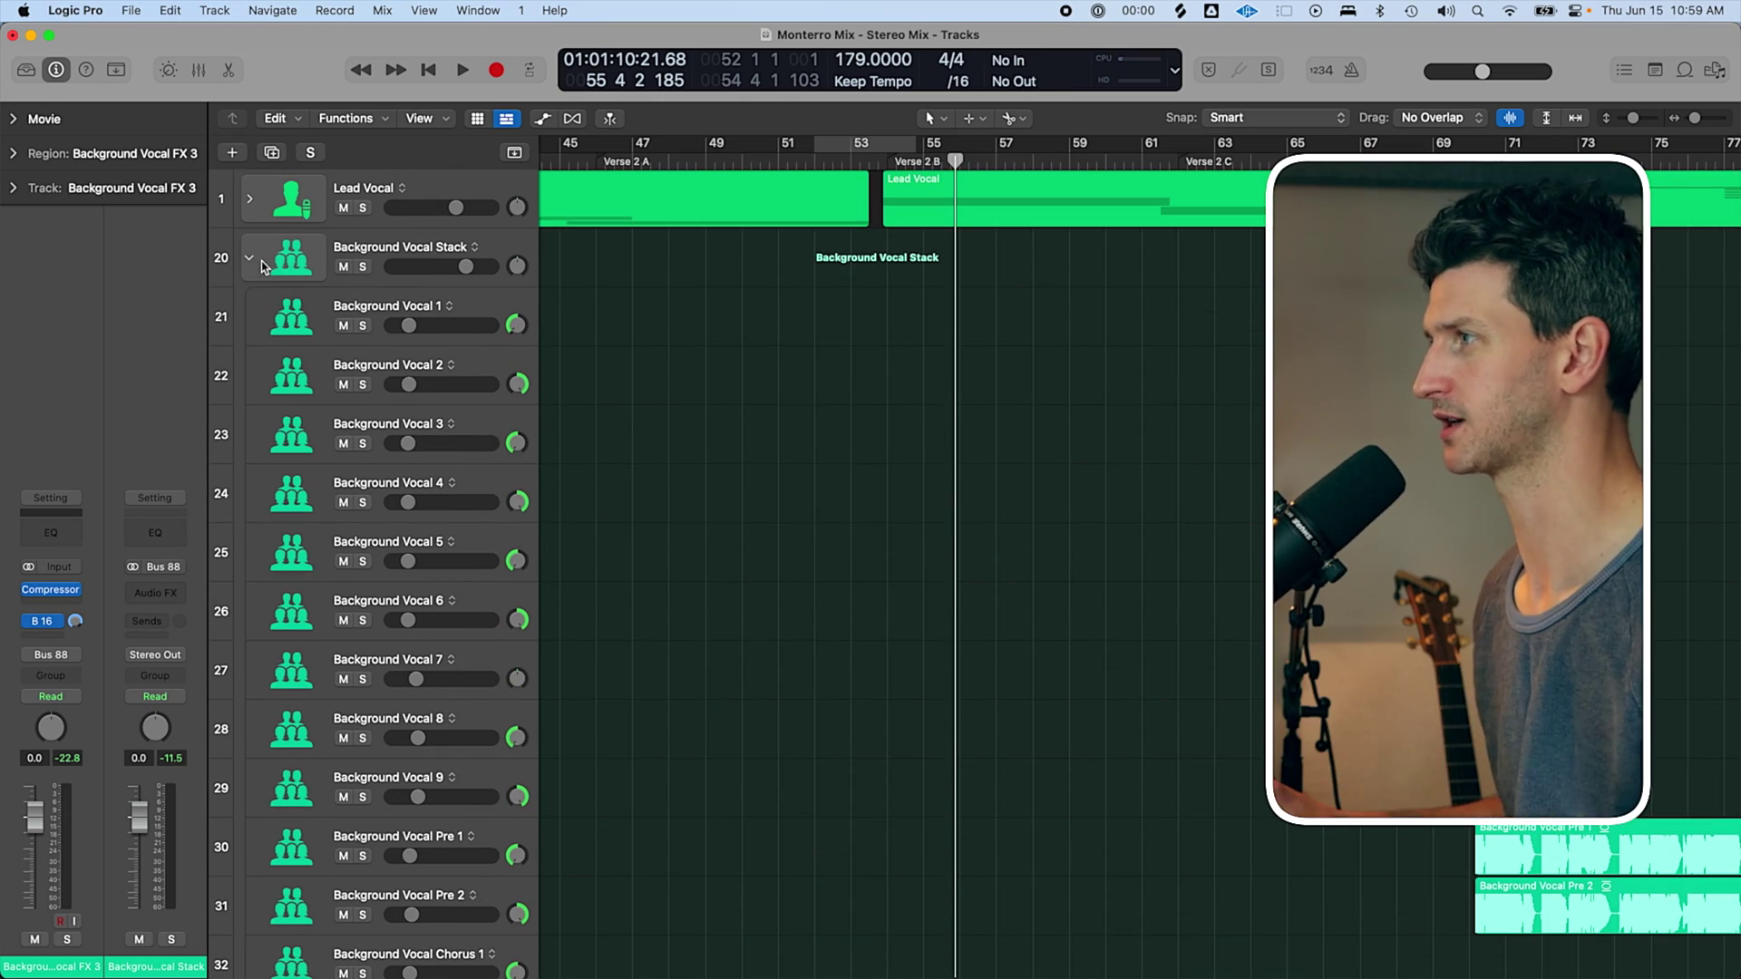
pyautogui.click(249, 258)
pyautogui.hscroll(15, 1076, 254)
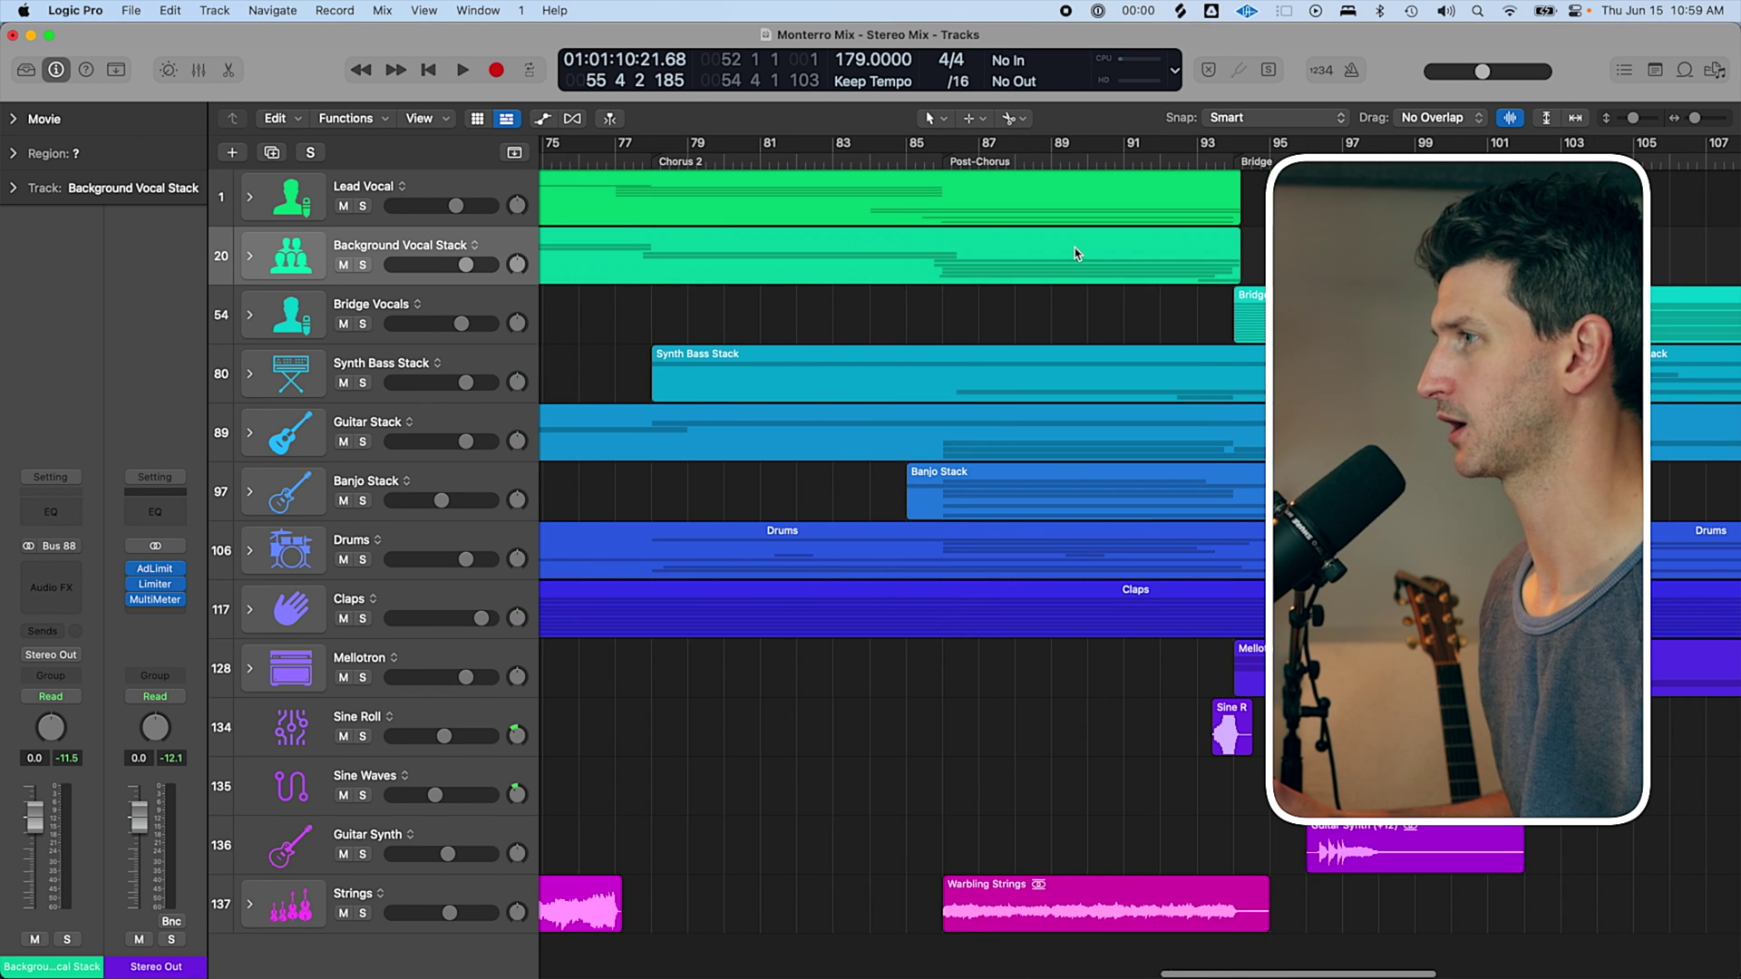
pyautogui.click(363, 324)
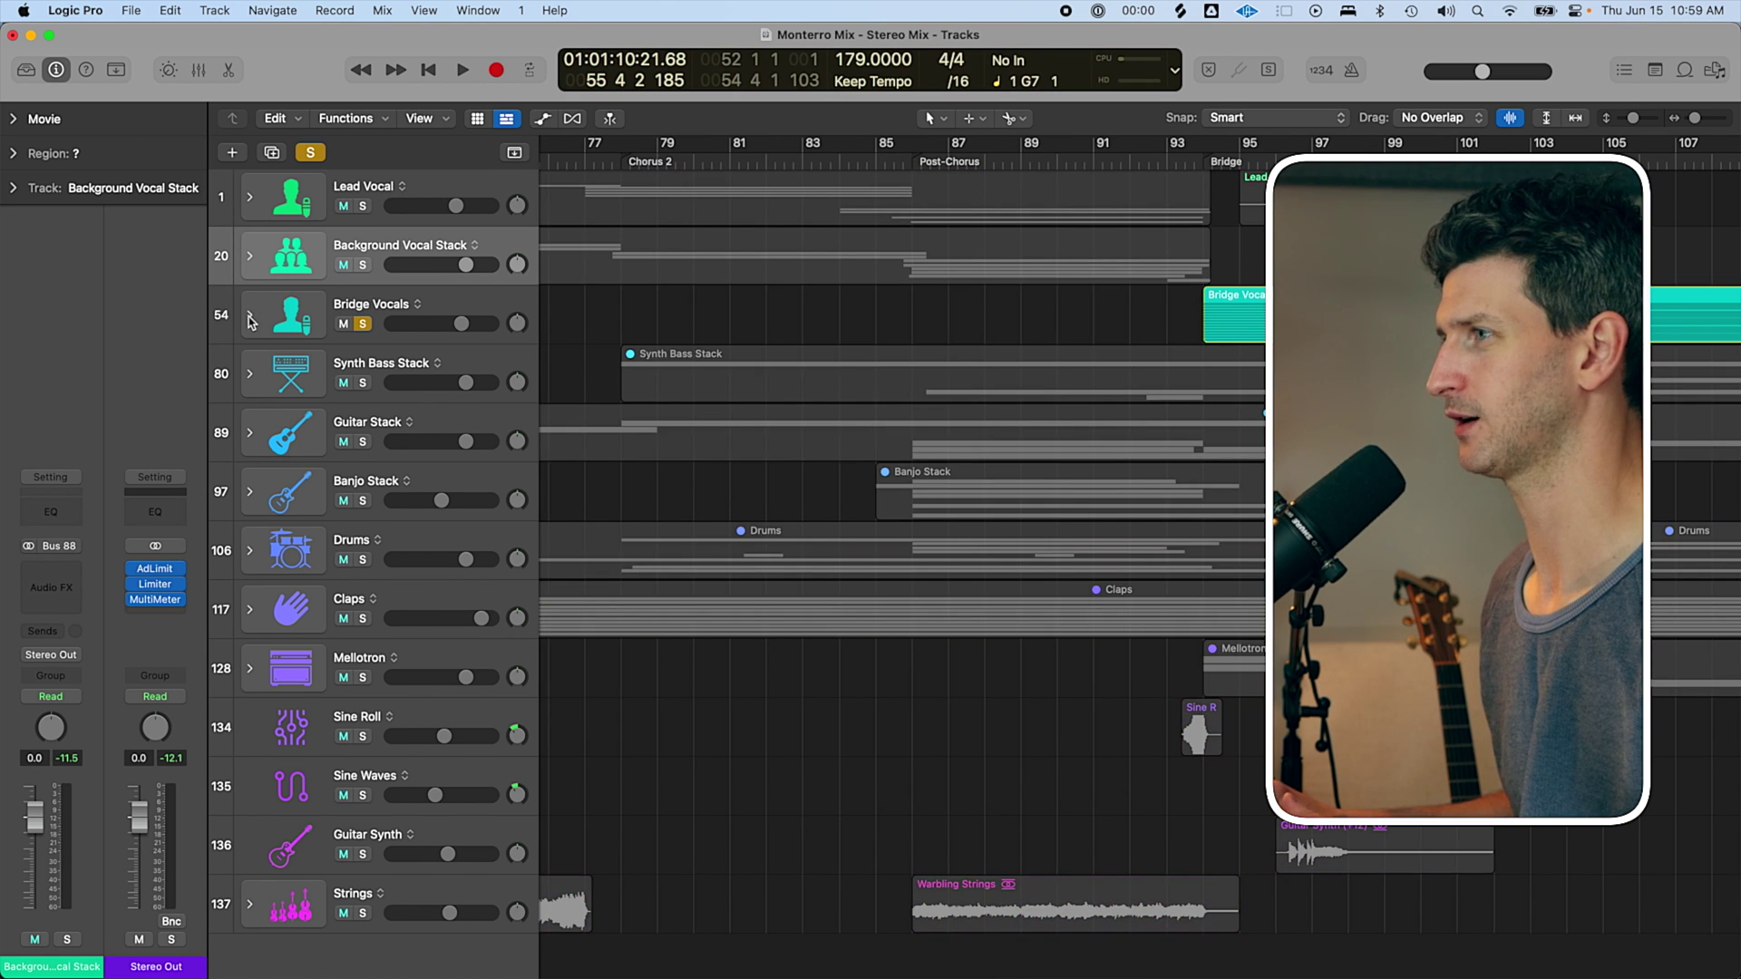
pyautogui.click(250, 318)
# Examine the Bridge Vocals regions, moving the playhead to the Bridge start and on to bar 102.
pyautogui.click(1201, 158)
pyautogui.scroll(-3, 816, 544)
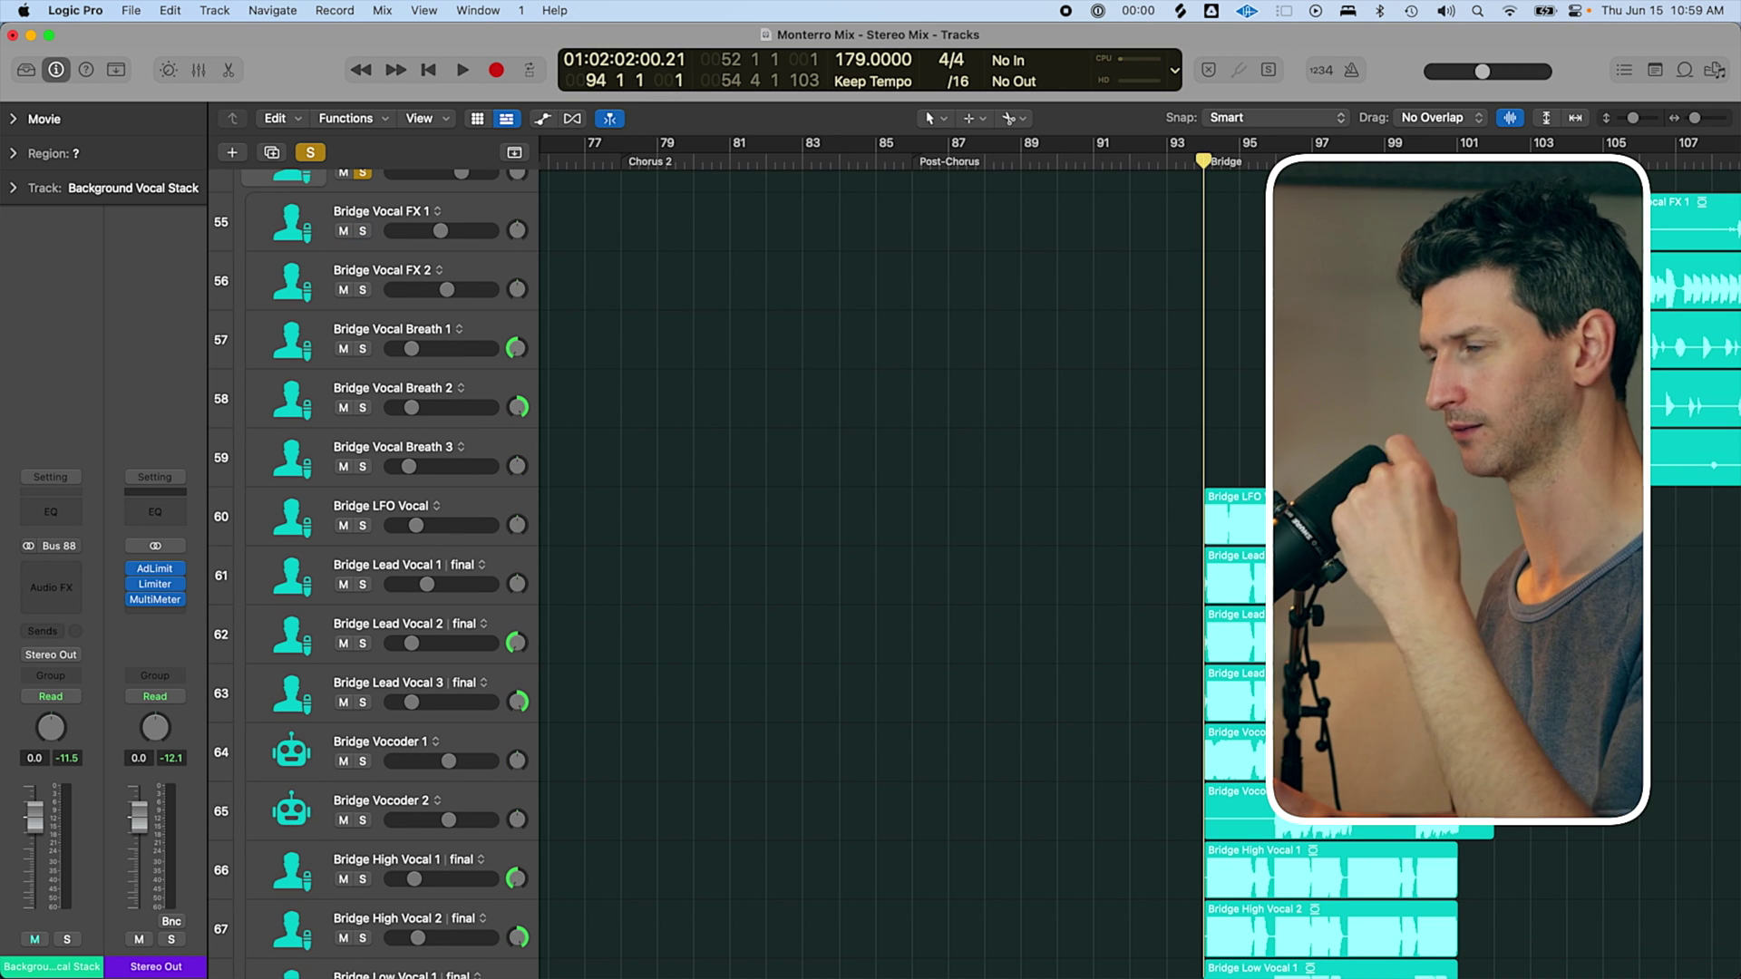
pyautogui.hscroll(10, 1071, 159)
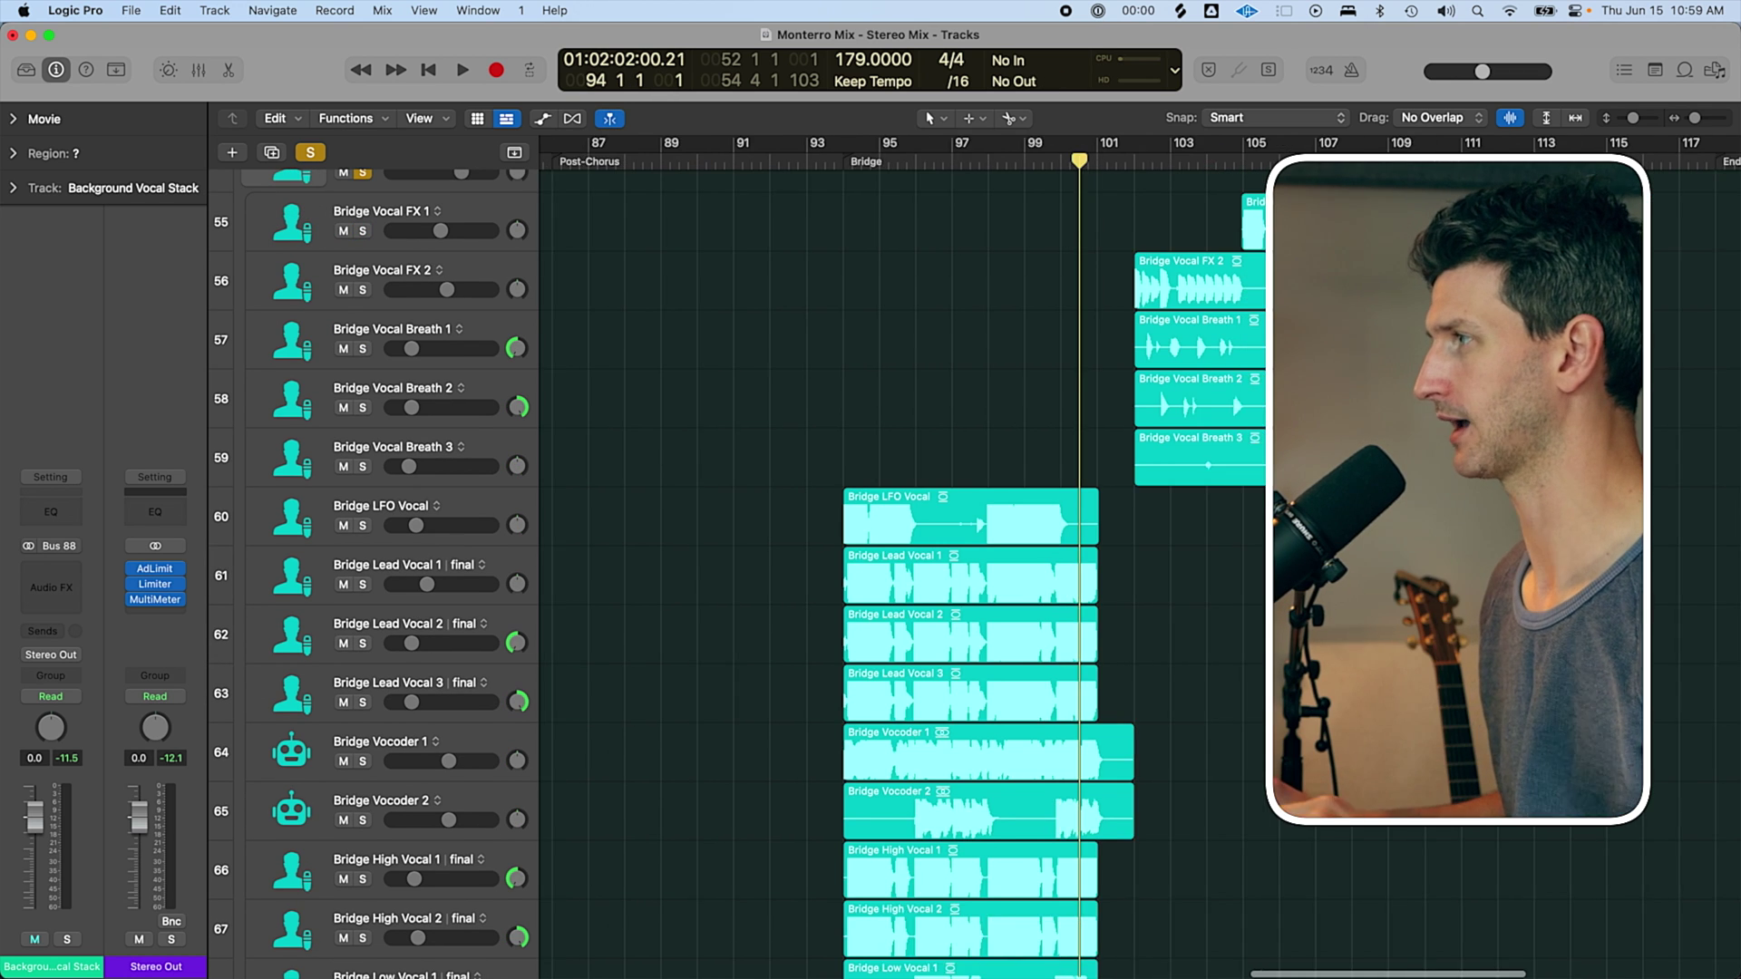
pyautogui.click(1073, 159)
pyautogui.press('Right')
pyautogui.press('Right')
pyautogui.press('Right')
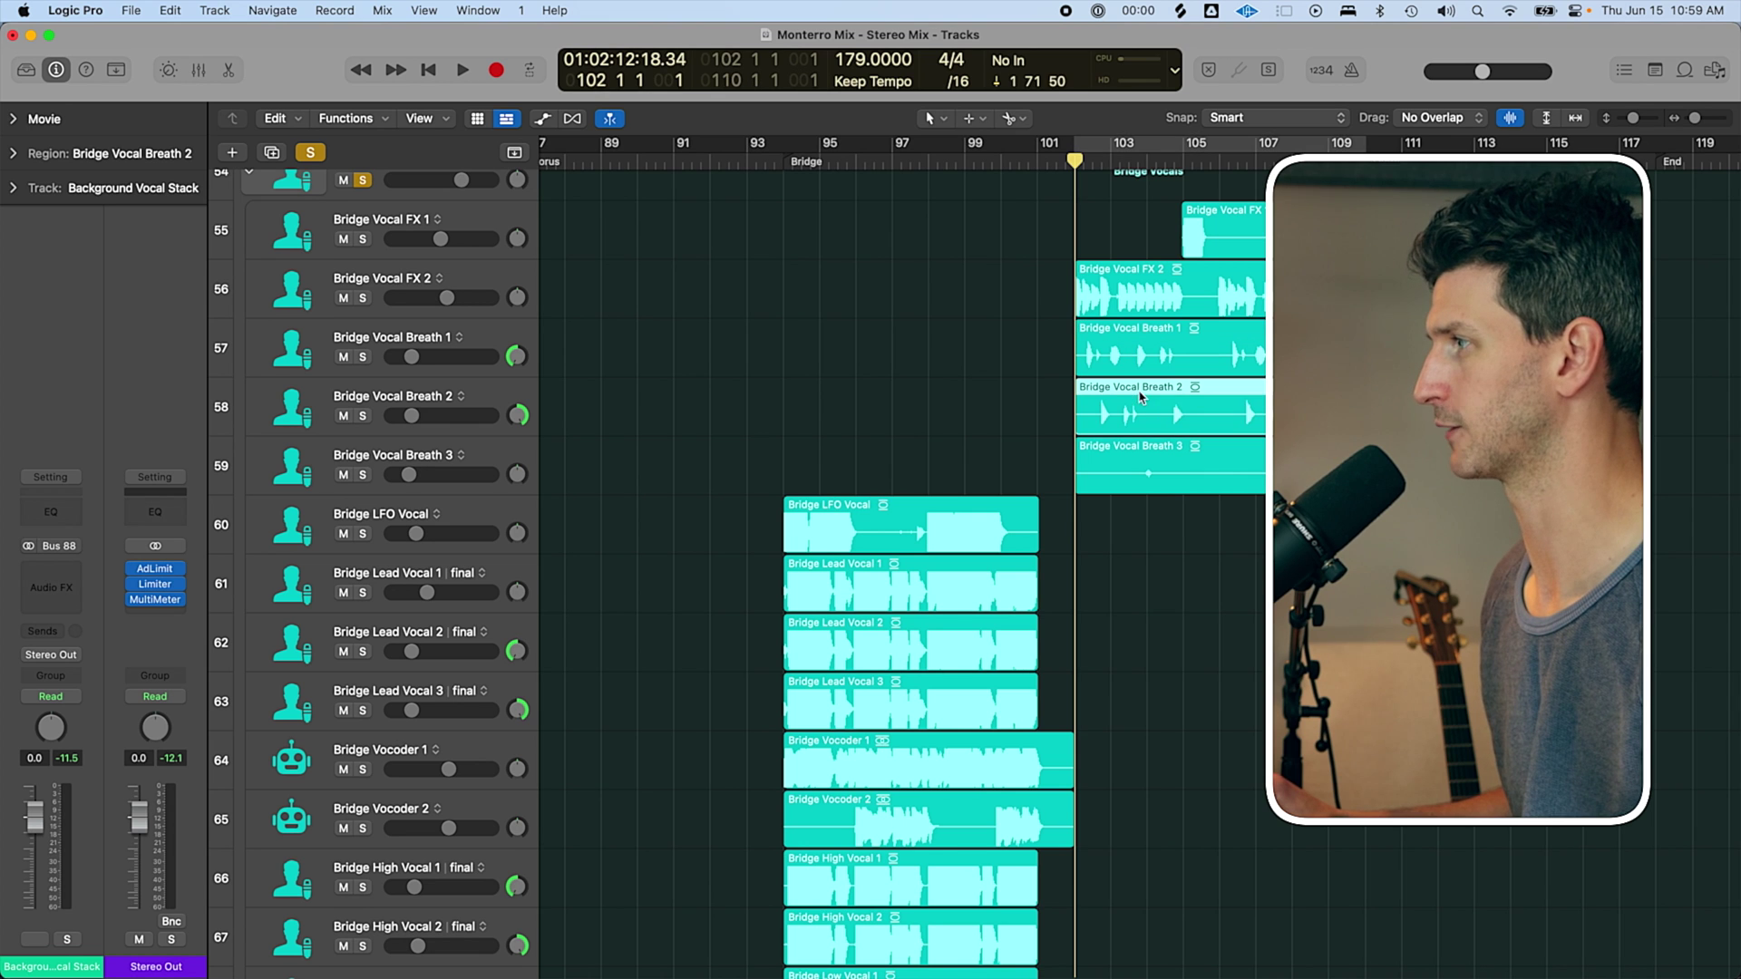
# Audition the soloed Bridge Vocals stack through the Bridge with cycling turned off, viewing its lead, vocoder and counterpoint tracks.
pyautogui.click(784, 145)
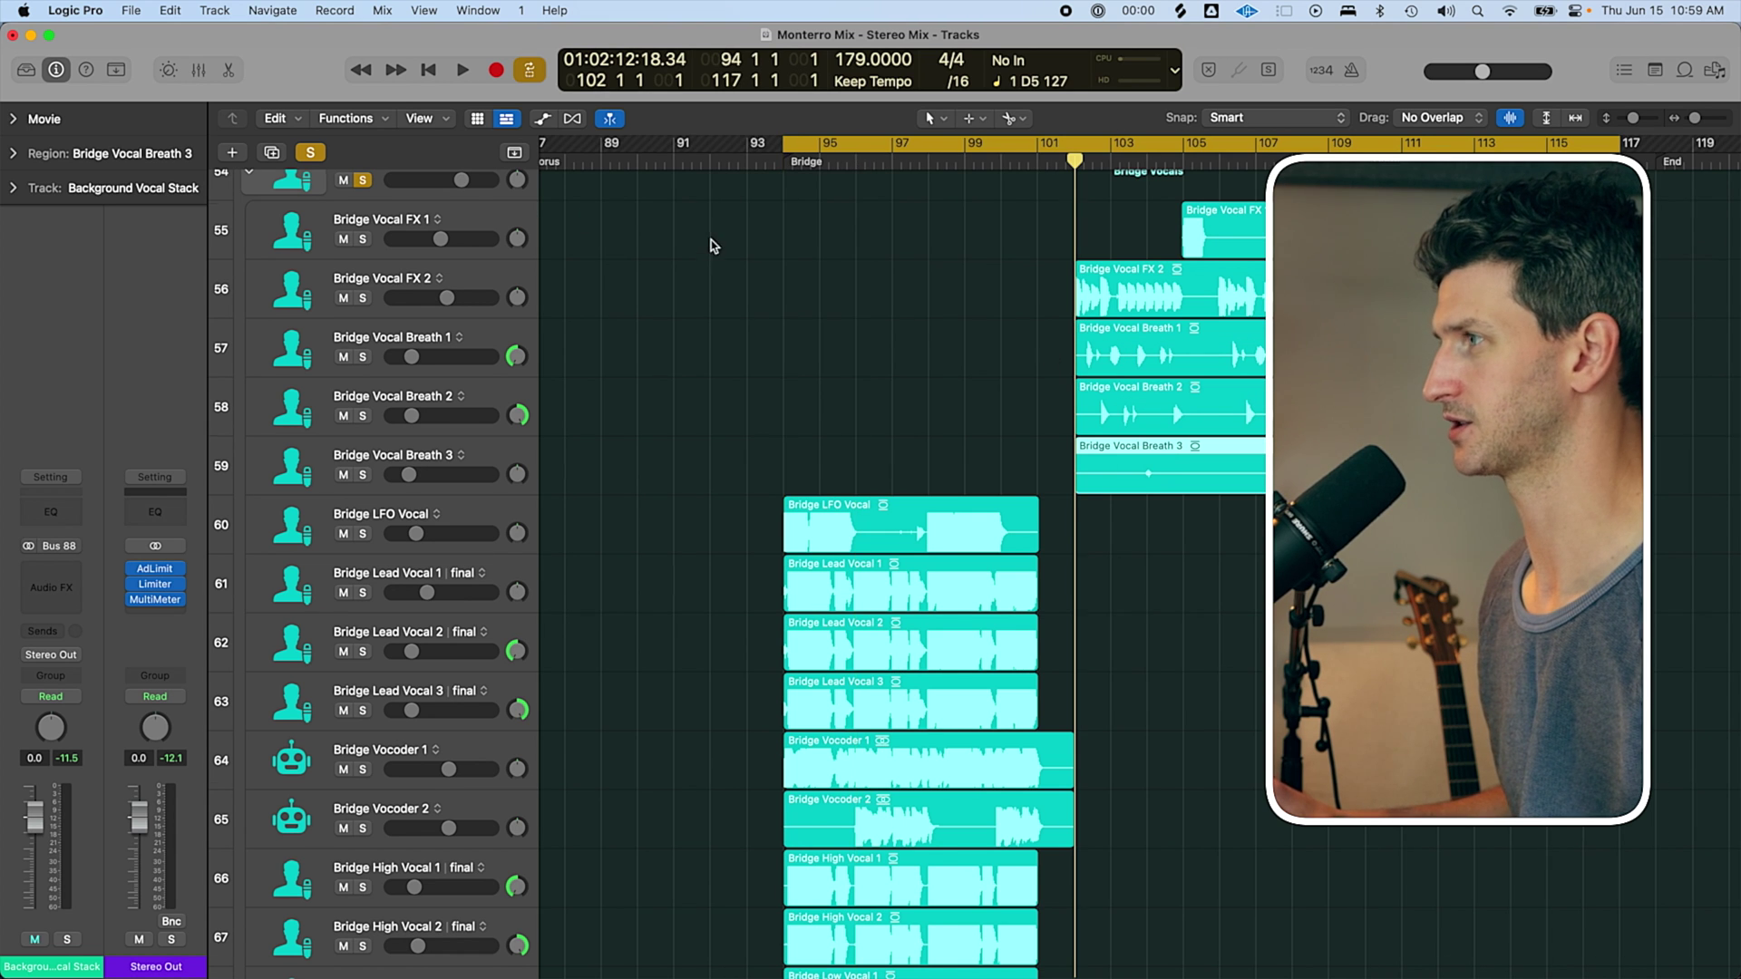
pyautogui.press('super+Up')
pyautogui.press('super+Up')
pyautogui.press('super+Up')
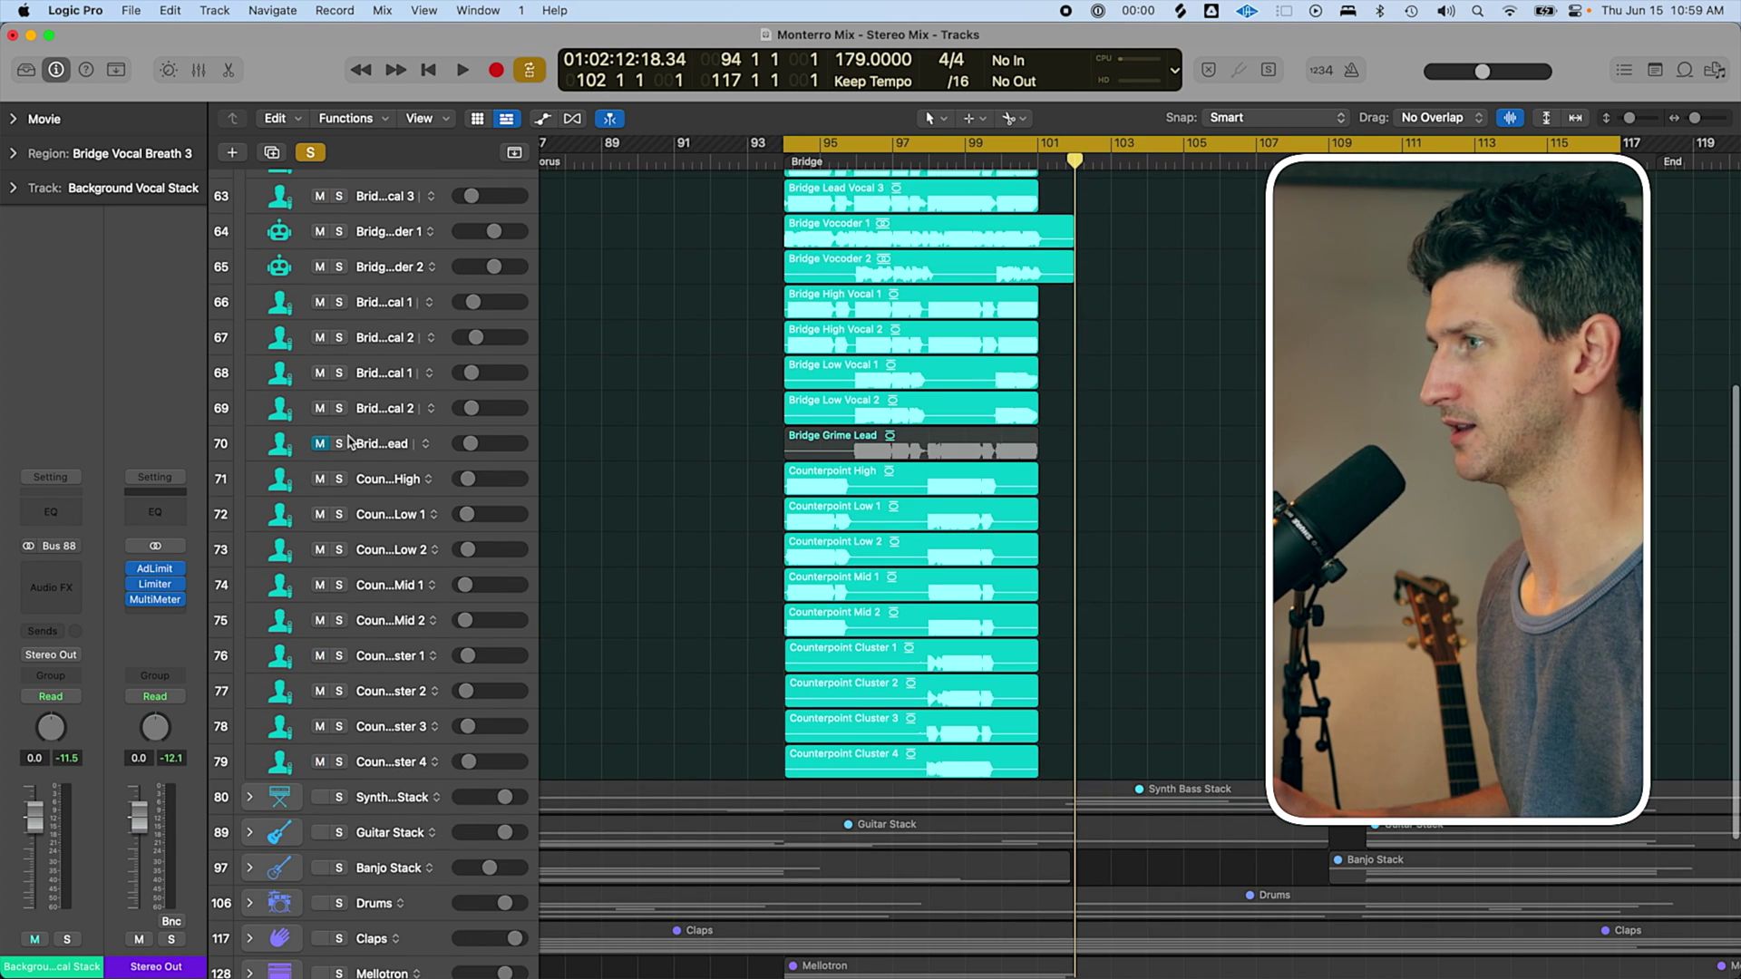
pyautogui.press('space')
pyautogui.press('c')
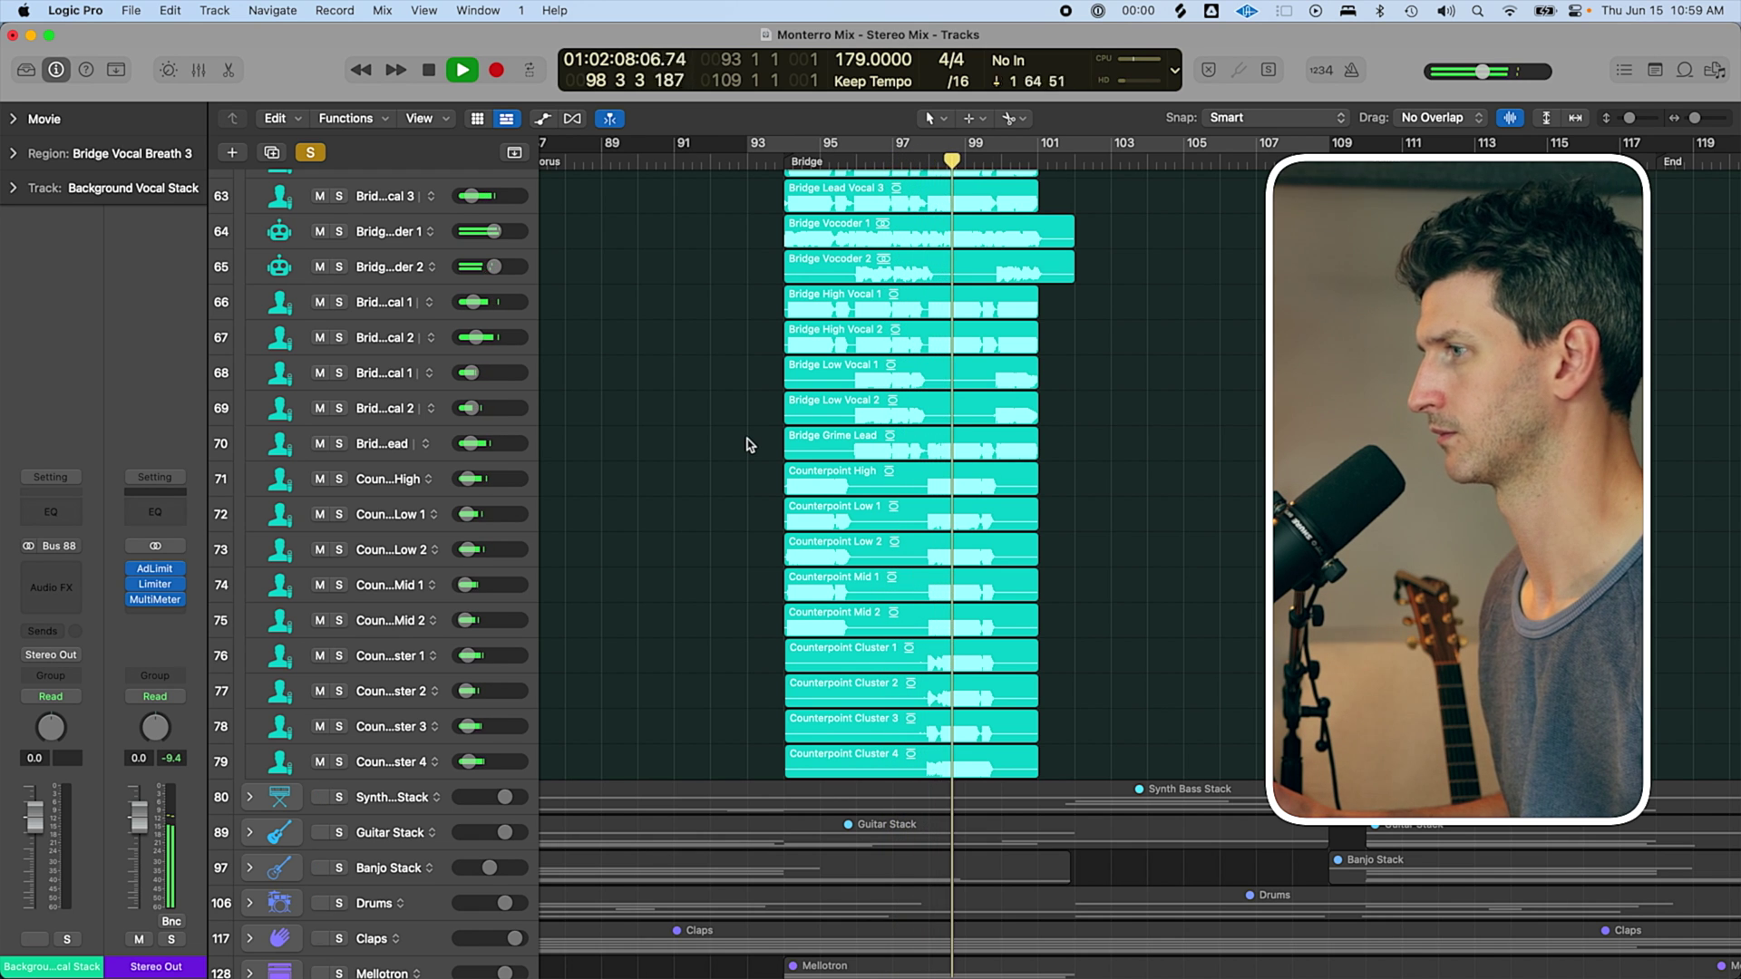
pyautogui.scroll(3, 747, 439)
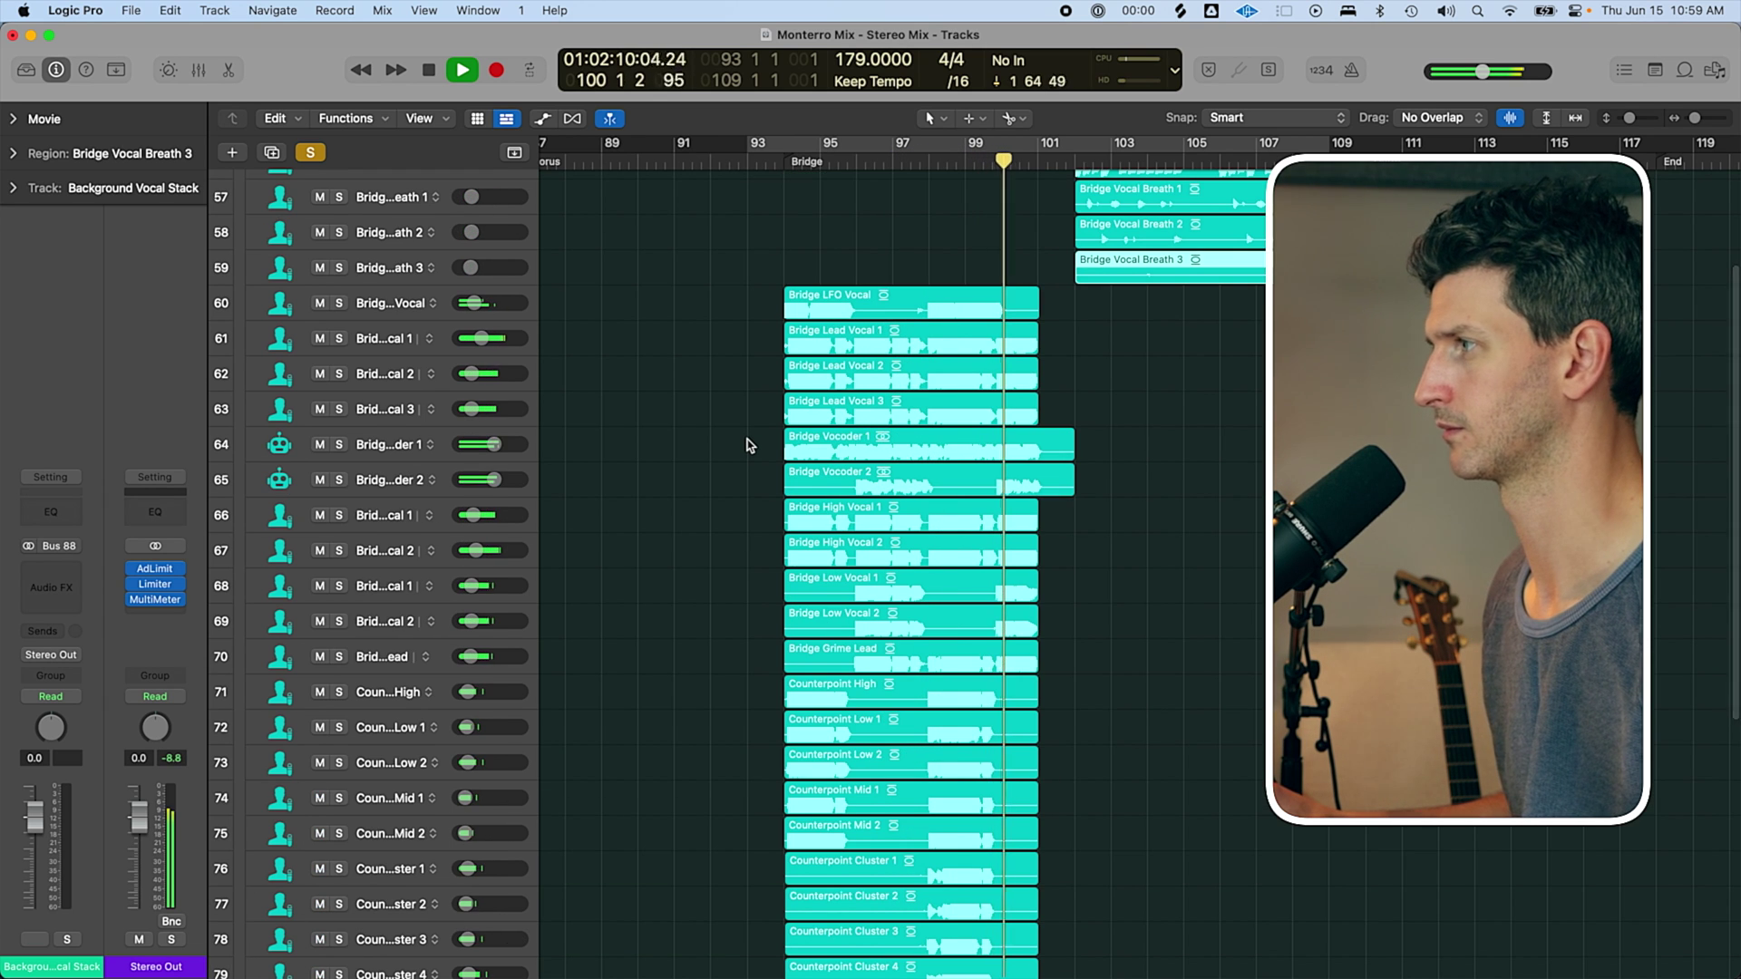
pyautogui.scroll(4, 753, 447)
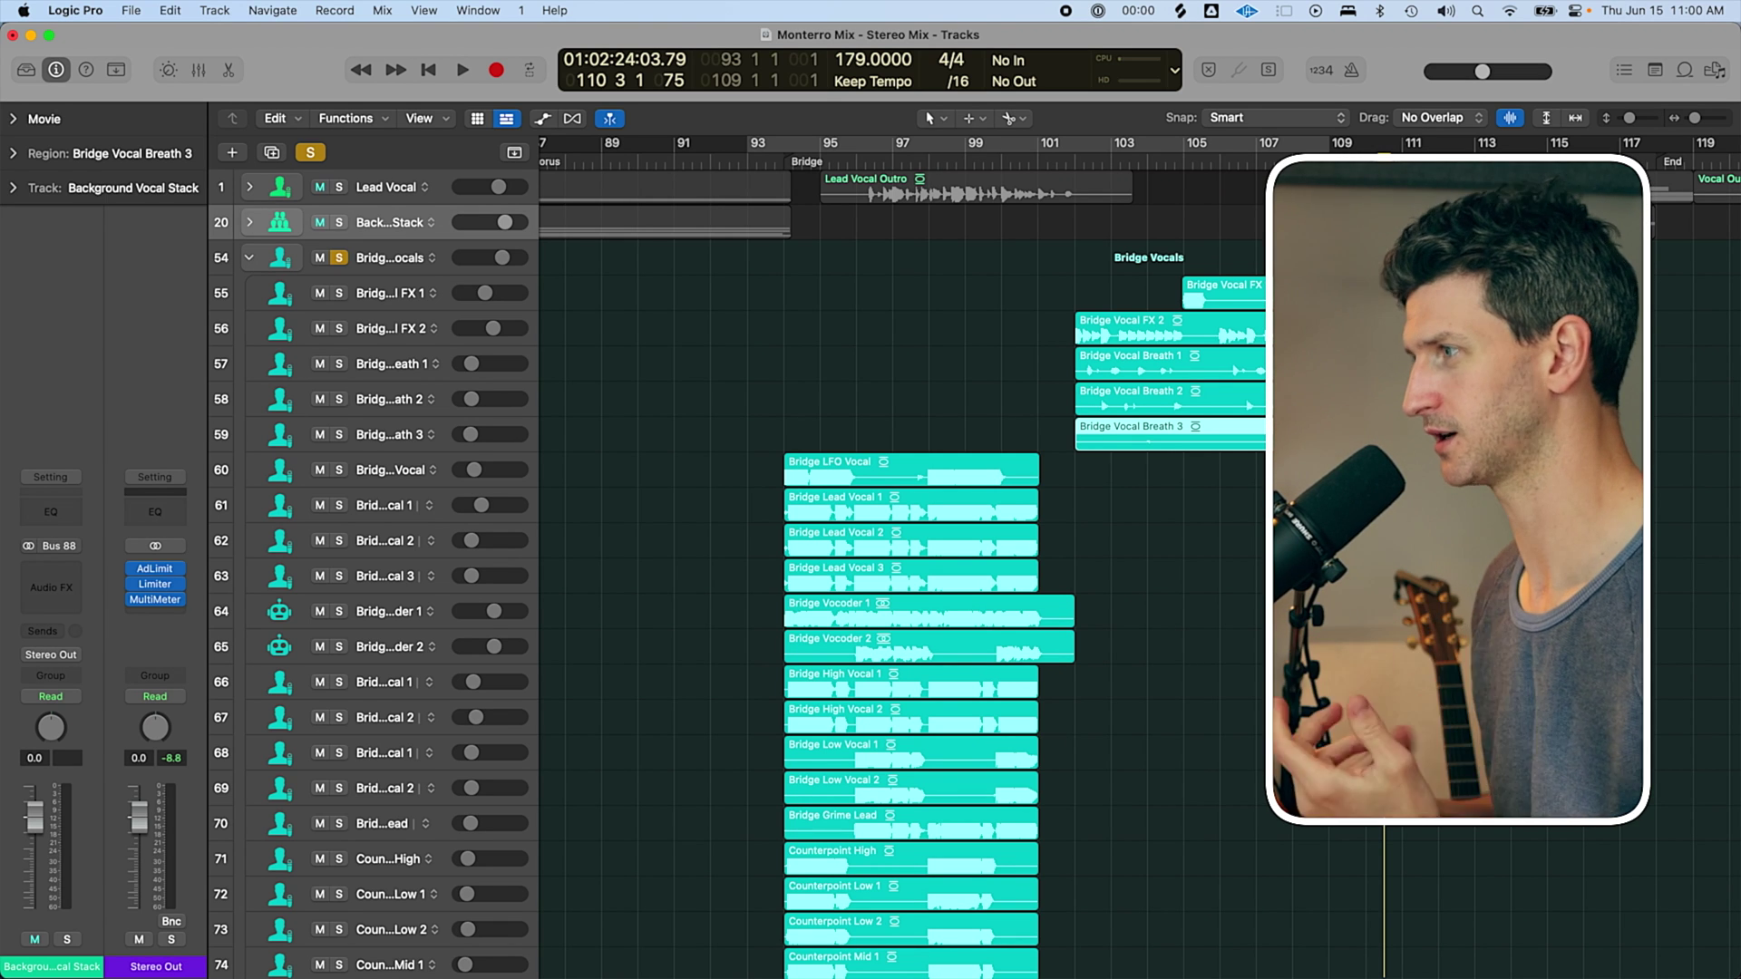
# Return the playhead to bar 93, just before the Bridge, and clear the solo and collapse the Bridge Vocals stack.
pyautogui.scroll(-5, 832, 247)
pyautogui.click(760, 162)
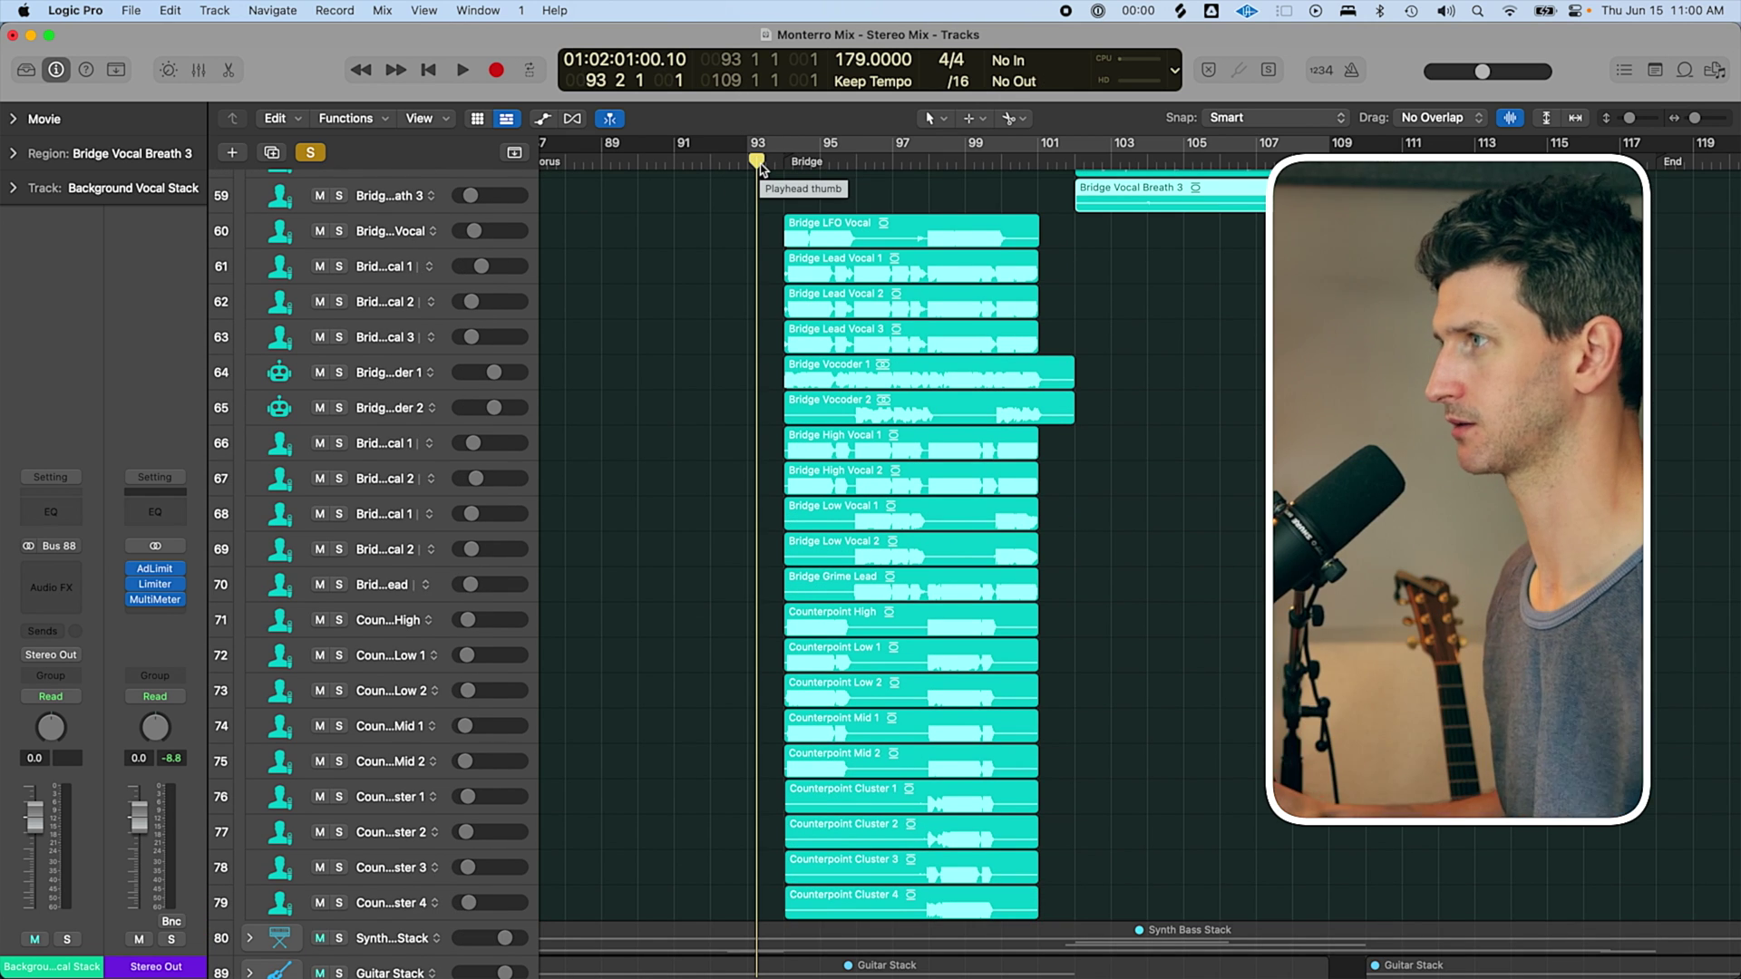
pyautogui.keyDown('ctrl'); pyautogui.keyDown('alt'); pyautogui.click(1031, 598); pyautogui.keyUp('alt'); pyautogui.keyUp('ctrl')
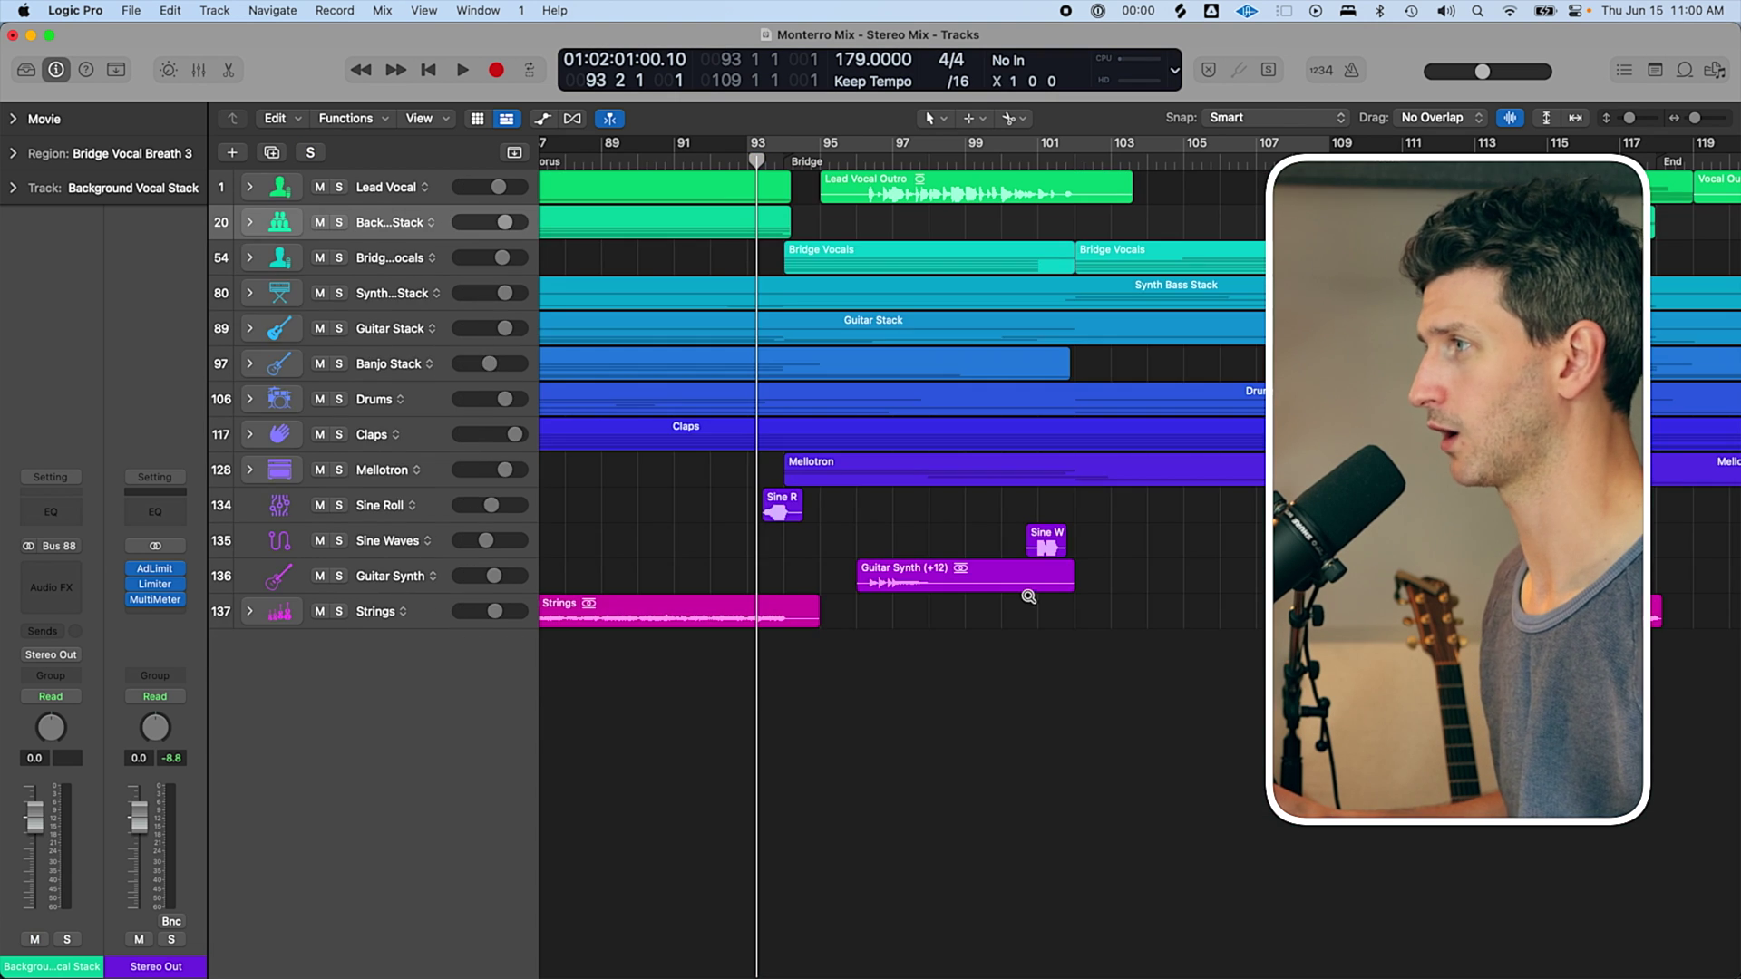
# Select and expand the Lead Vocal stack to show its regions across the whole song, and deselect all regions.
pyautogui.scroll(2, 1031, 598)
pyautogui.hscroll(-10, 536, 365)
pyautogui.hscroll(-8, 860, 440)
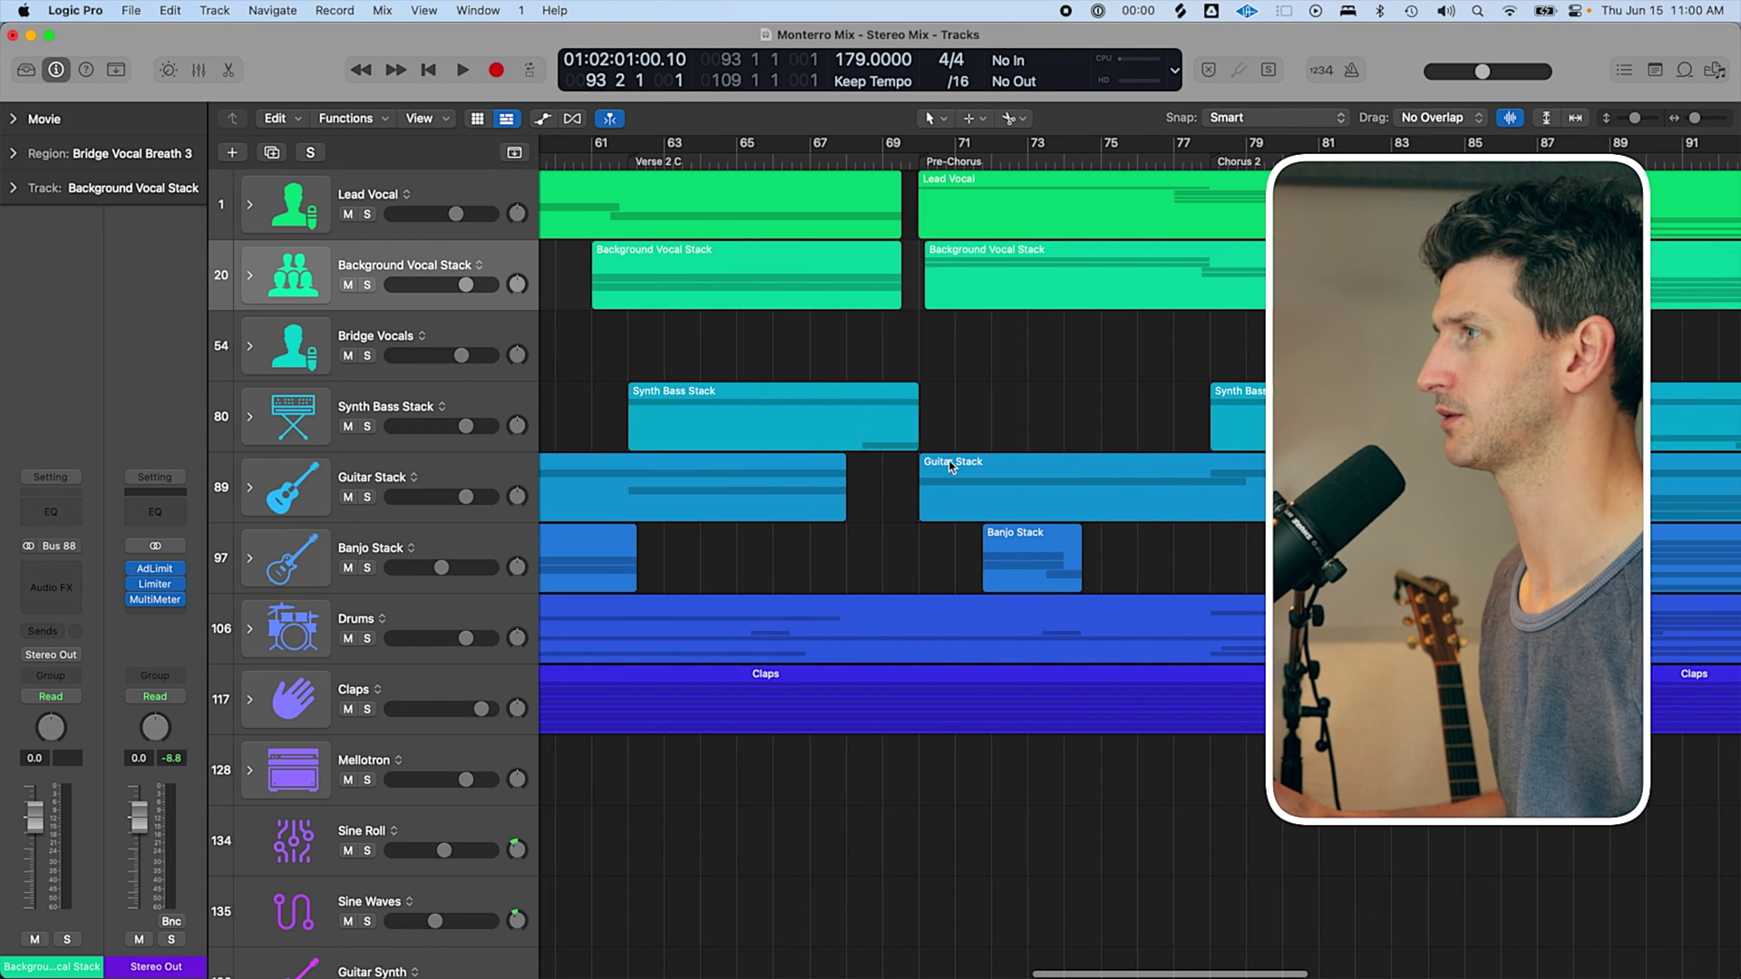
pyautogui.scroll(-2, 860, 441)
pyautogui.click(254, 222)
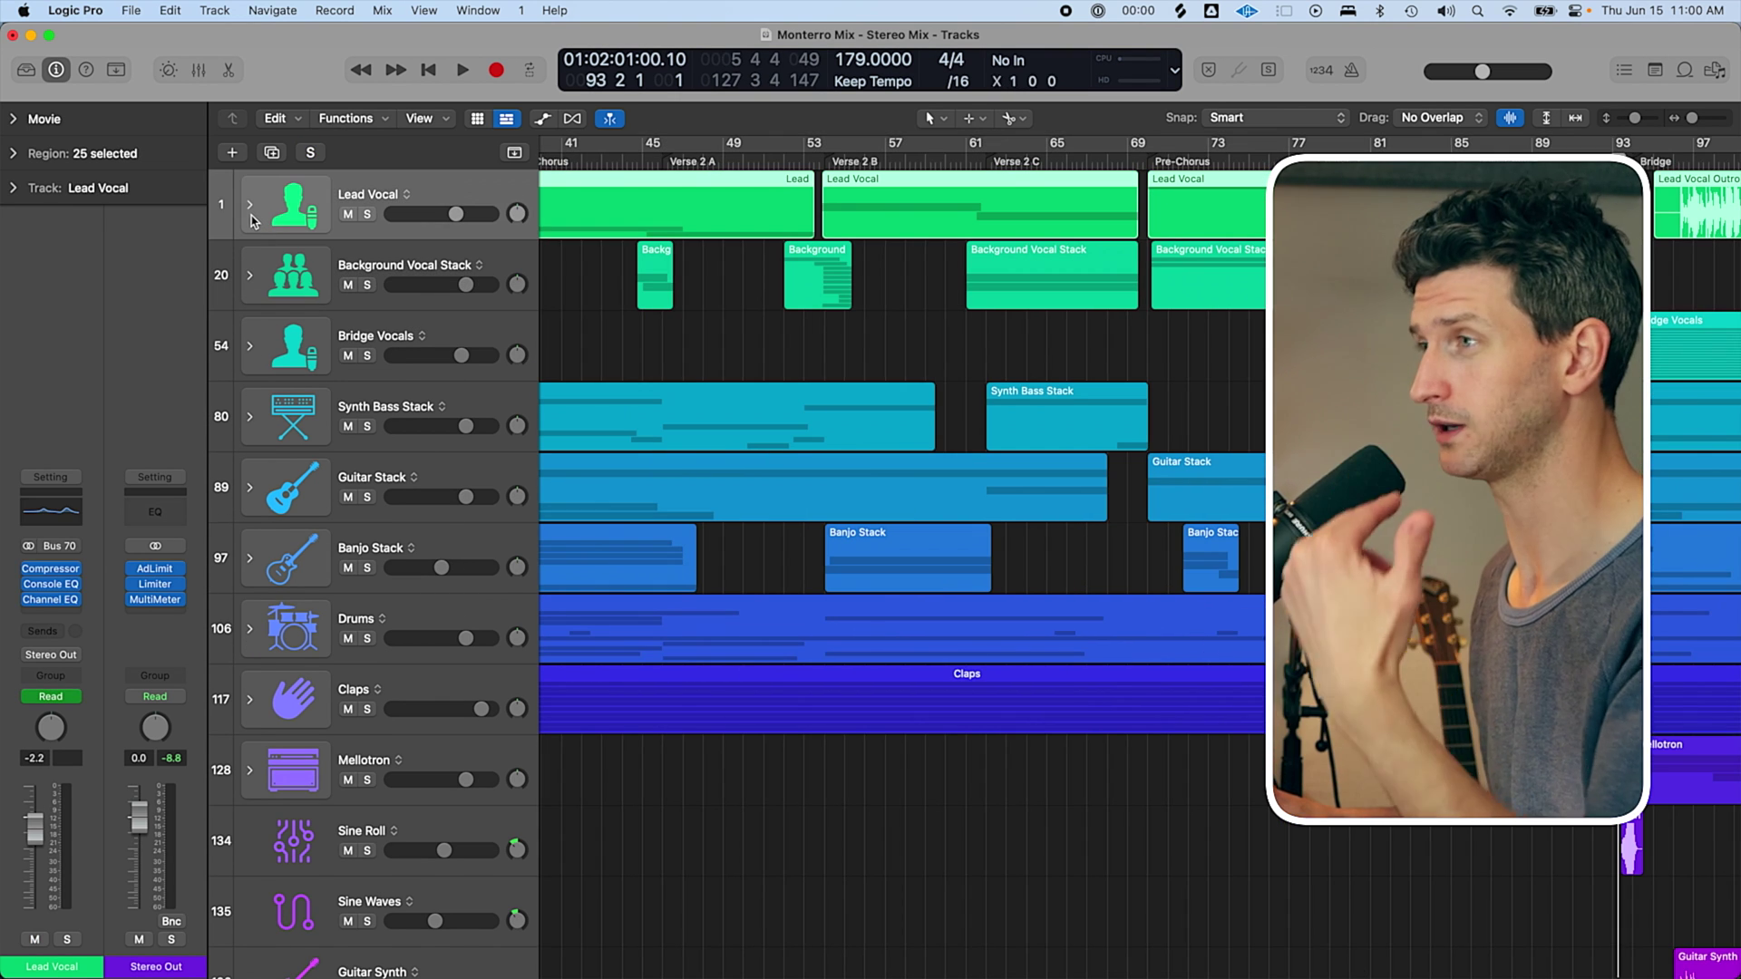
pyautogui.click(250, 206)
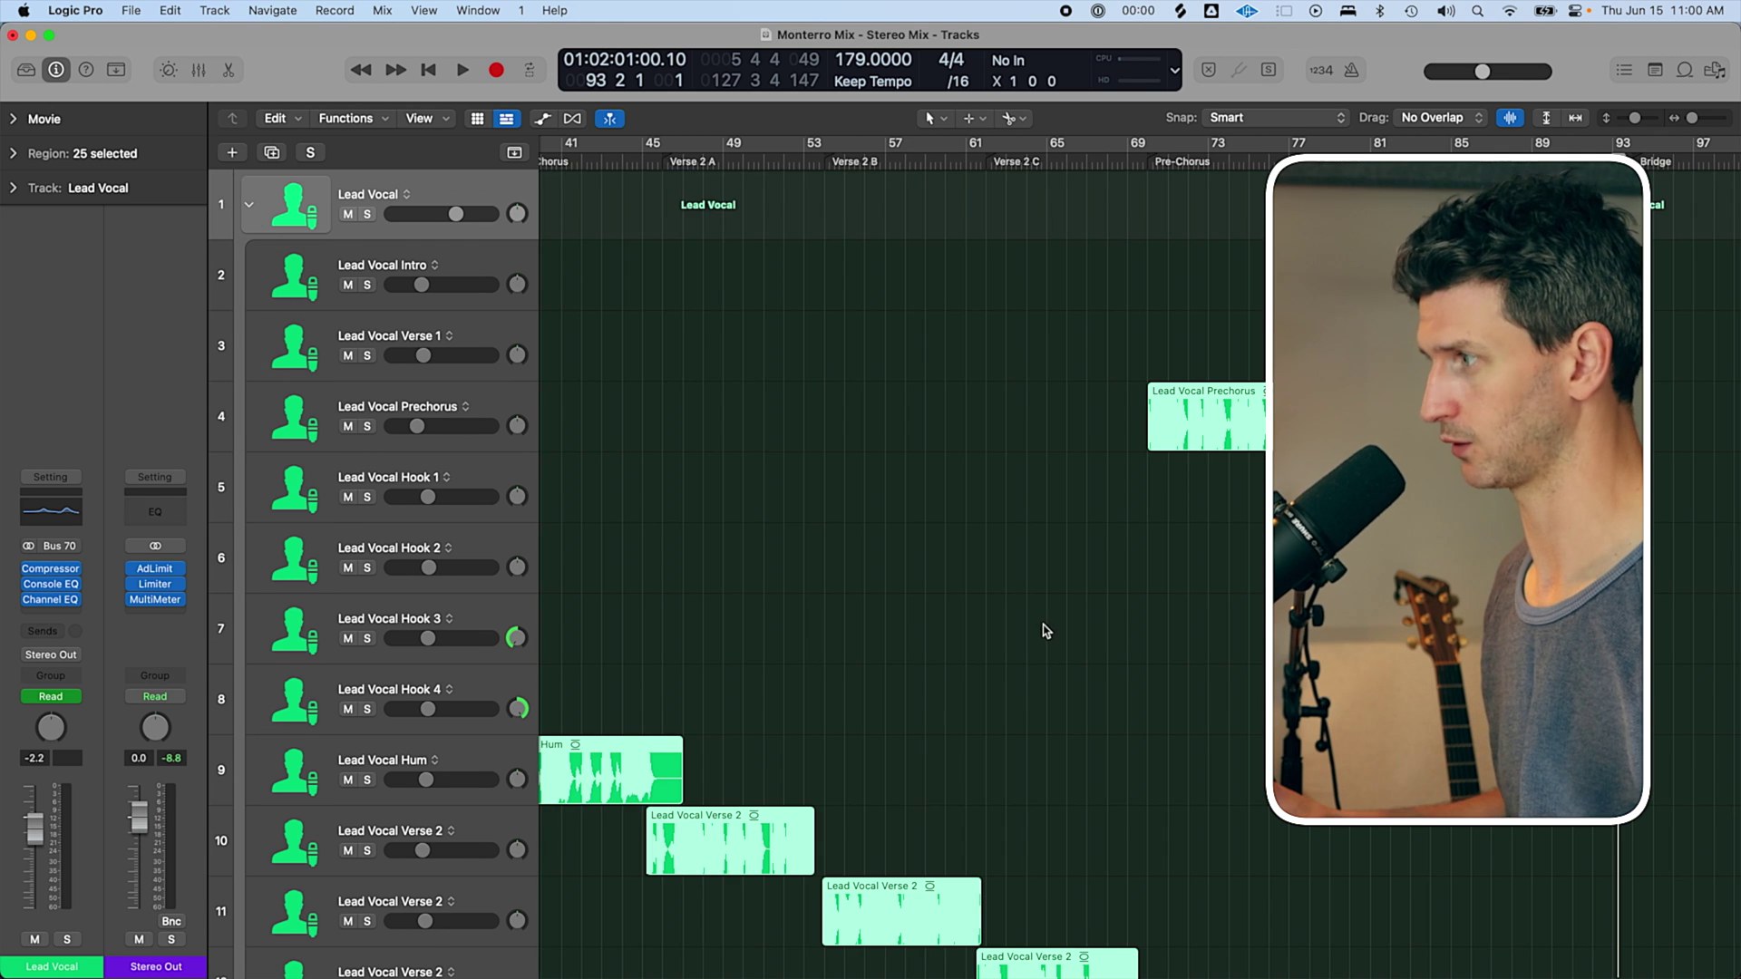
pyautogui.scroll(-3, 948, 680)
pyautogui.scroll(-2, 941, 692)
pyautogui.click(1047, 798)
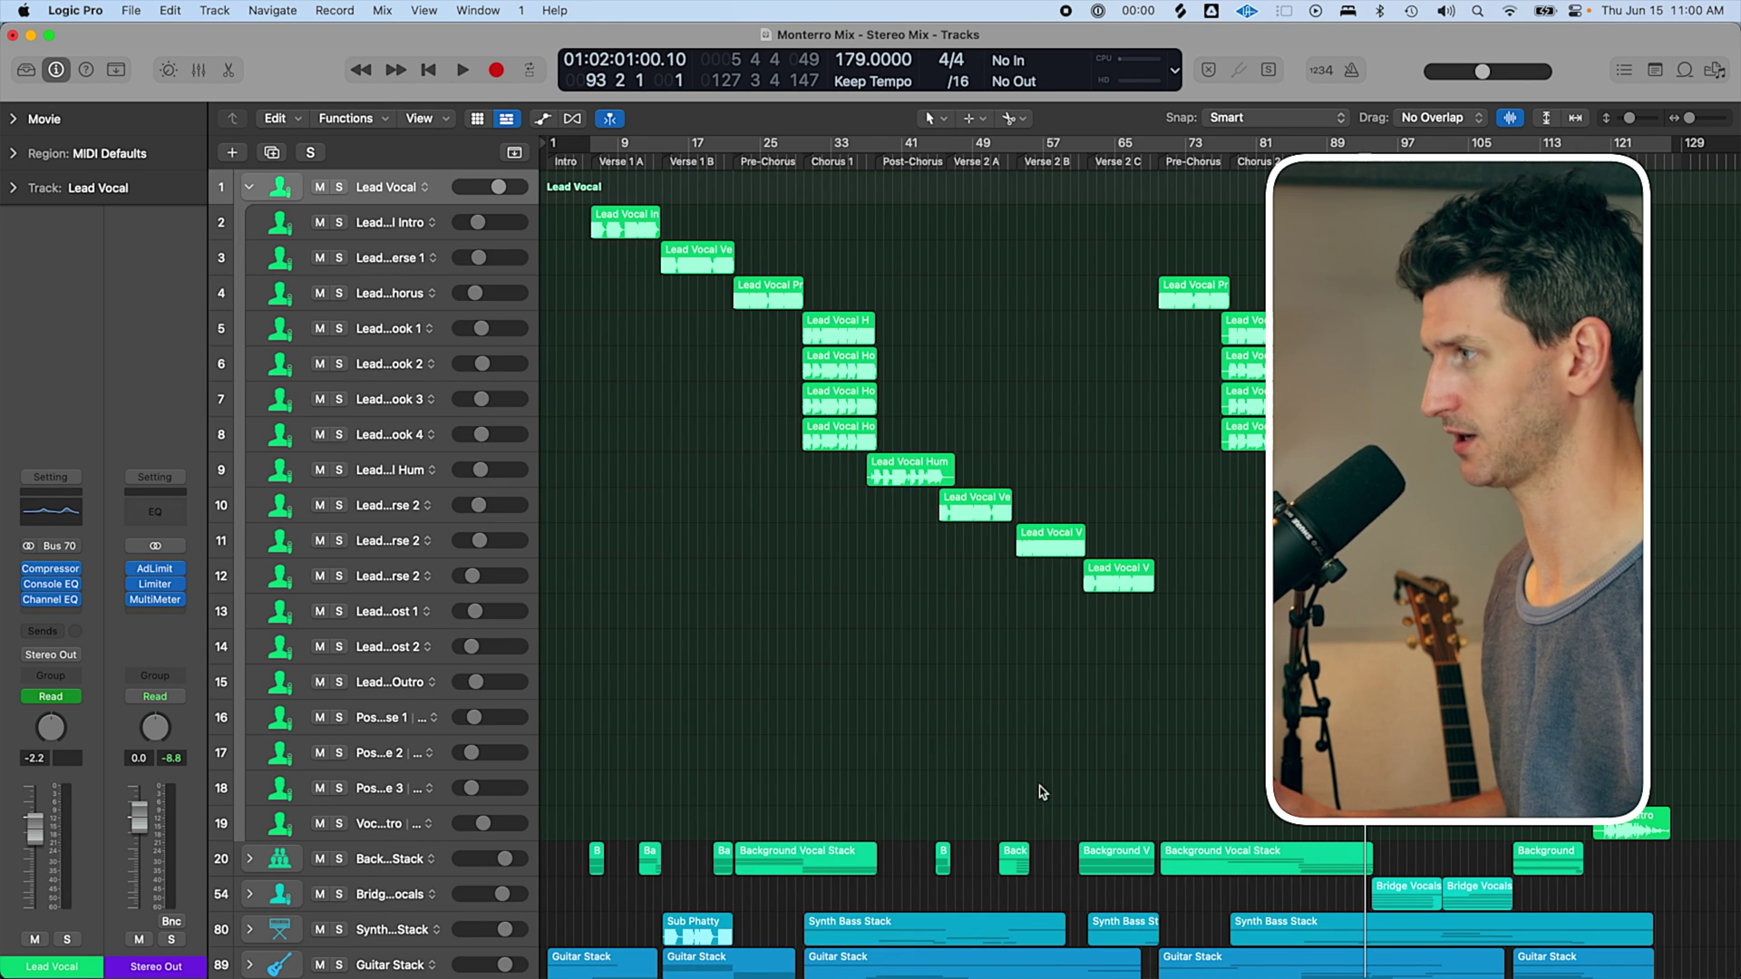
# Show track automation for the Lead Vocal stack and bring the Lead Vocal Hook tracks into view.
pyautogui.scroll(2, 1040, 703)
pyautogui.press('a')
pyautogui.scroll(-3, 995, 704)
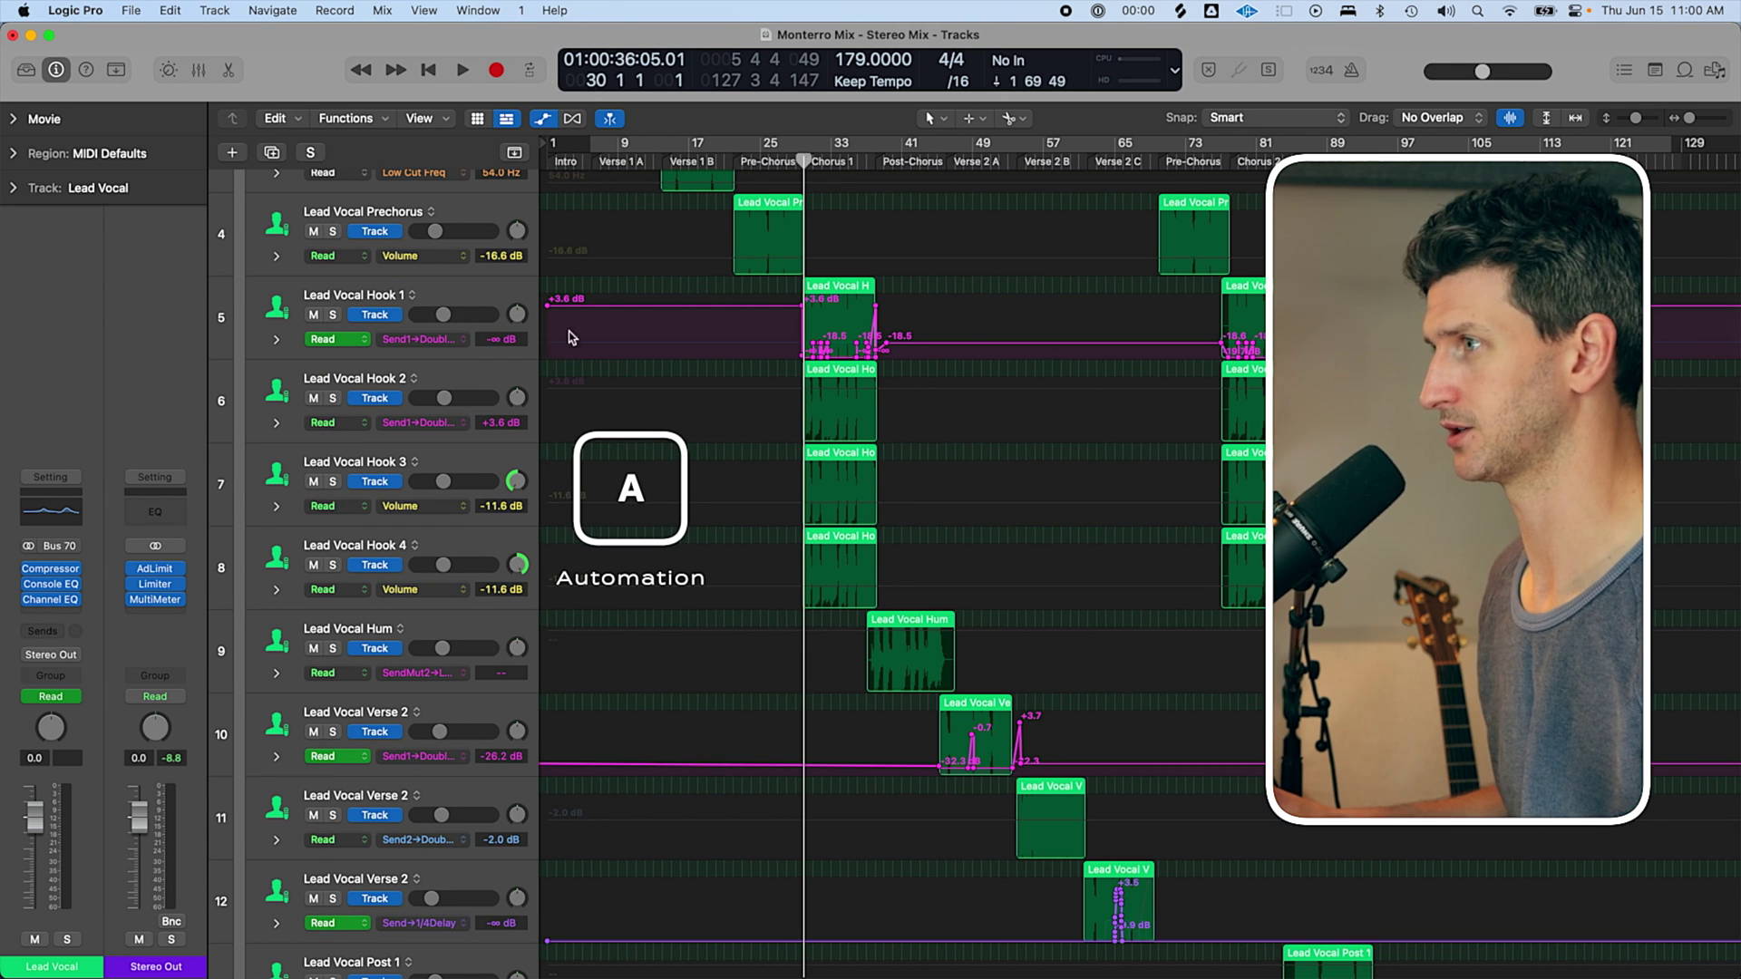
# View Lead Vocal Hook 1's Send 2 → RoomReverb automation and switch the lane back to Send 1 → Doubler.
pyautogui.click(451, 339)
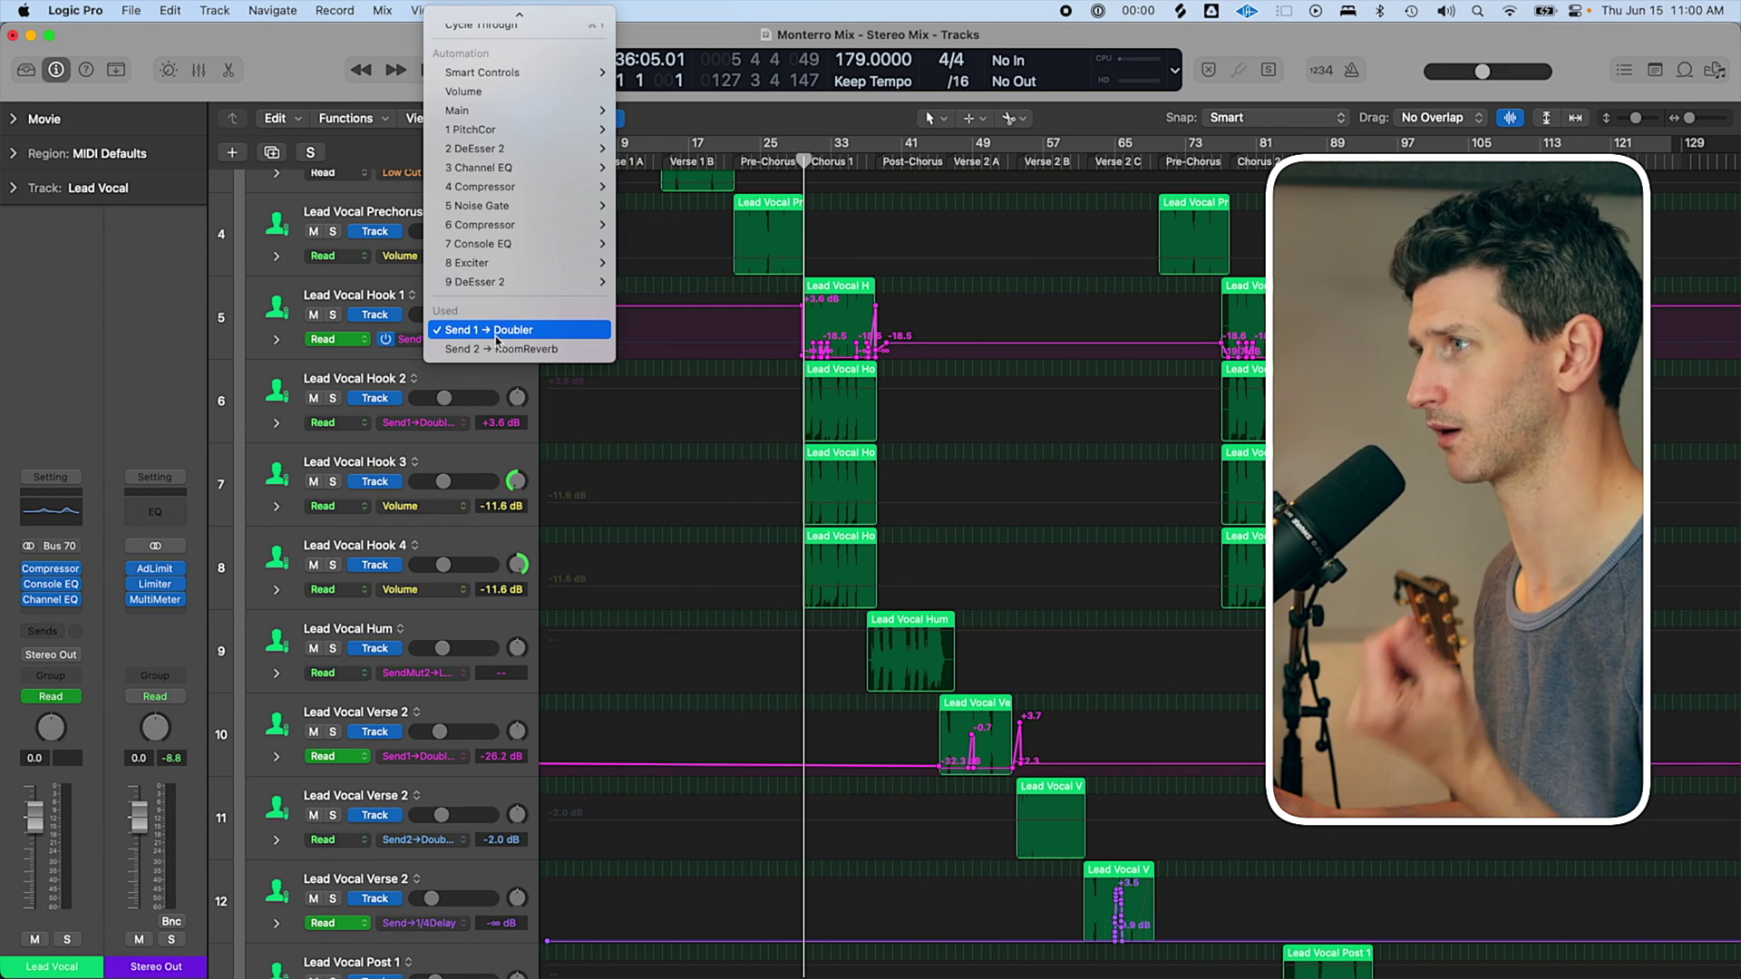
pyautogui.click(500, 349)
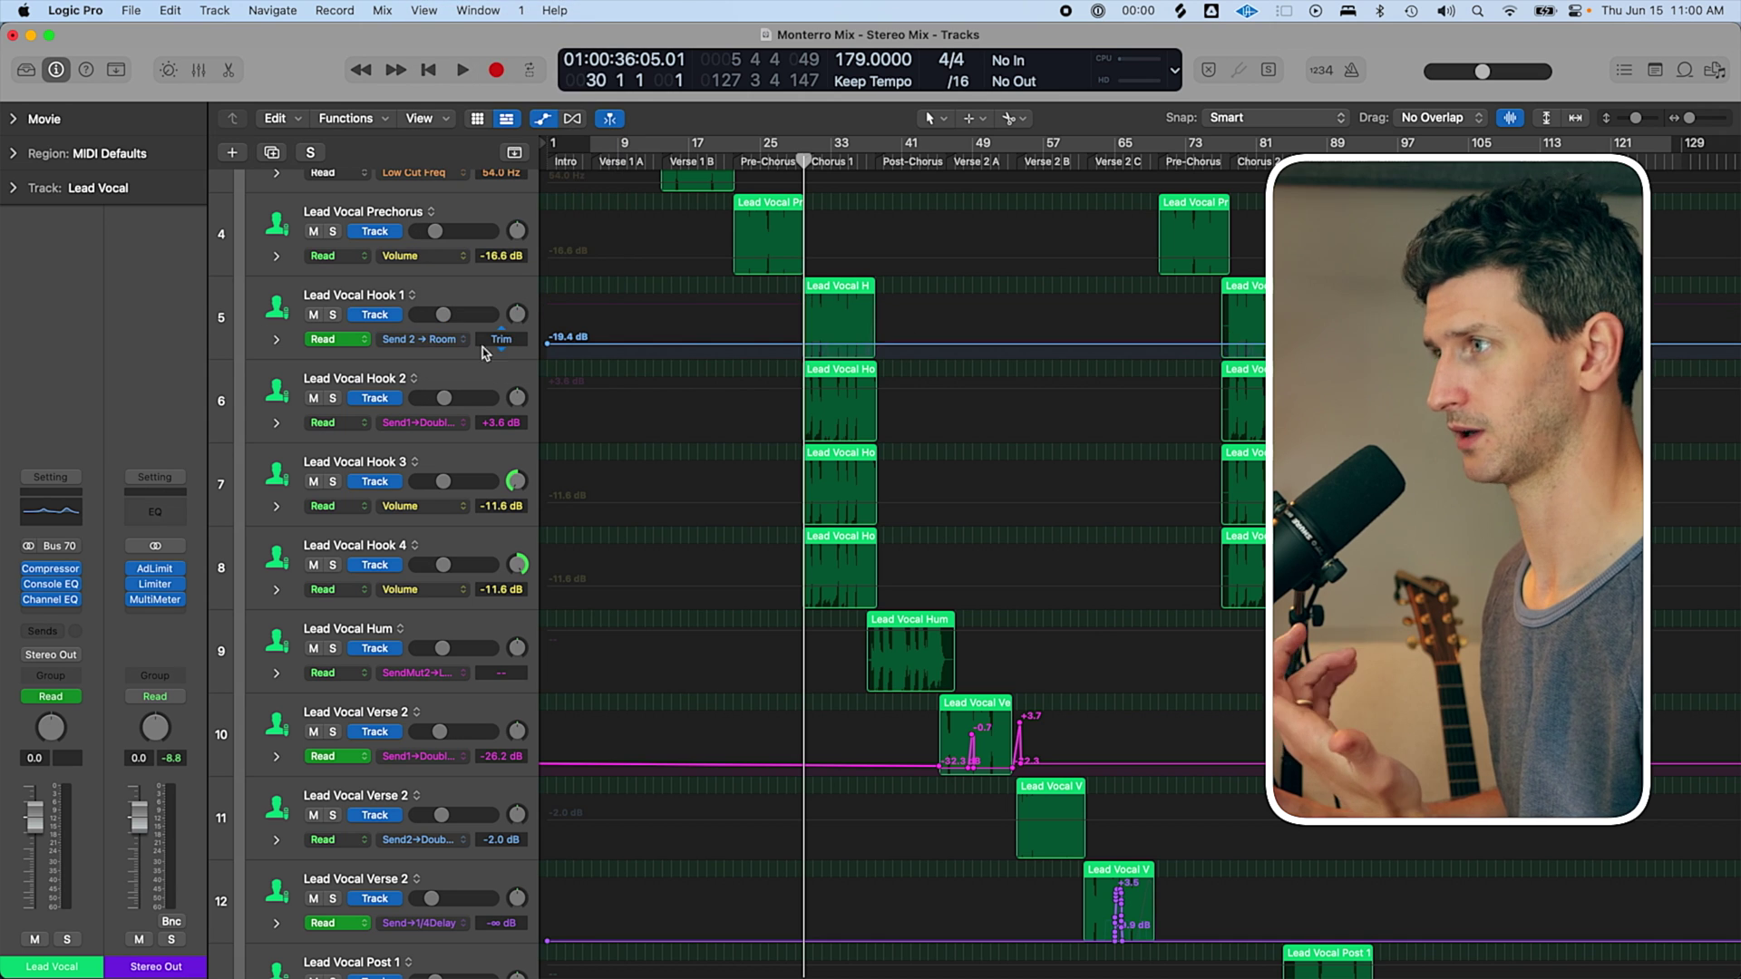
pyautogui.click(460, 343)
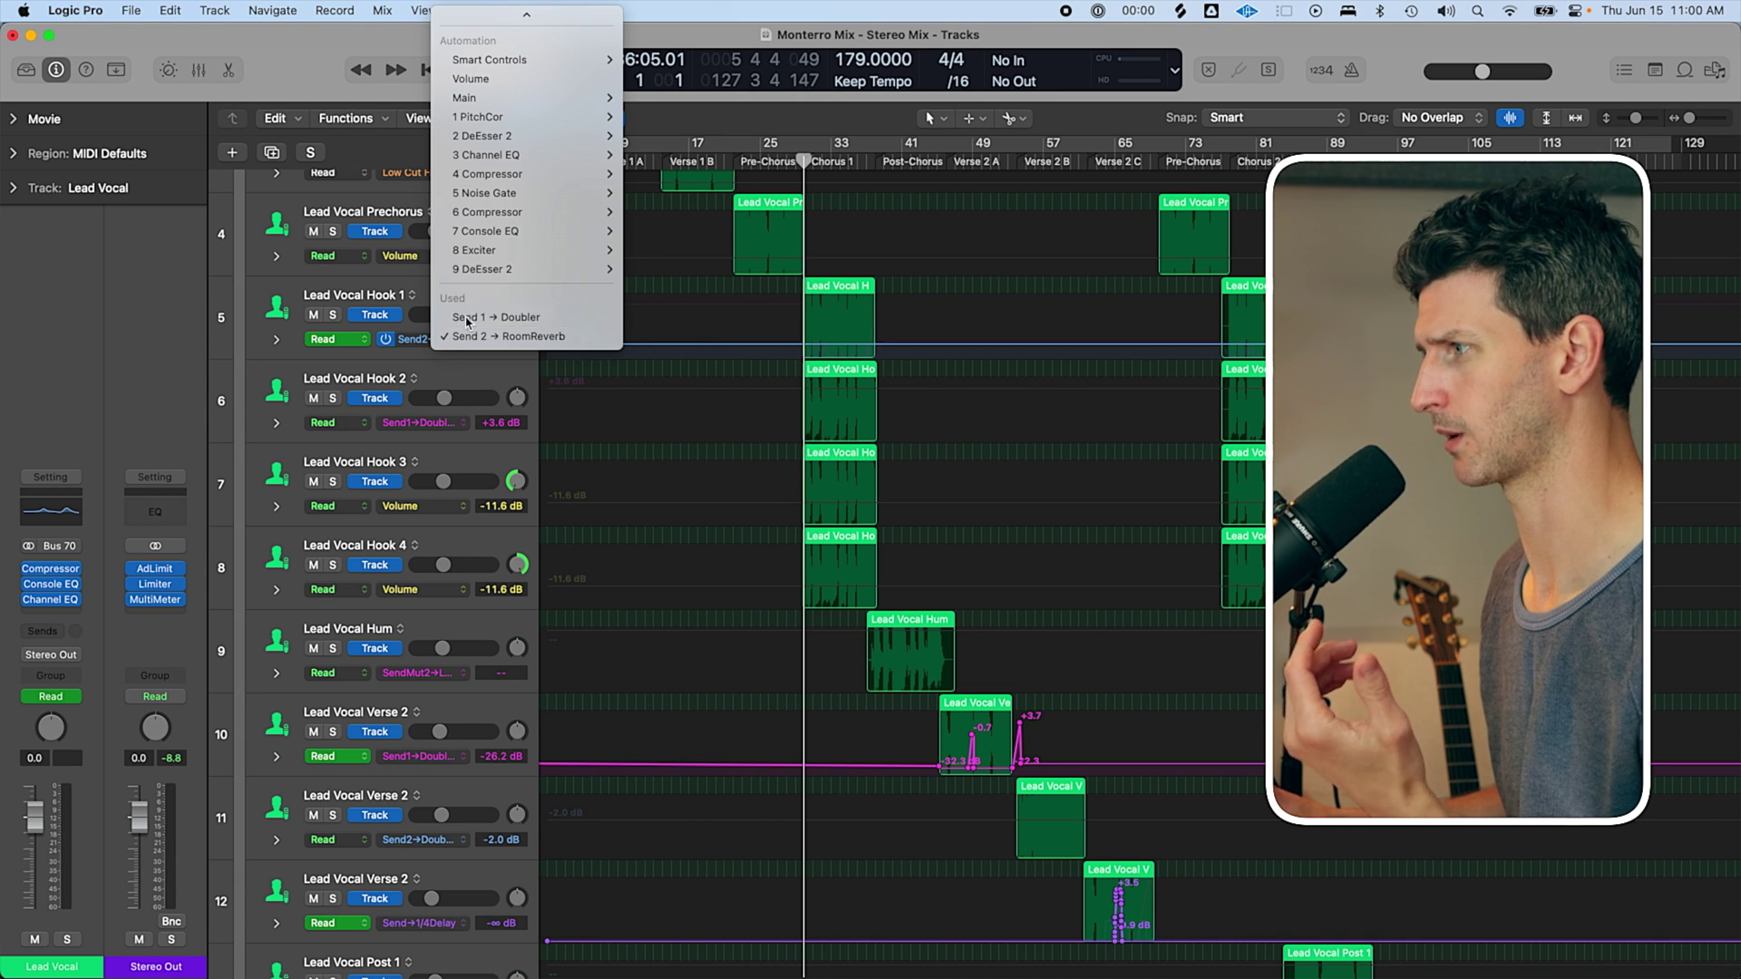
pyautogui.click(468, 320)
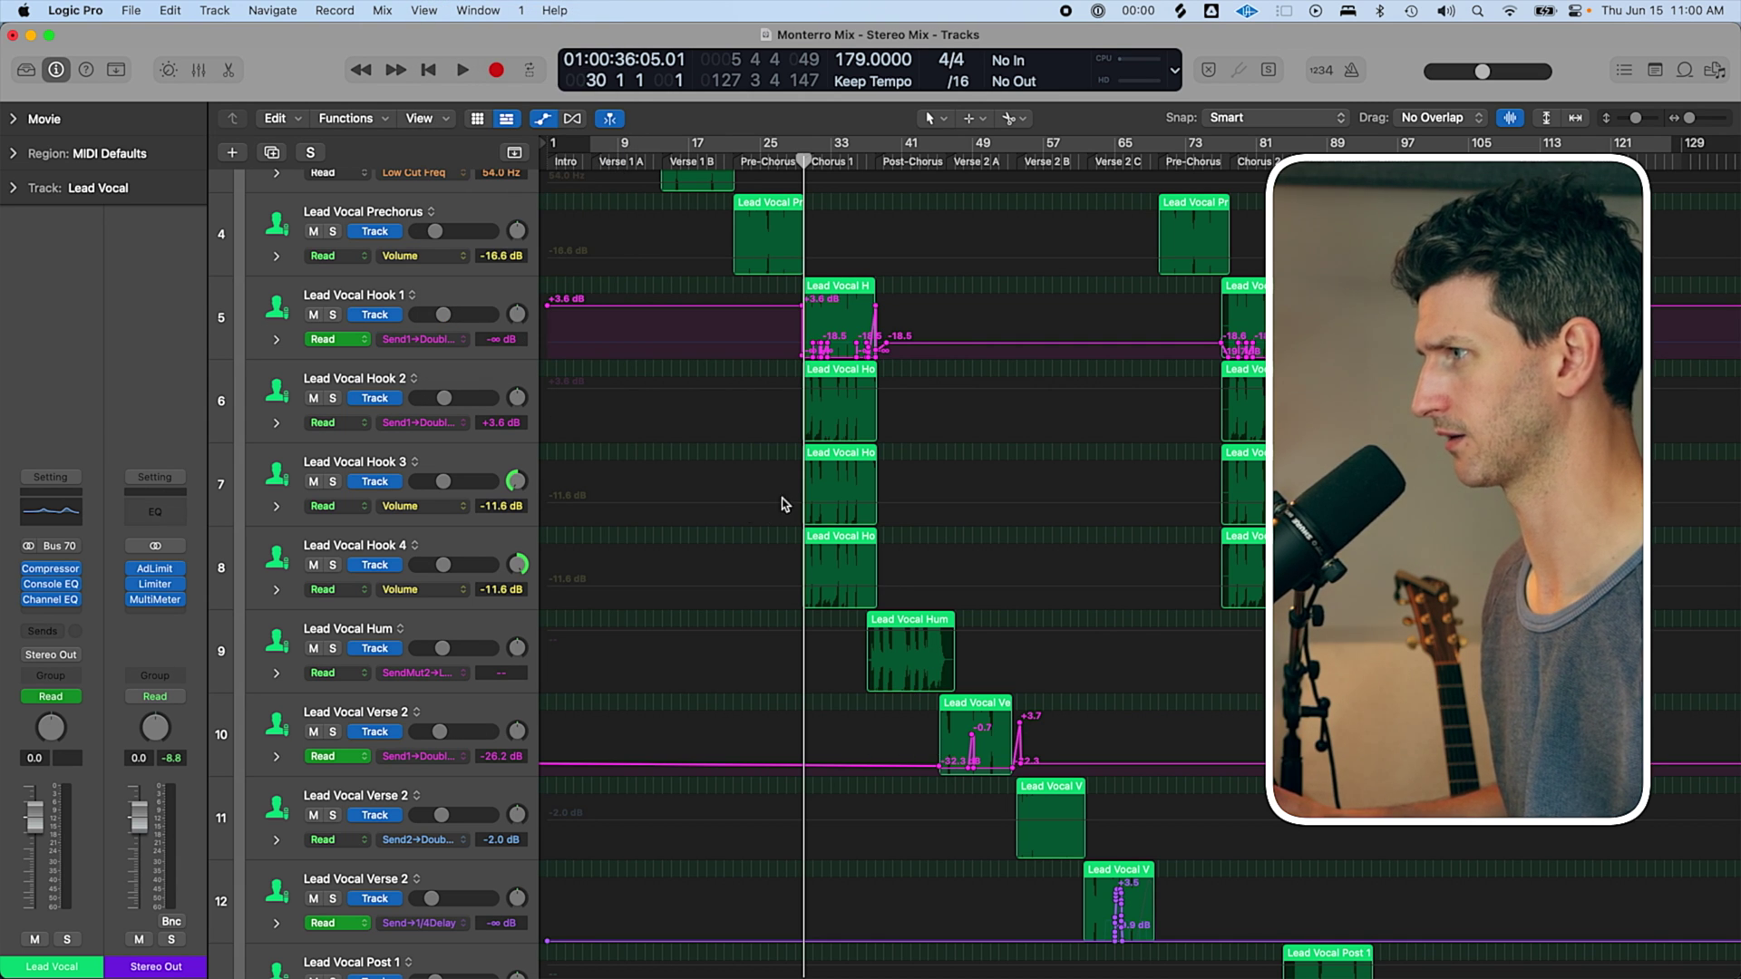
pyautogui.scroll(-5, 775, 626)
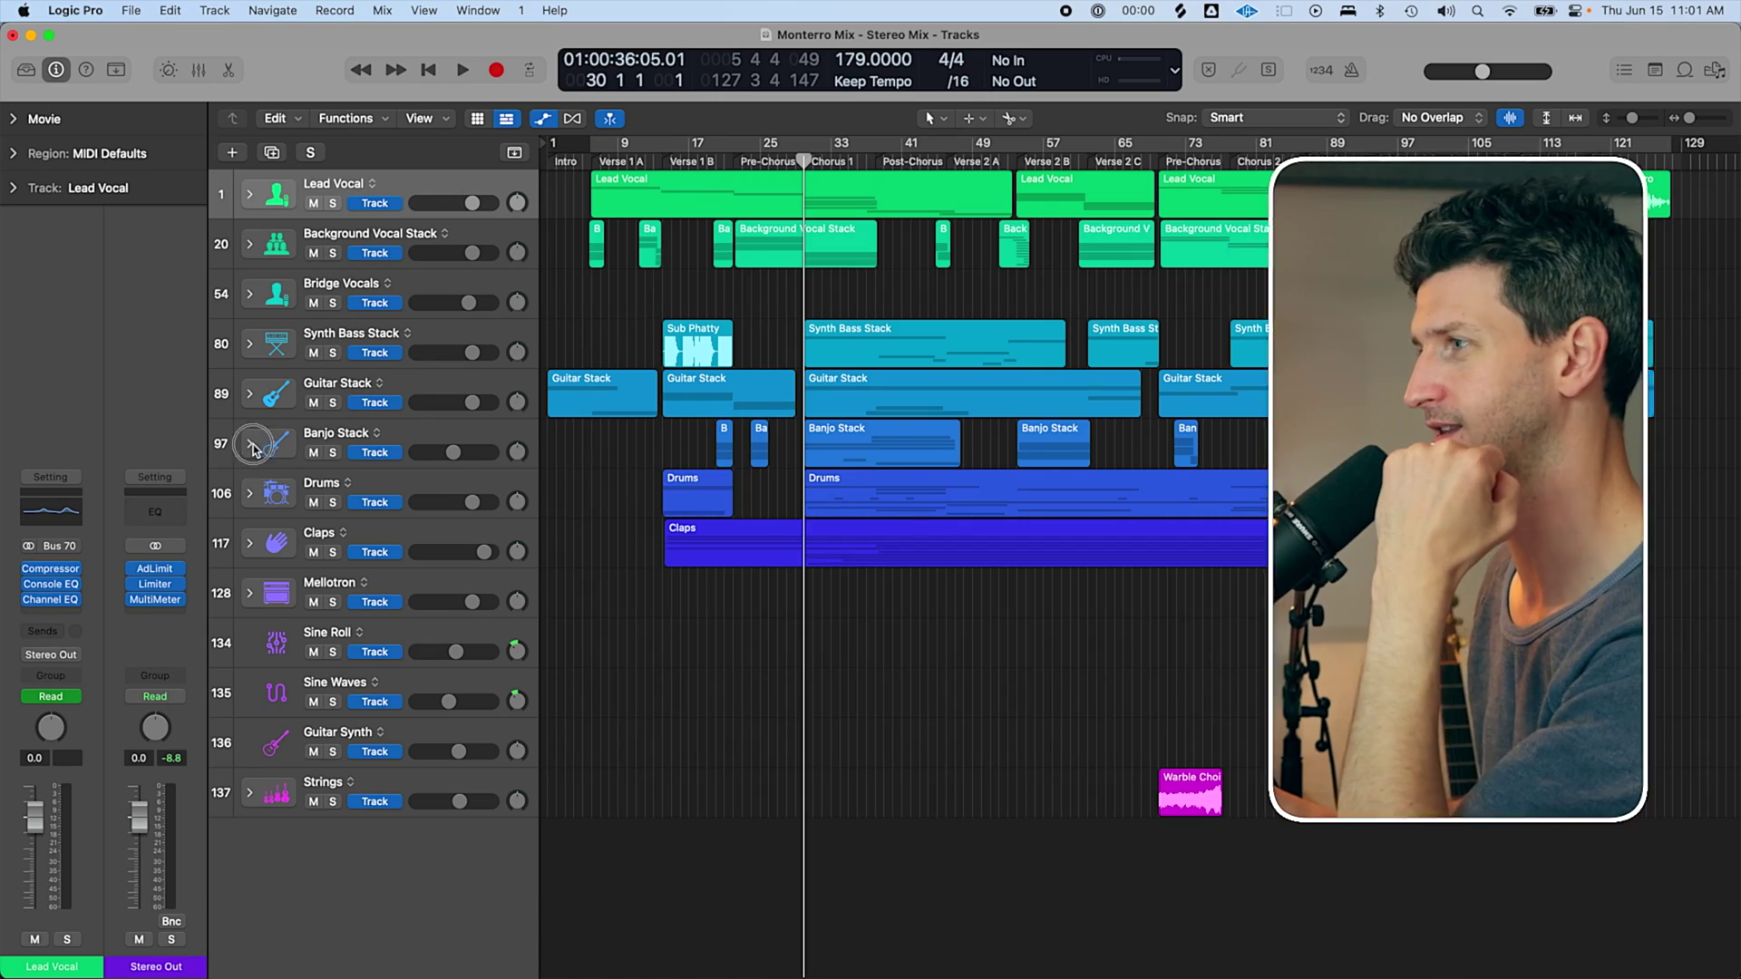
# Expand the Banjo Stack, solo the Banjo 8 track and zoom in on its region at the Post-Chorus.
pyautogui.click(251, 445)
pyautogui.scroll(-3, 308, 489)
pyautogui.click(335, 628)
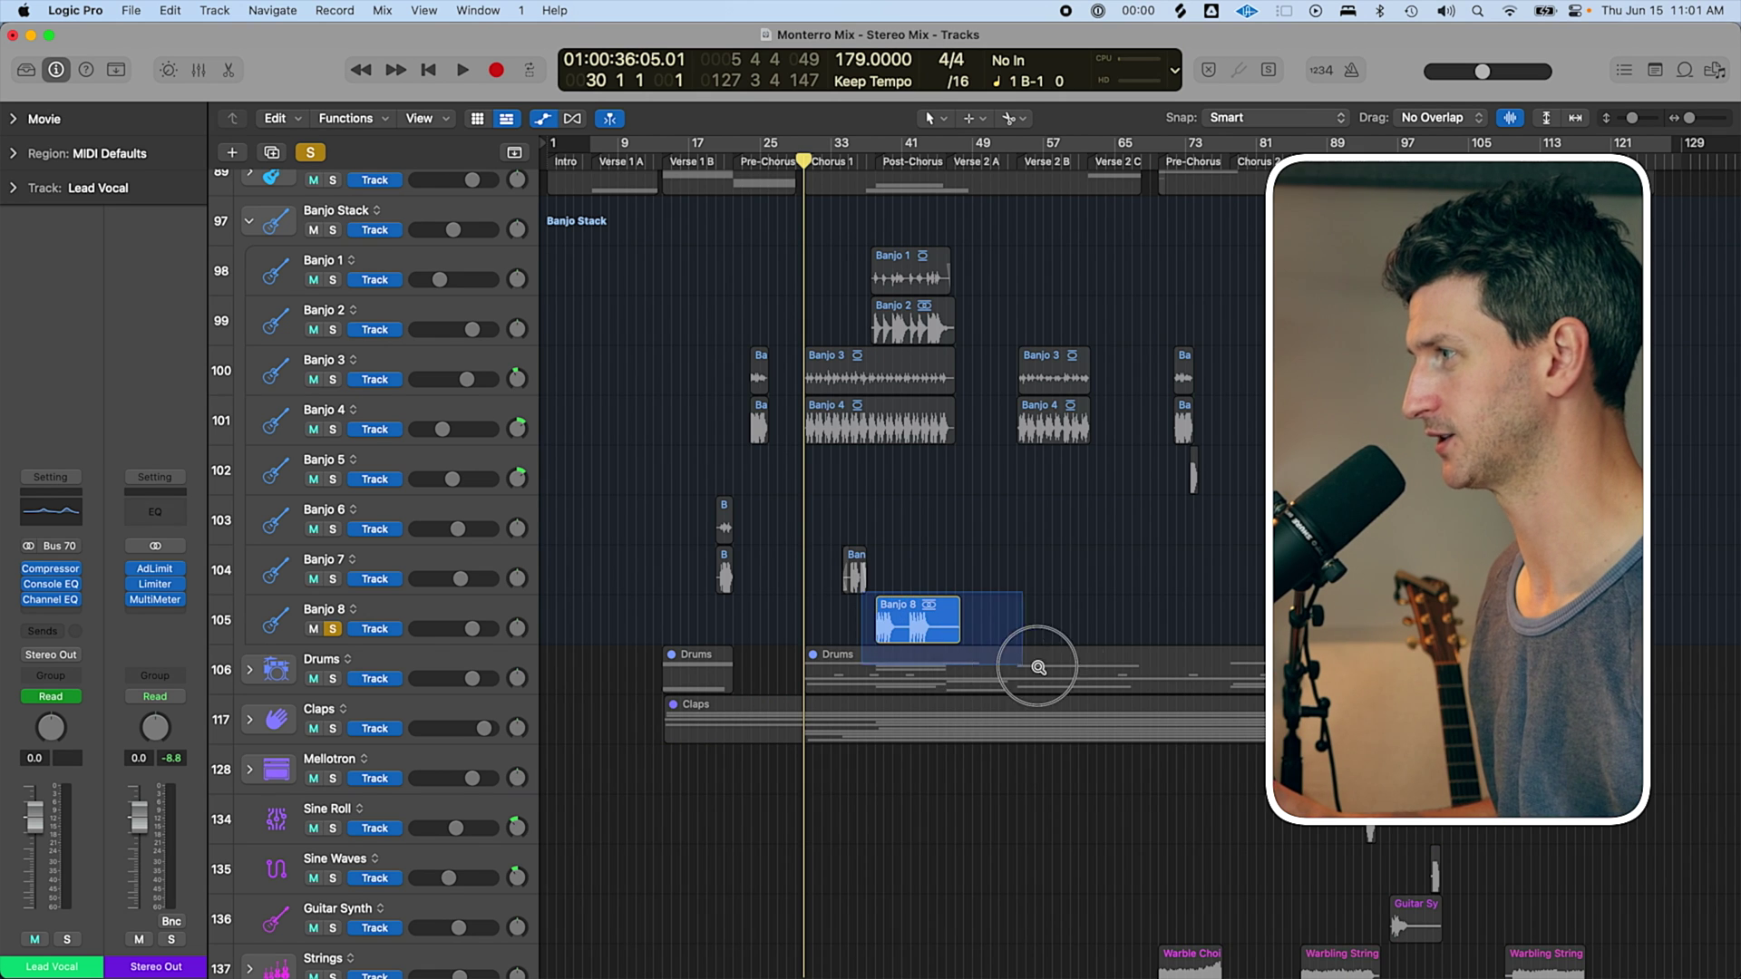
pyautogui.moveTo(1038, 668); pyautogui.dragTo(1078, 624)
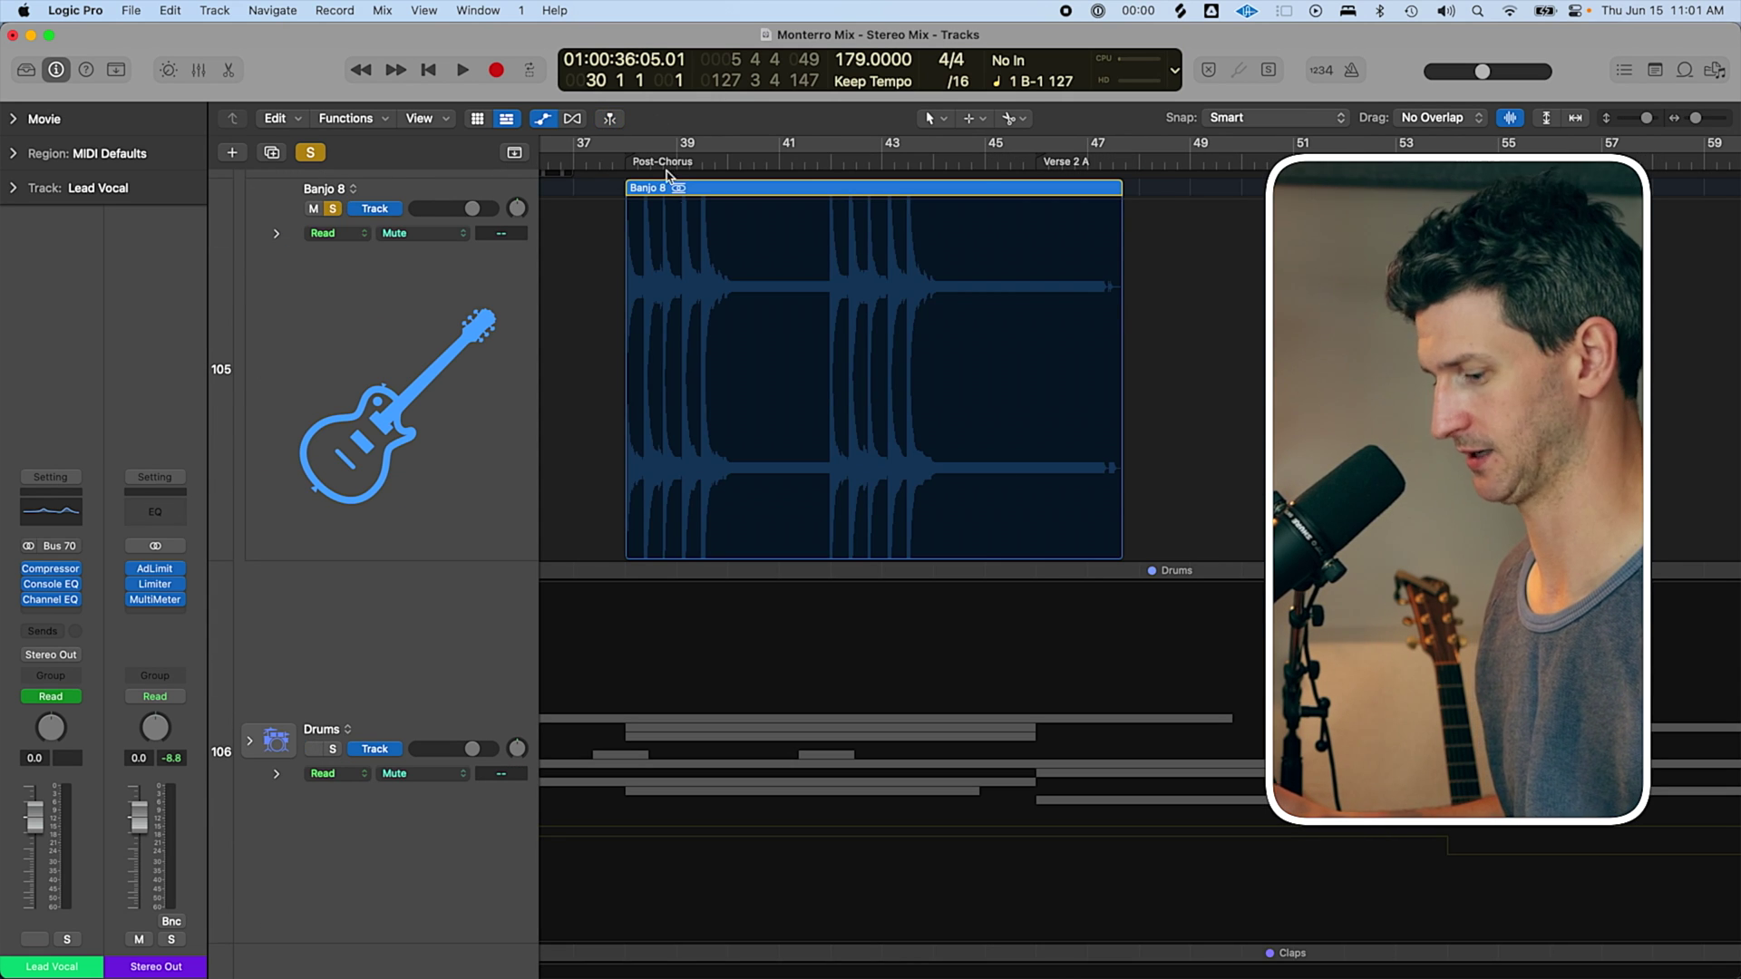
# Hide the automation and audition the soloed Banjo 8 region through the Post-Chorus, with the neighbouring banjo tracks in view.
pyautogui.press('a')
pyautogui.hotkey('shift', 'Return')
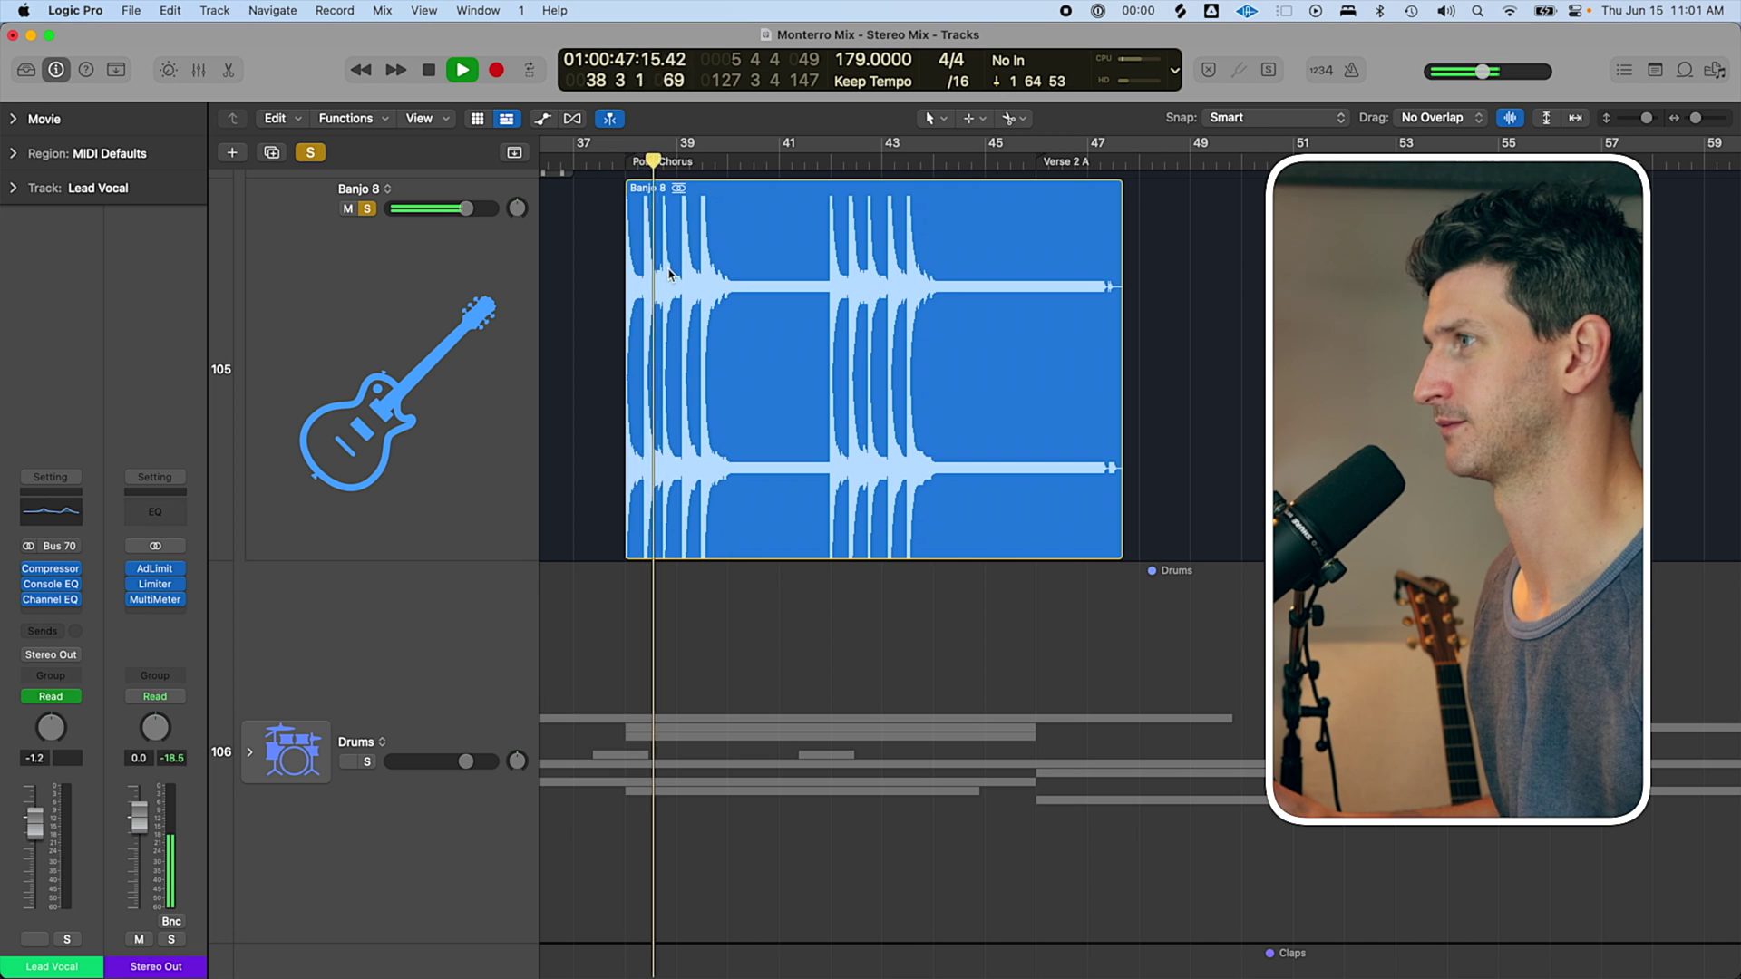
pyautogui.press('z')
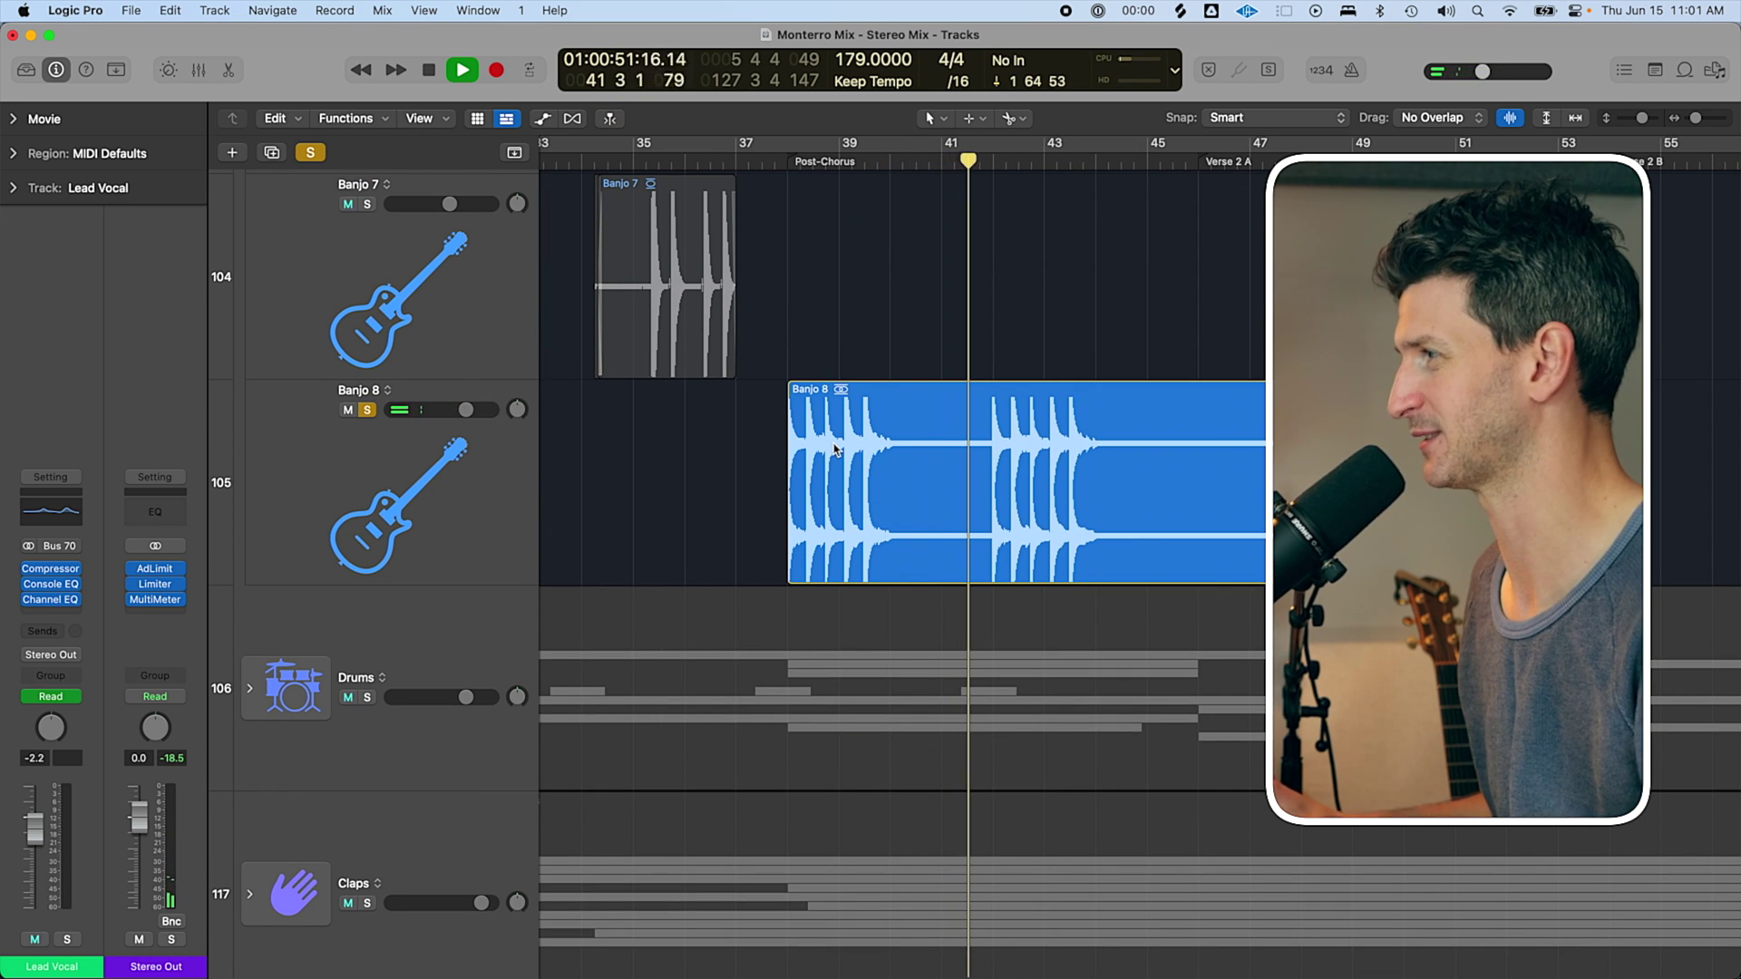
pyautogui.keyDown('ctrl'); pyautogui.keyDown('alt'); pyautogui.click(827, 497); pyautogui.keyUp('alt'); pyautogui.keyUp('ctrl')
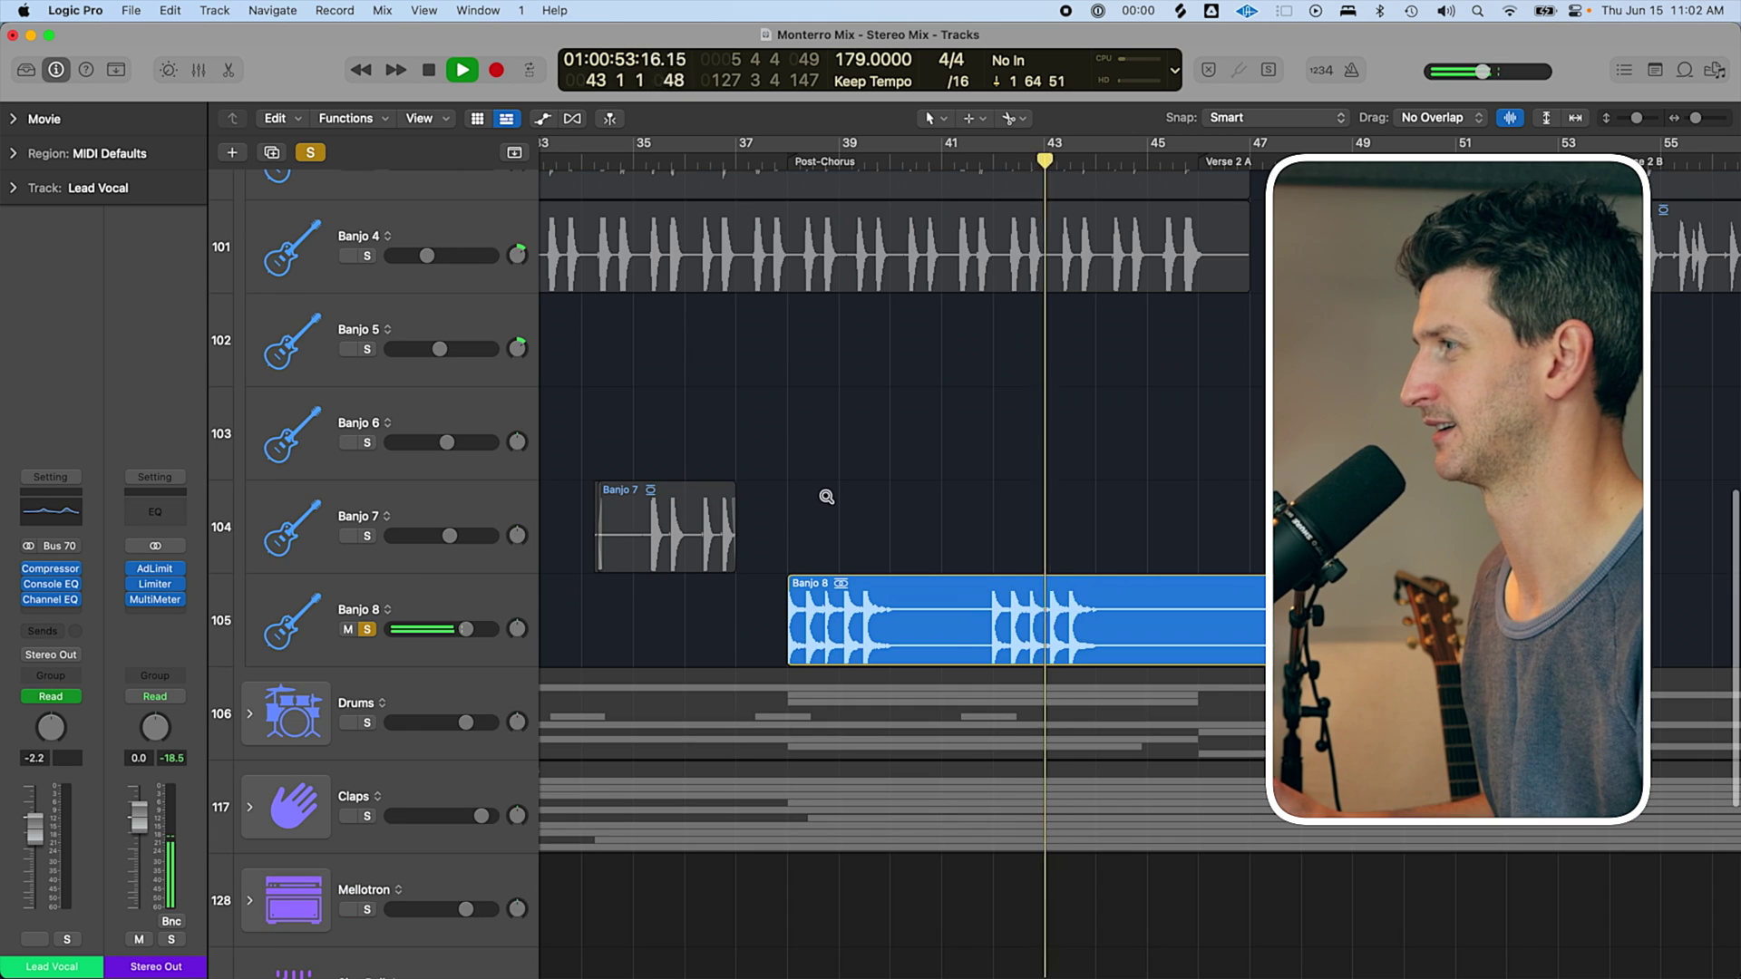
pyautogui.keyDown('ctrl'); pyautogui.keyDown('alt'); pyautogui.click(827, 497); pyautogui.keyUp('alt'); pyautogui.keyUp('ctrl')
pyautogui.press('space')
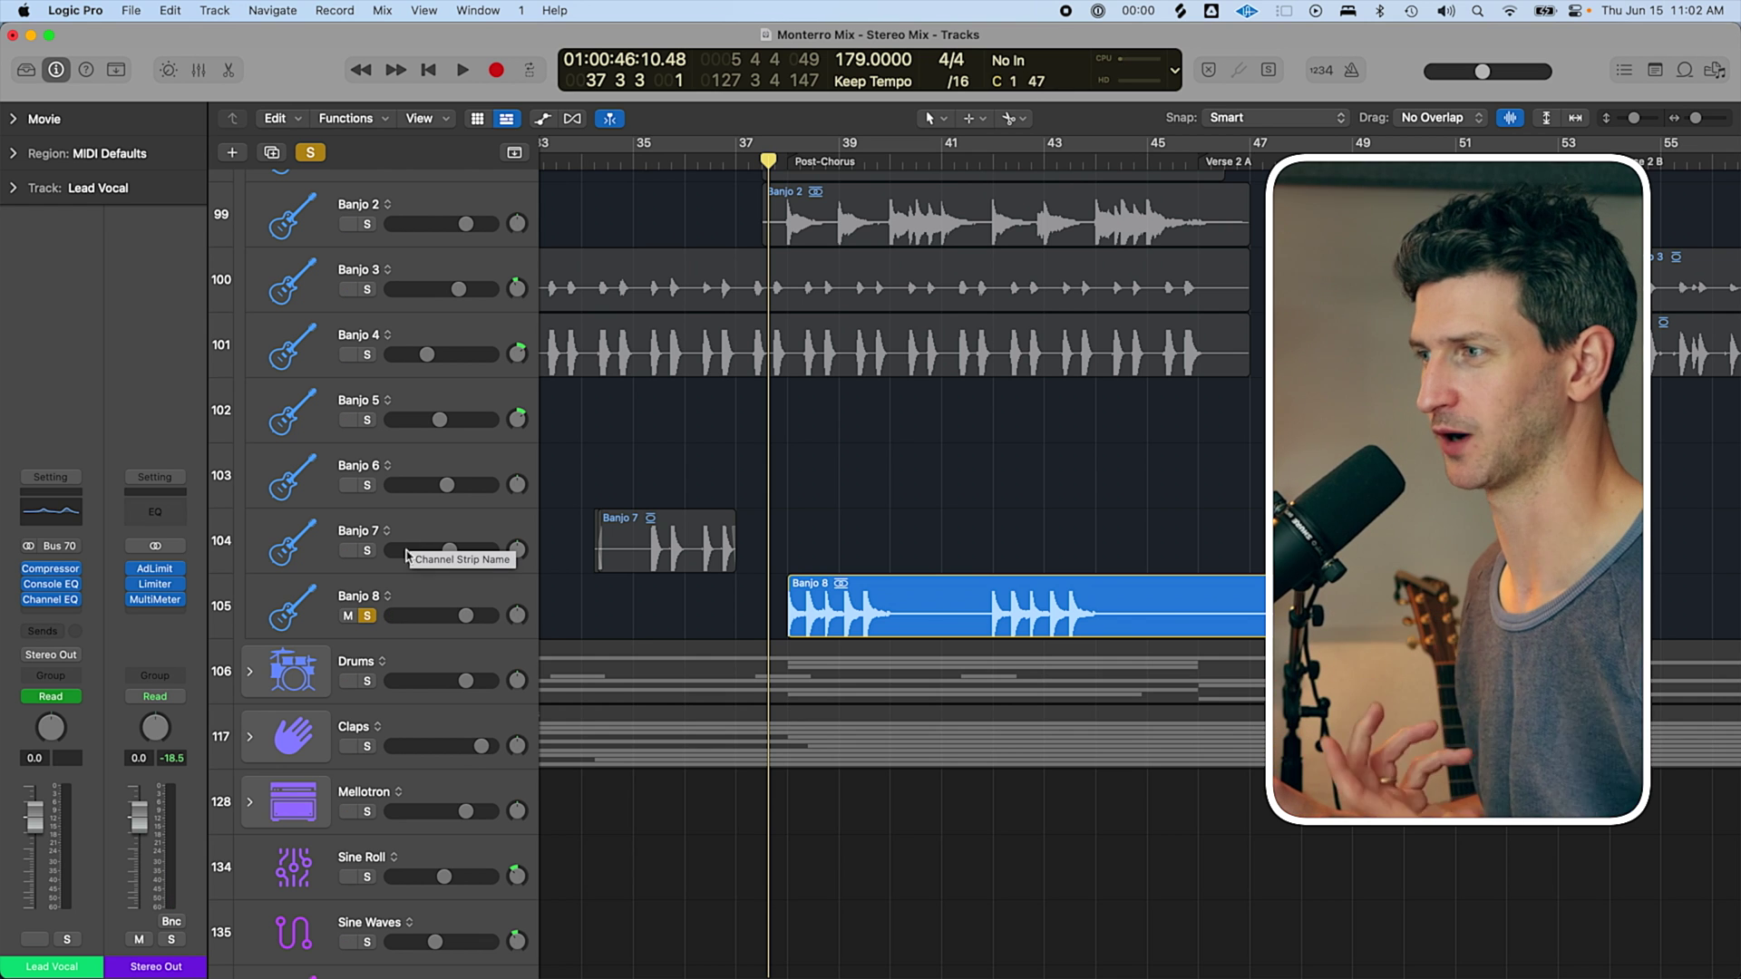
# Clear the Banjo 8 solo and play the Post-Chorus with the full mix.
pyautogui.click(368, 617)
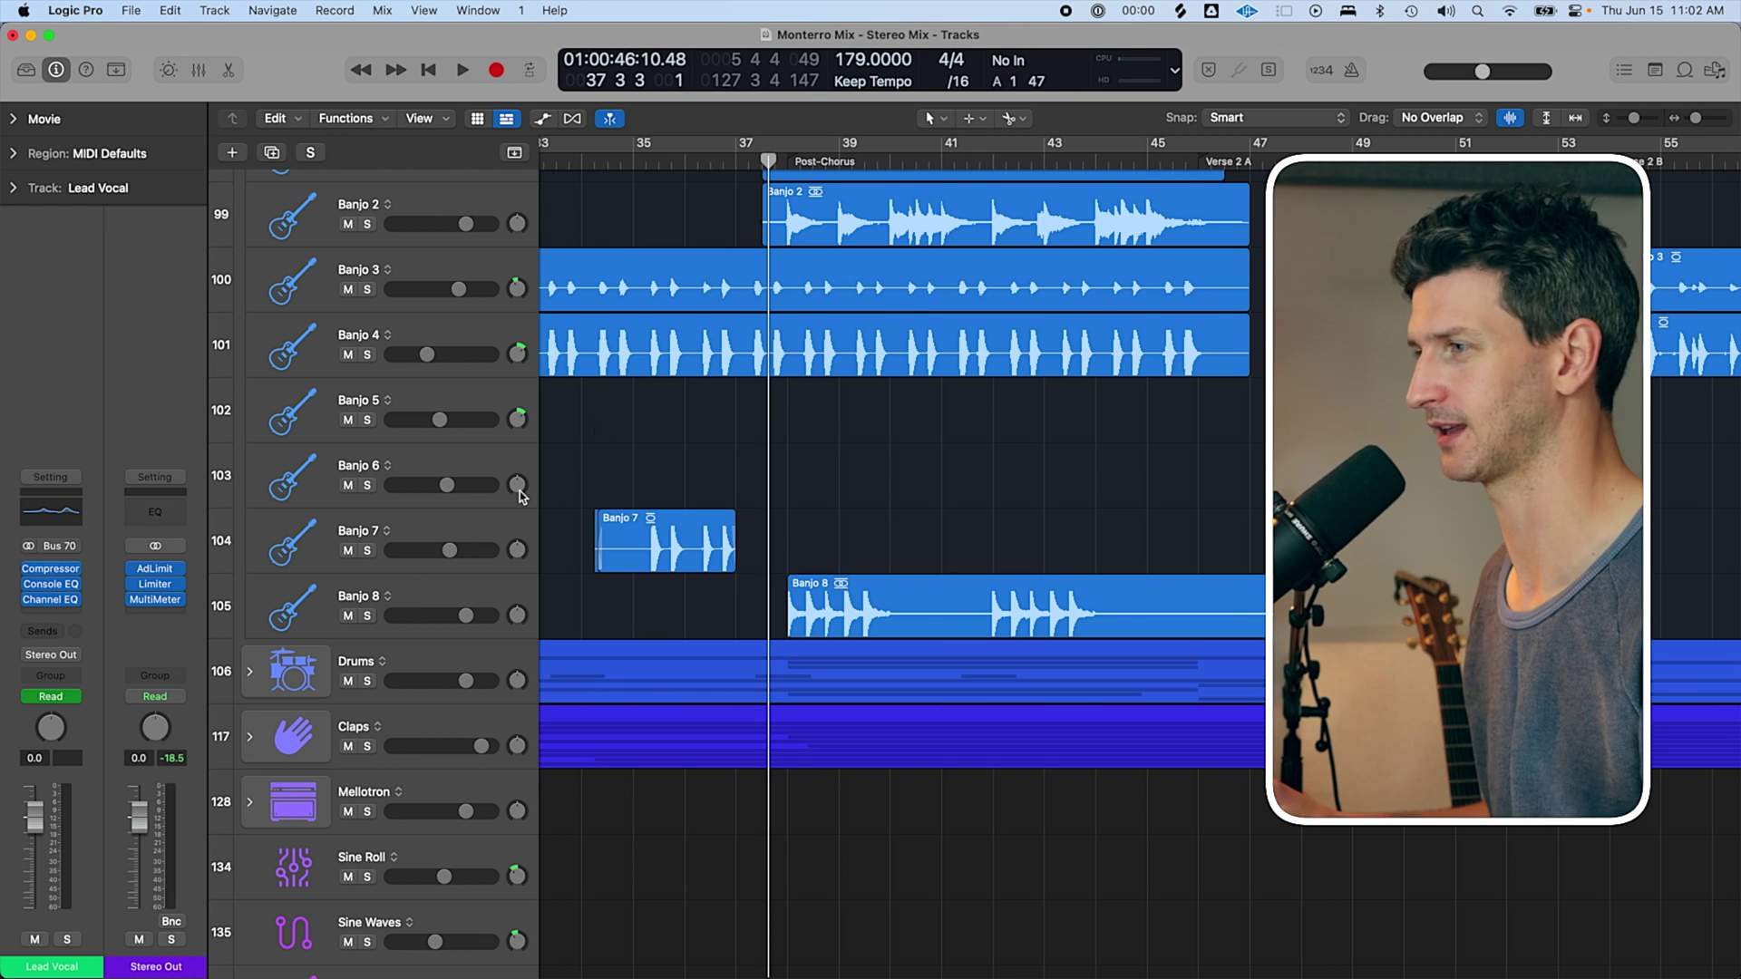
pyautogui.press('space')
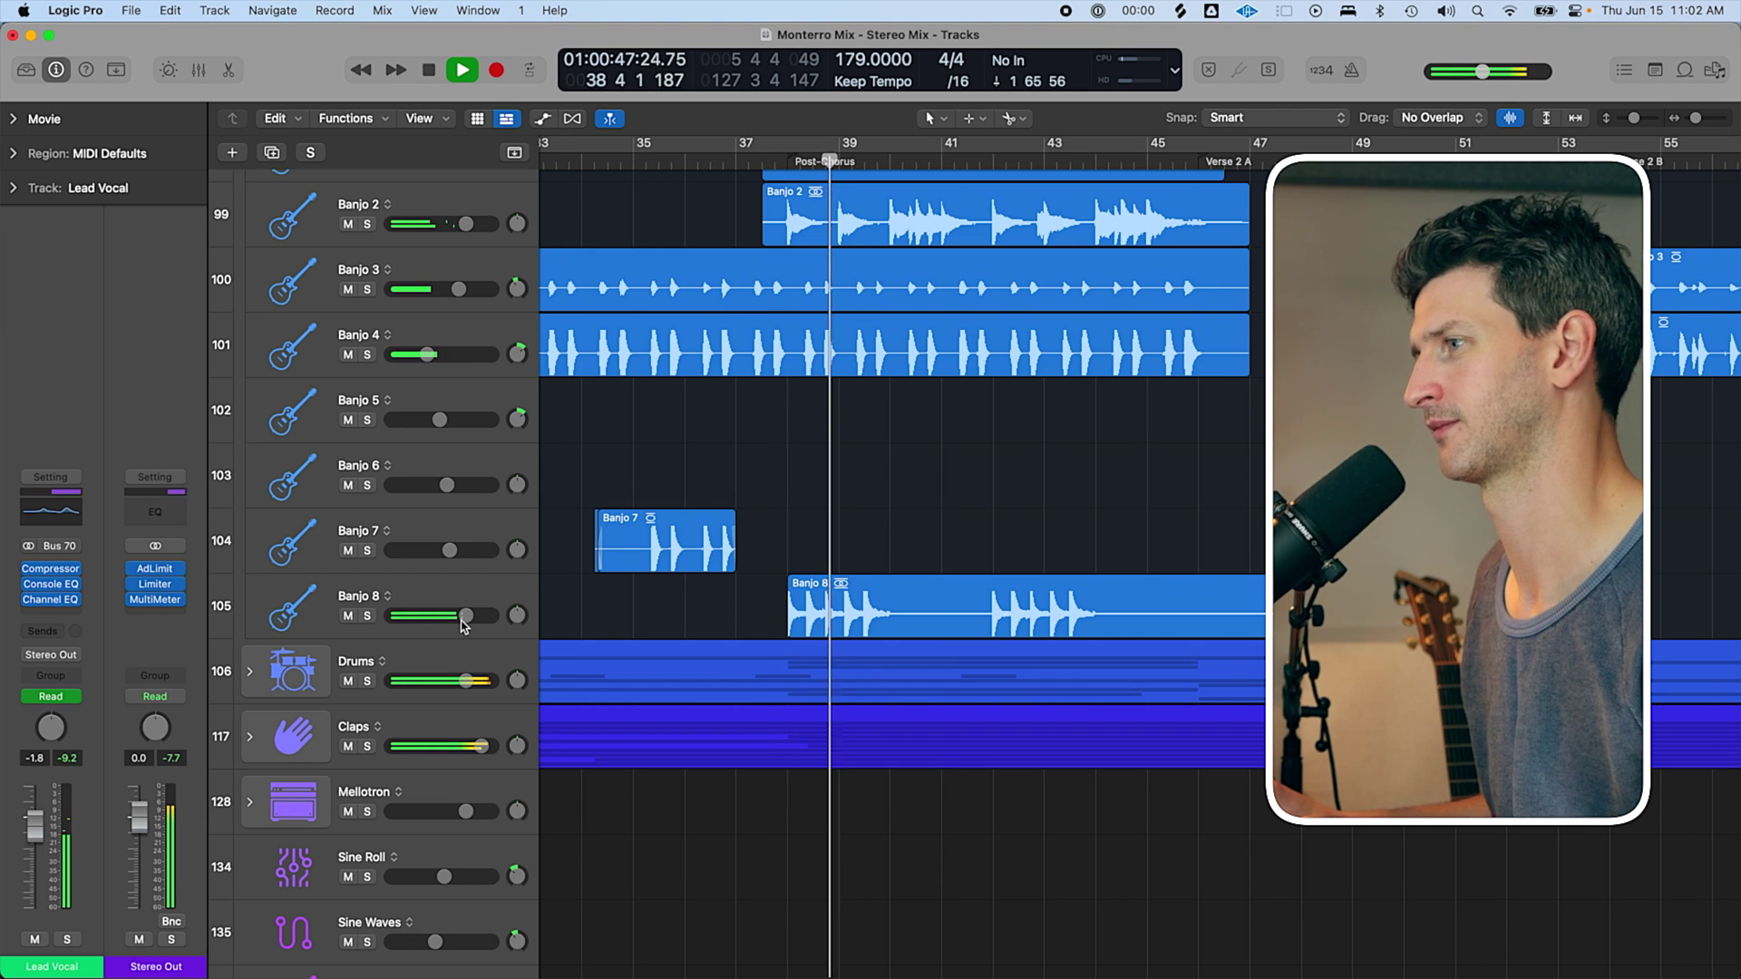